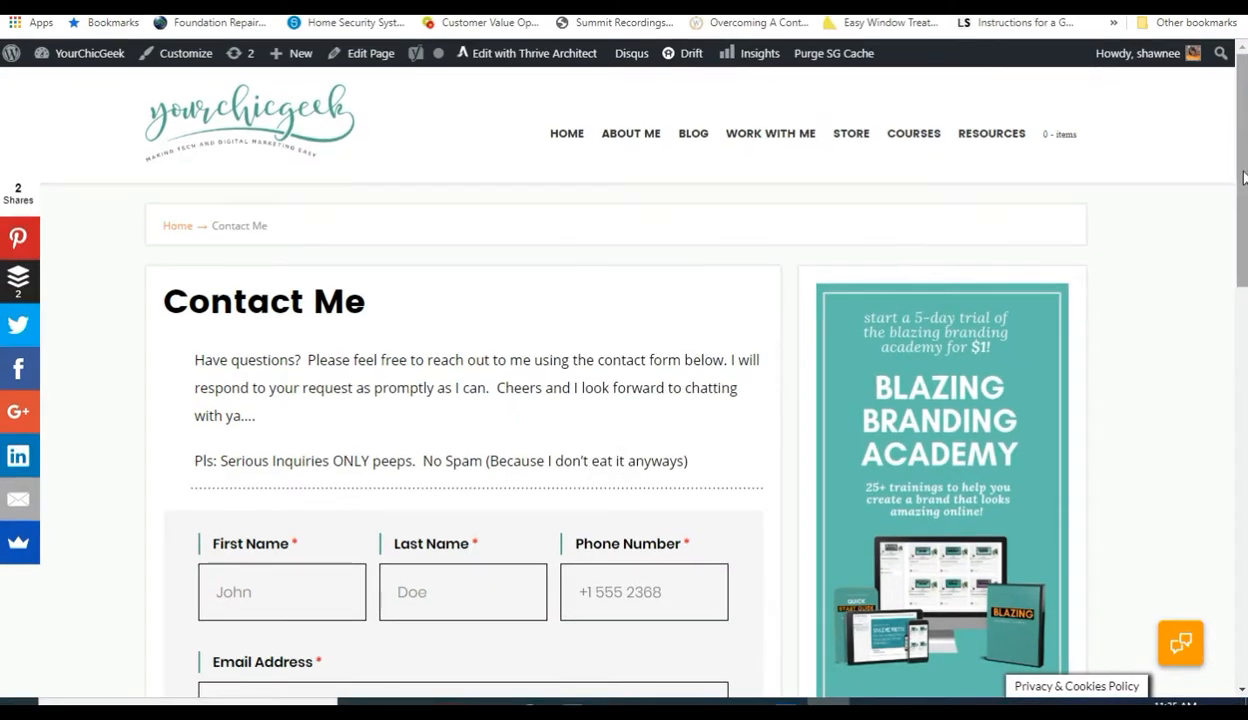
Scroll through the Thrive Architect product page, then switch to the WordPress admin Dashboard.
{"action": "scroll", "coordinate": [1243, 218], "scroll_direction": "down", "scroll_amount": 2}
{"action": "left_click_drag", "start_coordinate": [1243, 218], "coordinate": [1238, 160]}
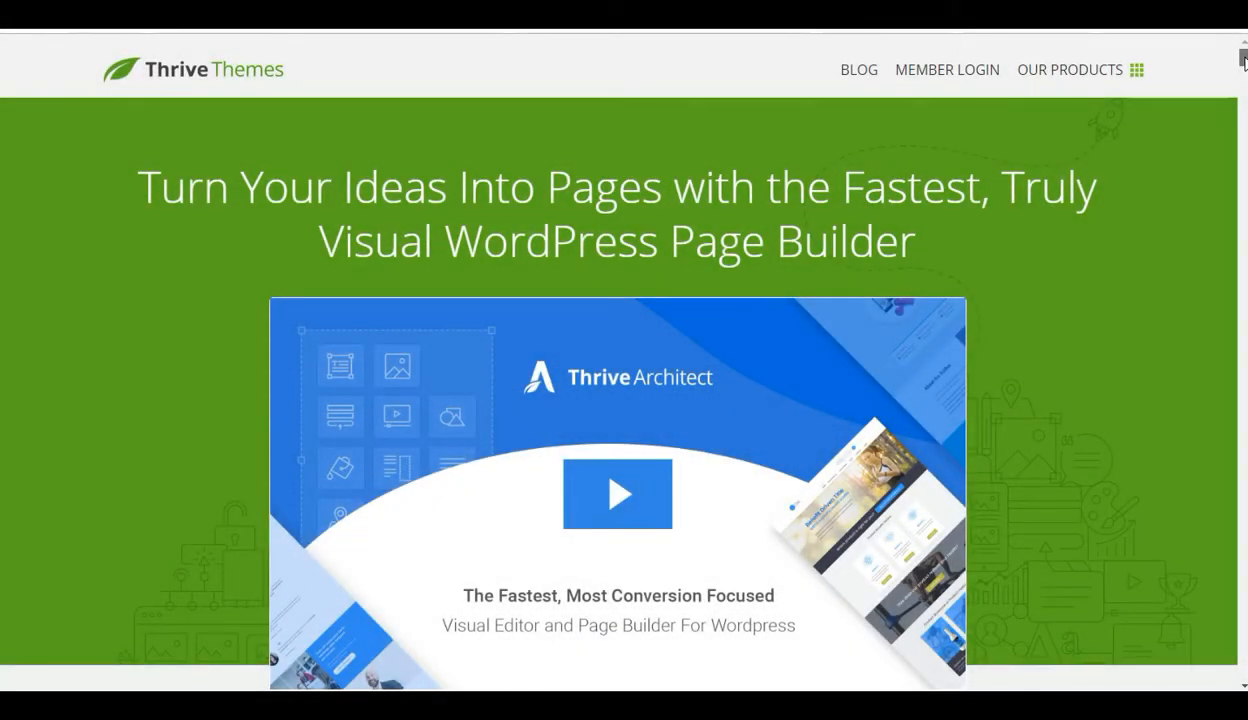
{"action": "scroll", "coordinate": [1244, 62], "scroll_direction": "down", "scroll_amount": 3}
{"action": "scroll", "coordinate": [1244, 62], "scroll_direction": "down", "scroll_amount": 3}
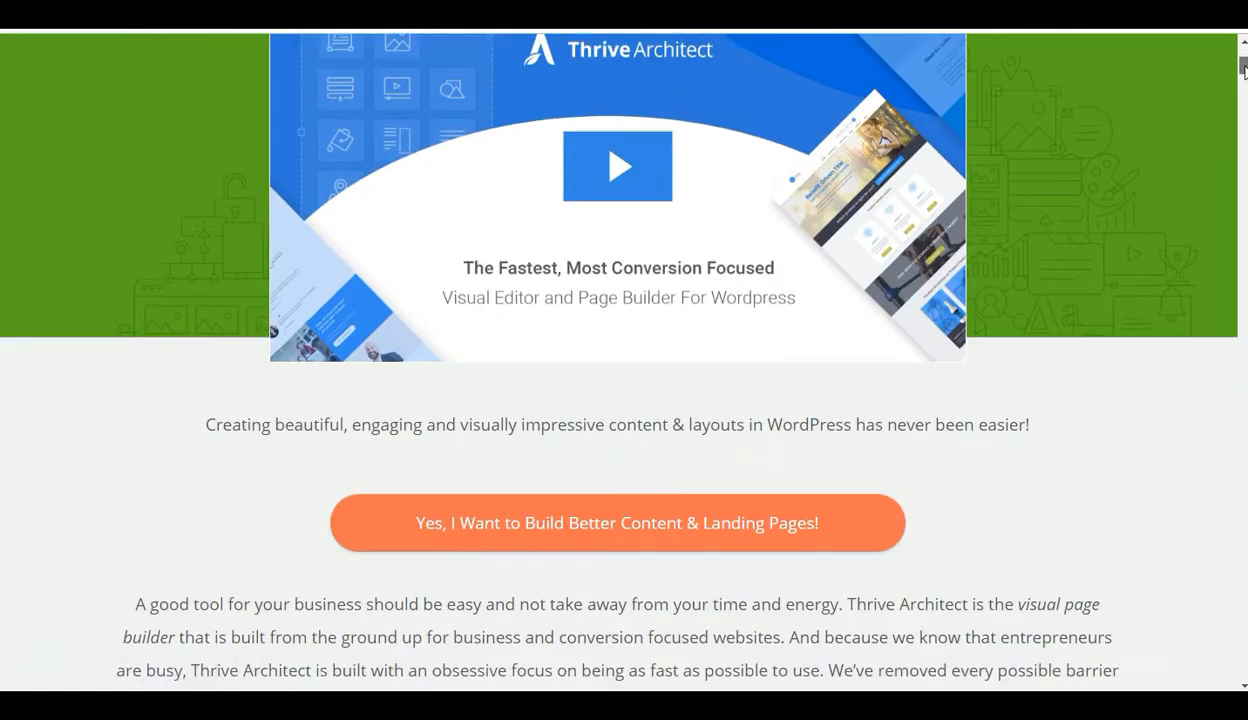
{"action": "left_click_drag", "start_coordinate": [1244, 67], "coordinate": [1241, 92]}
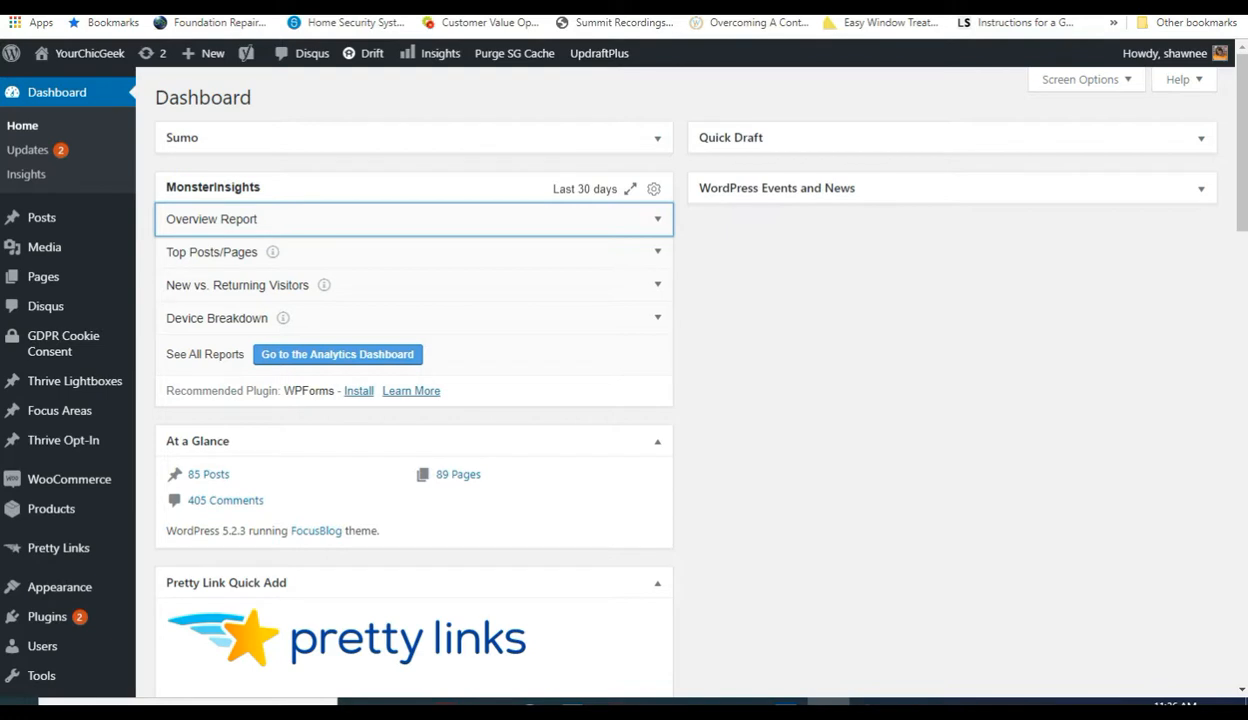
Create a new WordPress page titled 'Contact Test' and publish it.
{"action": "mouse_move", "coordinate": [206, 57]}
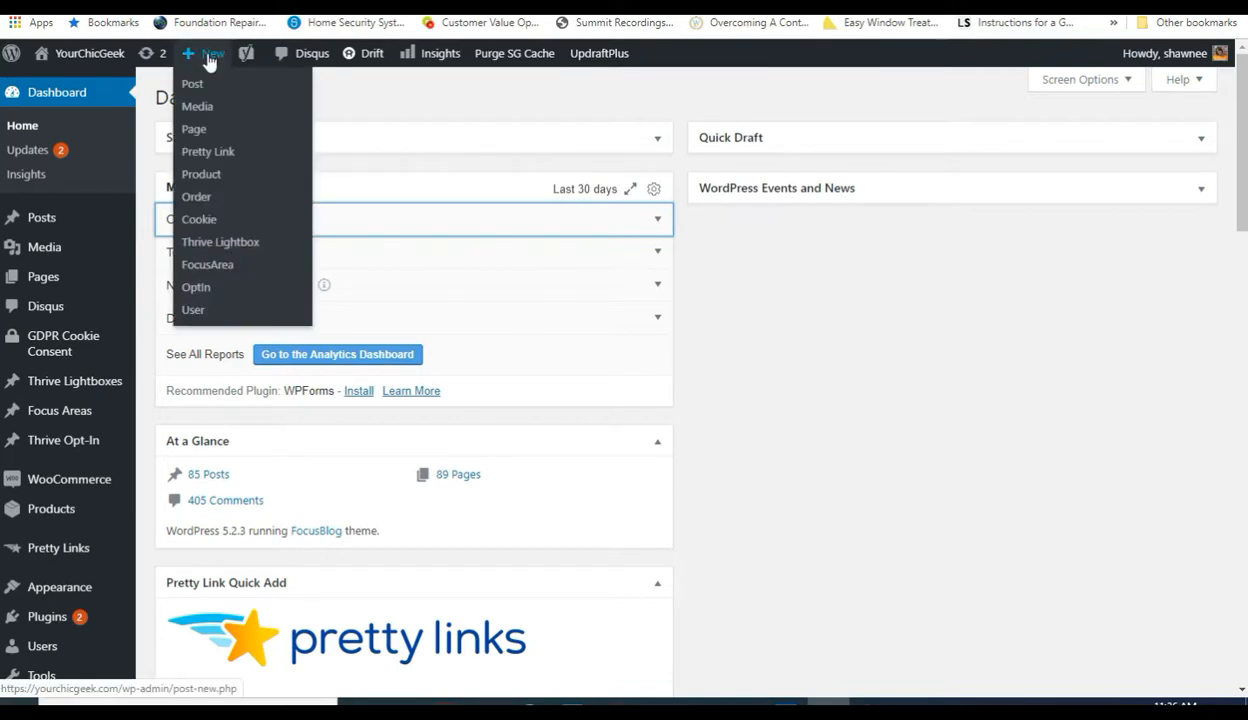
{"action": "left_click", "coordinate": [208, 124]}
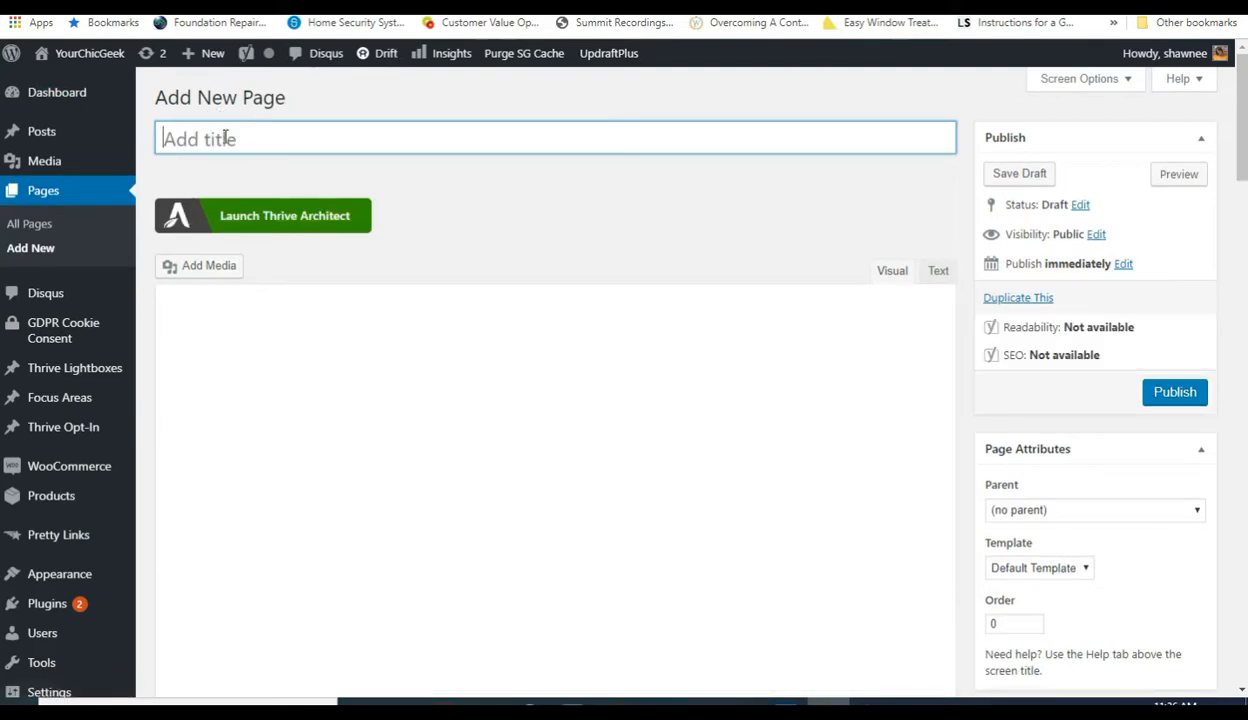
{"action": "type", "text": "Contact Test"}
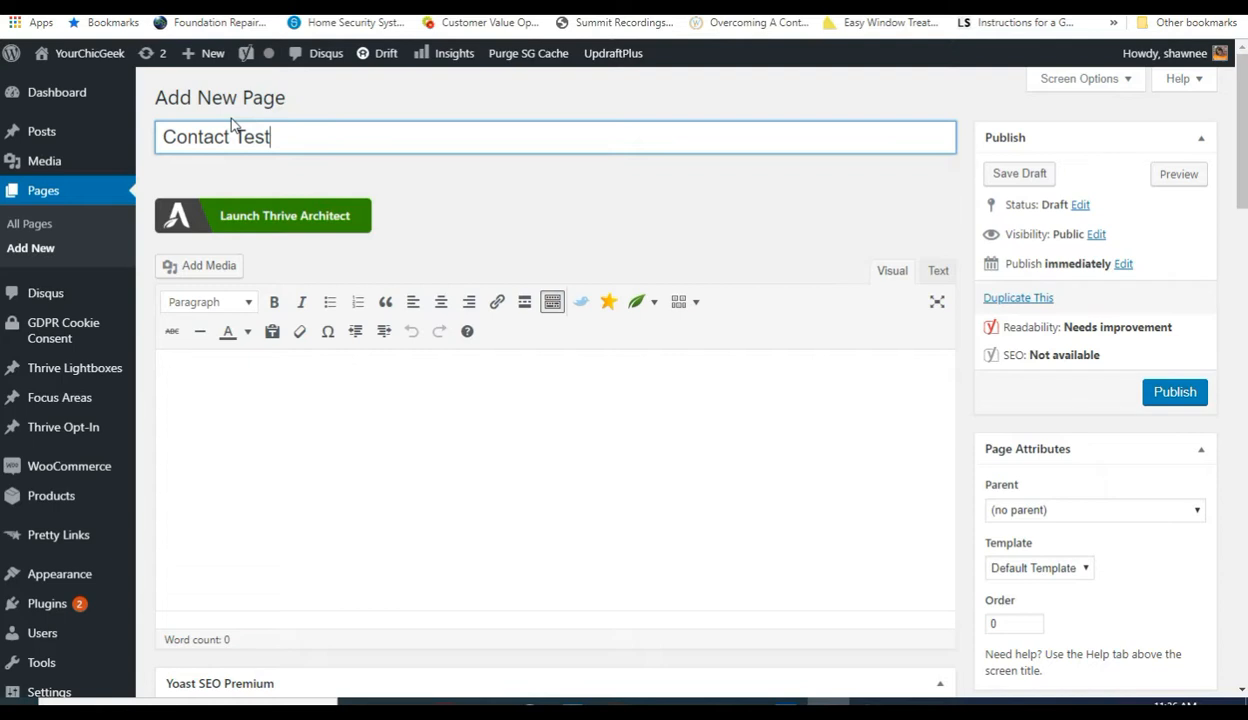
{"action": "left_click", "coordinate": [1163, 398]}
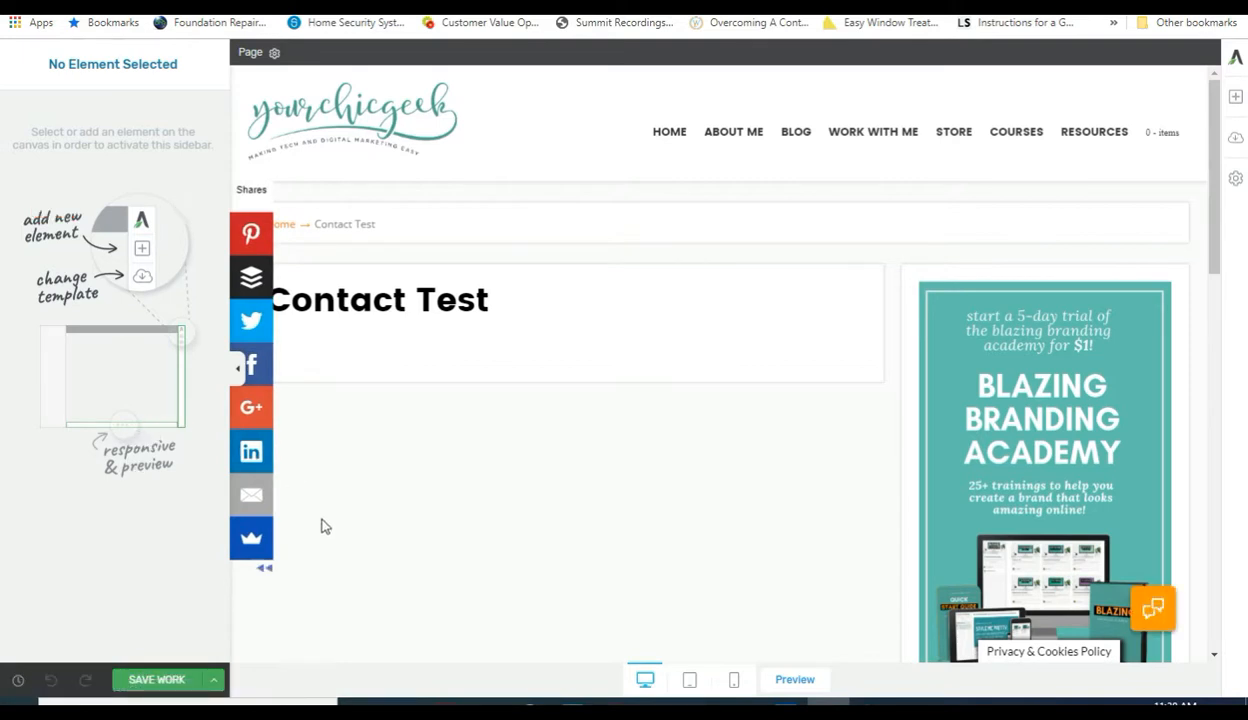
Collapse the social share bar and search the addable elements for 'contact'.
{"action": "left_click", "coordinate": [264, 573]}
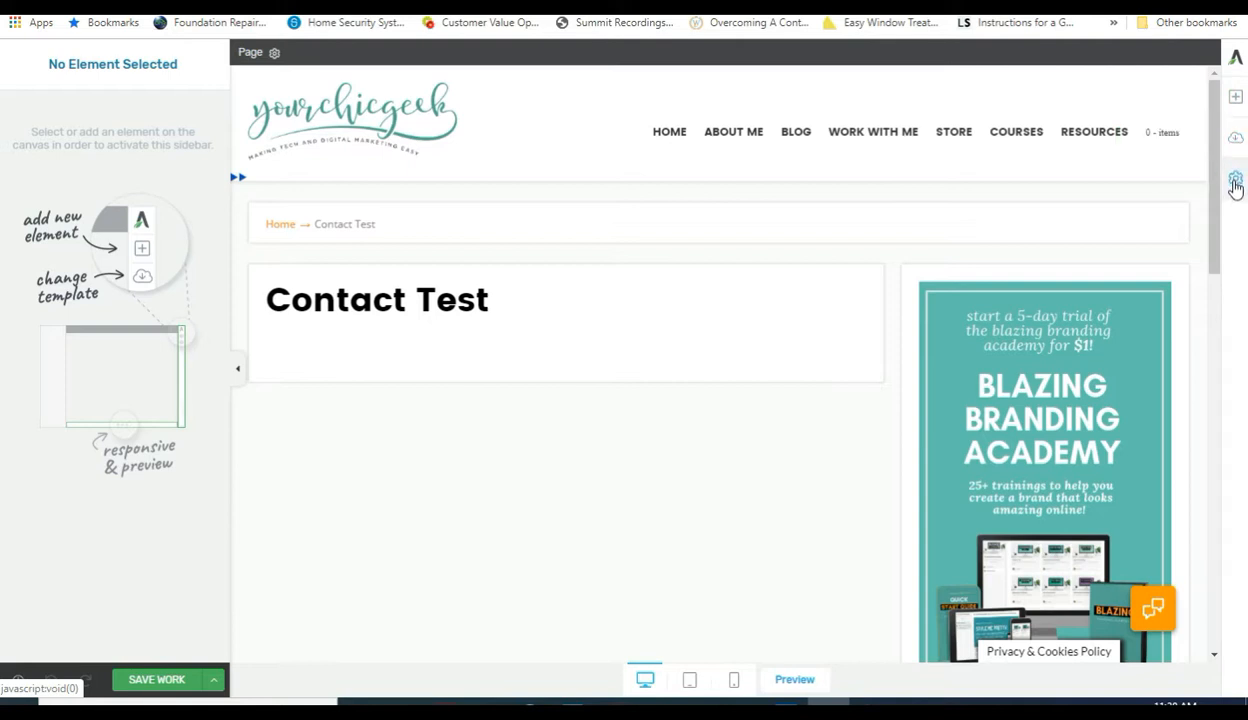
{"action": "left_click", "coordinate": [1236, 104]}
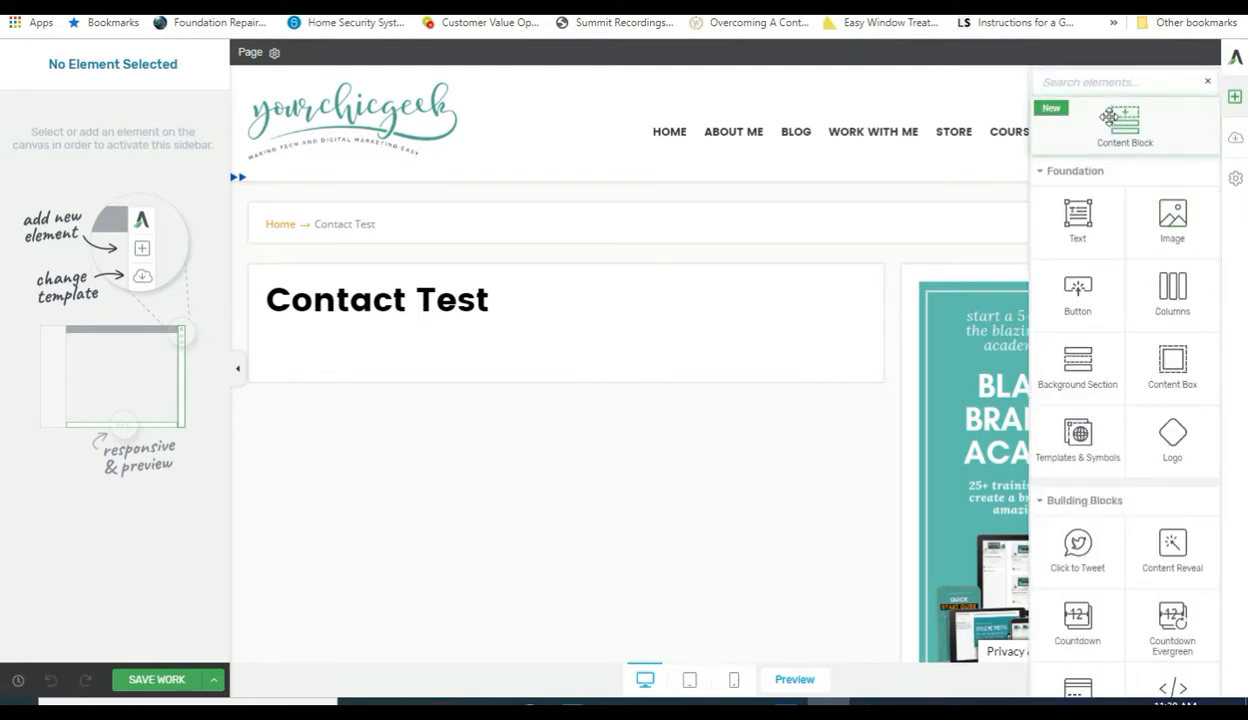
{"action": "left_click", "coordinate": [1080, 72]}
{"action": "type", "text": "conta"}
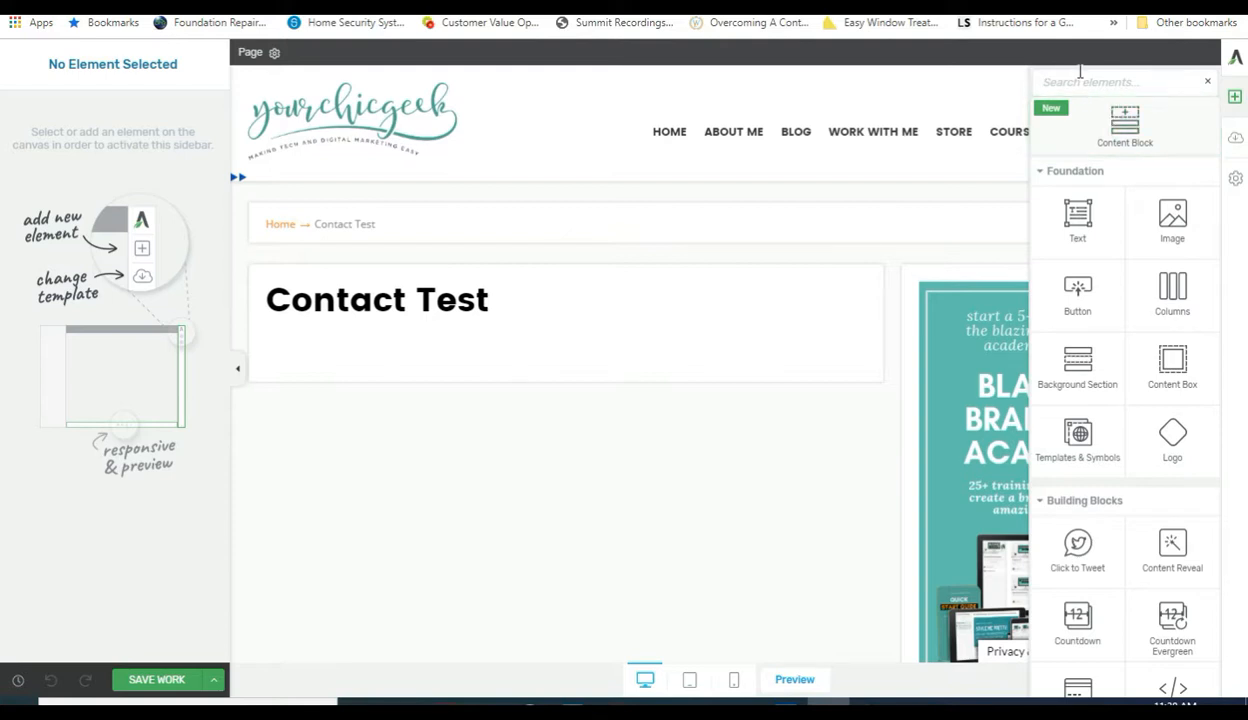
{"action": "type", "text": "ct"}
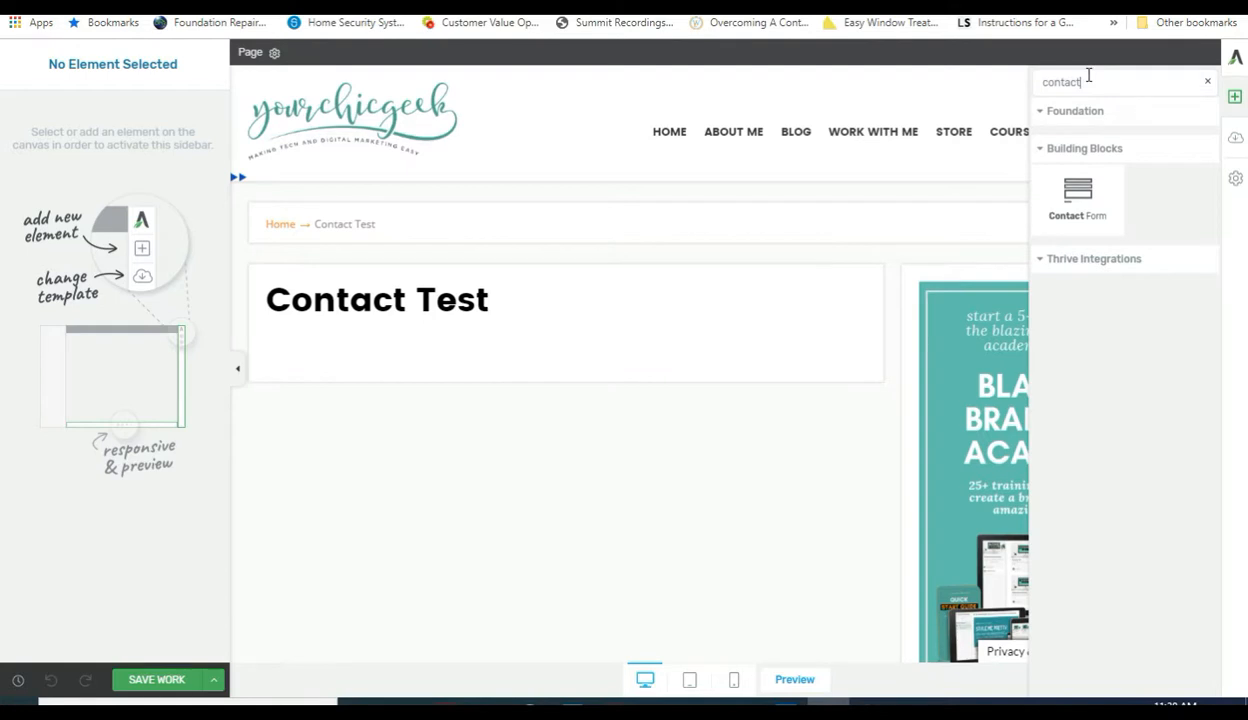
{"action": "key", "text": "BackSpace"}
{"action": "key", "text": "BackSpace"}
{"action": "key", "text": "BackSpace"}
{"action": "key", "text": "BackSpace"}
{"action": "key", "text": "BackSpace"}
{"action": "key", "text": "BackSpace"}
{"action": "key", "text": "BackSpace"}
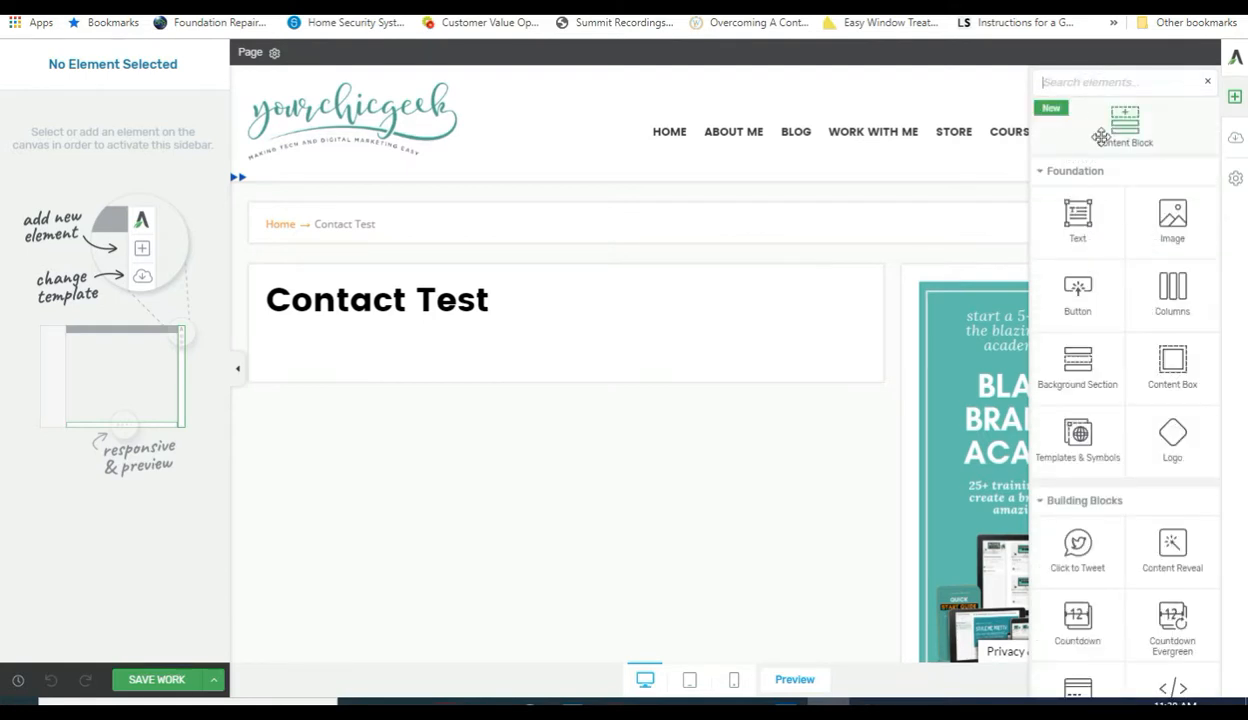
Scroll down to Contact Form in Building Blocks and drag it onto the page.
{"action": "scroll", "coordinate": [1120, 325], "scroll_direction": "down", "scroll_amount": 4}
{"action": "scroll", "coordinate": [1125, 335], "scroll_direction": "down", "scroll_amount": 6}
{"action": "scroll", "coordinate": [1122, 335], "scroll_direction": "down", "scroll_amount": 3}
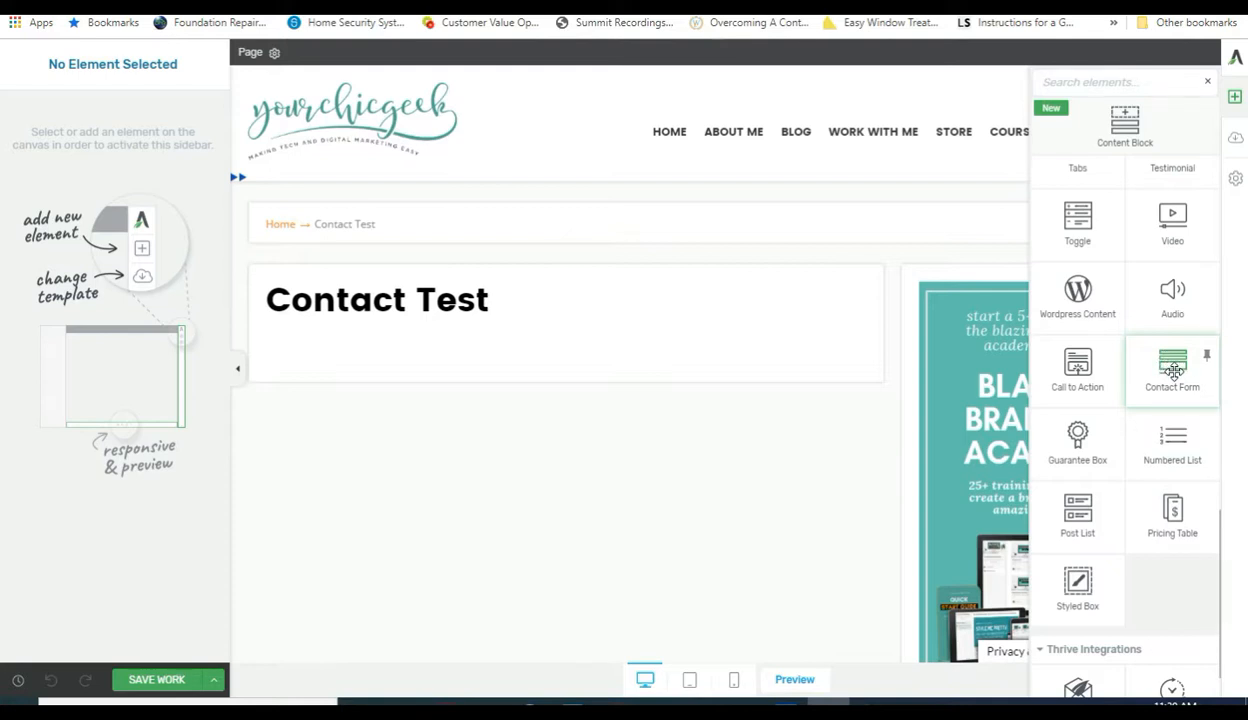
{"action": "left_click_drag", "start_coordinate": [1173, 372], "coordinate": [547, 360]}
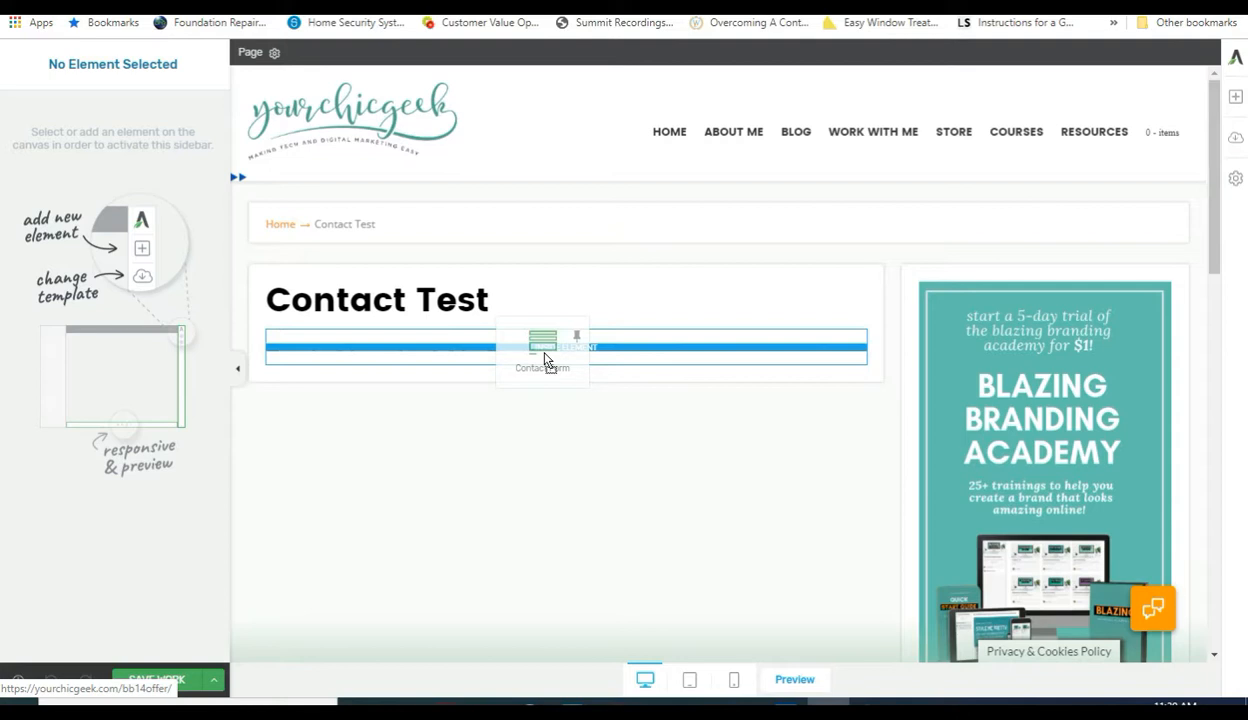
Drop the Contact Form under the Contact Test heading, adding name, email and message fields.
{"action": "left_click_drag", "start_coordinate": [546, 360], "coordinate": [546, 359]}
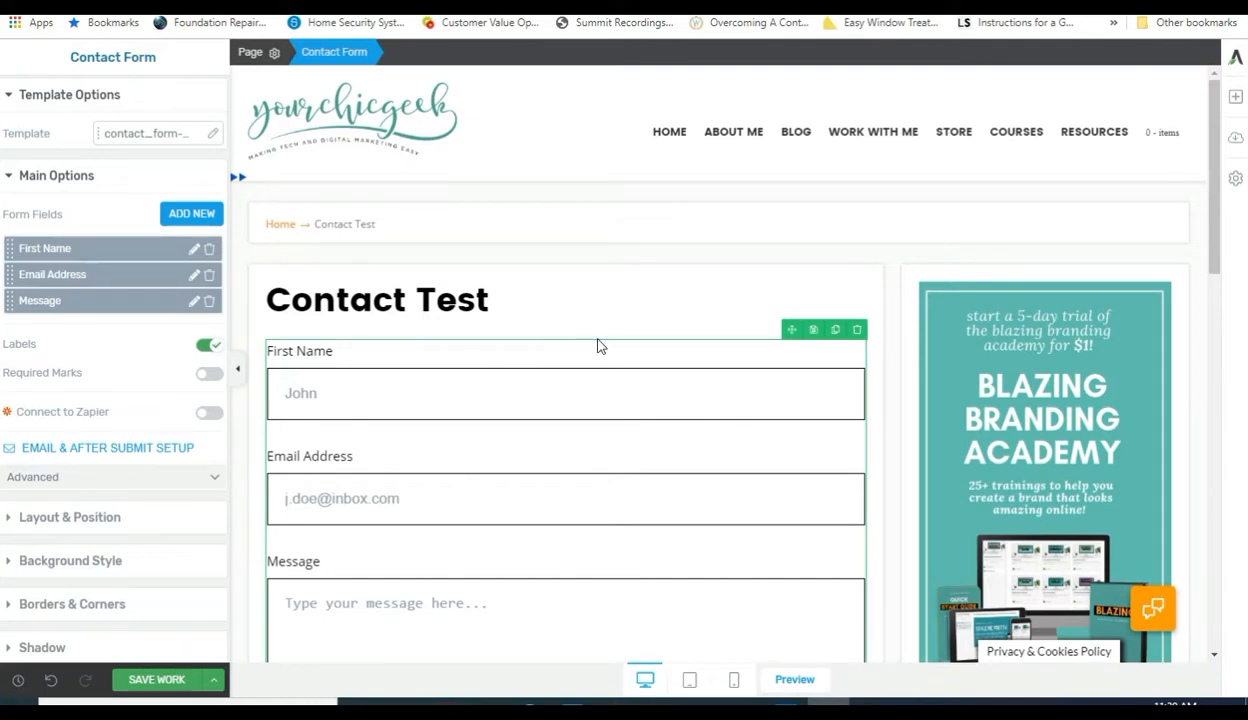
{"action": "scroll", "coordinate": [595, 400], "scroll_direction": "down", "scroll_amount": 3}
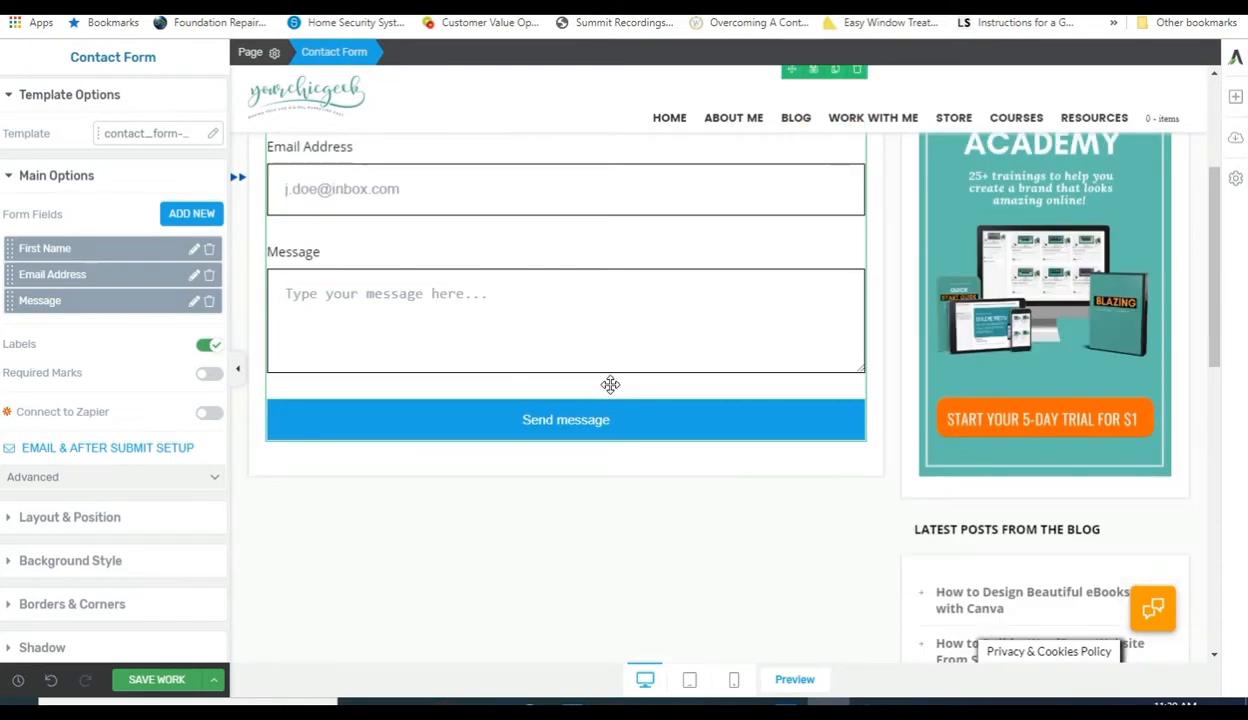
{"action": "scroll", "coordinate": [610, 384], "scroll_direction": "up", "scroll_amount": 3}
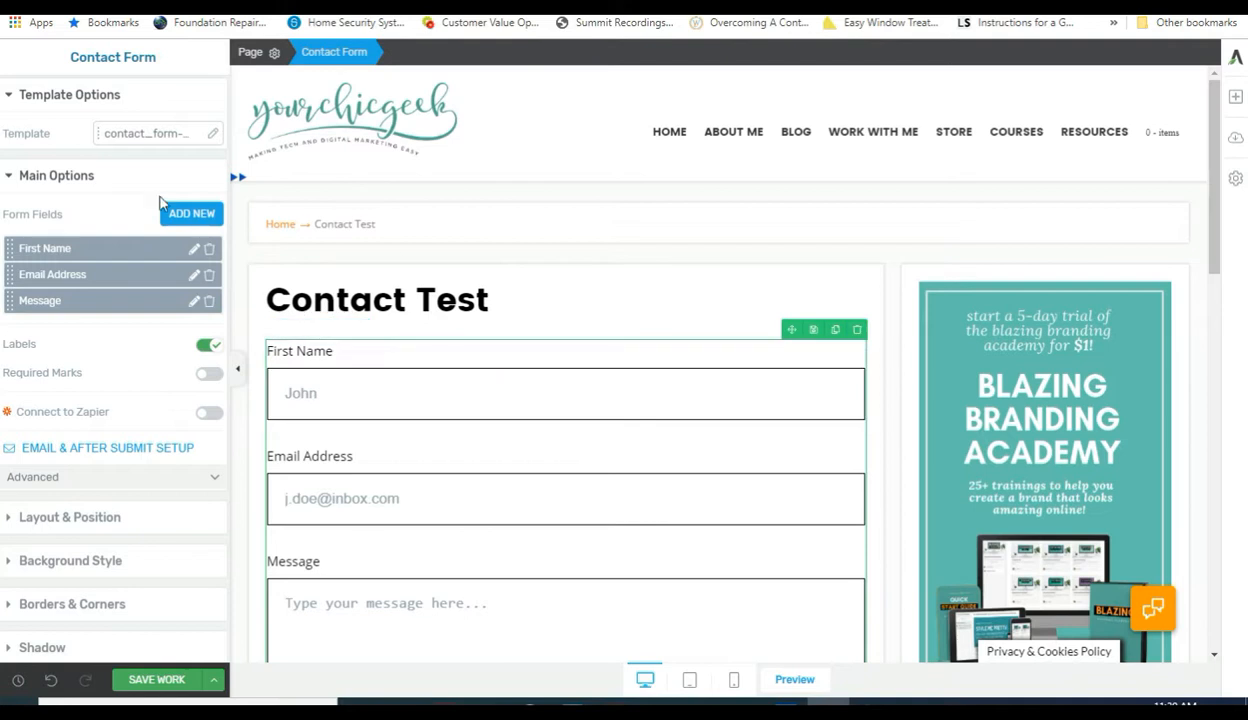
Apply the Beauty Contact Form template to the contact form.
{"action": "left_click", "coordinate": [211, 134]}
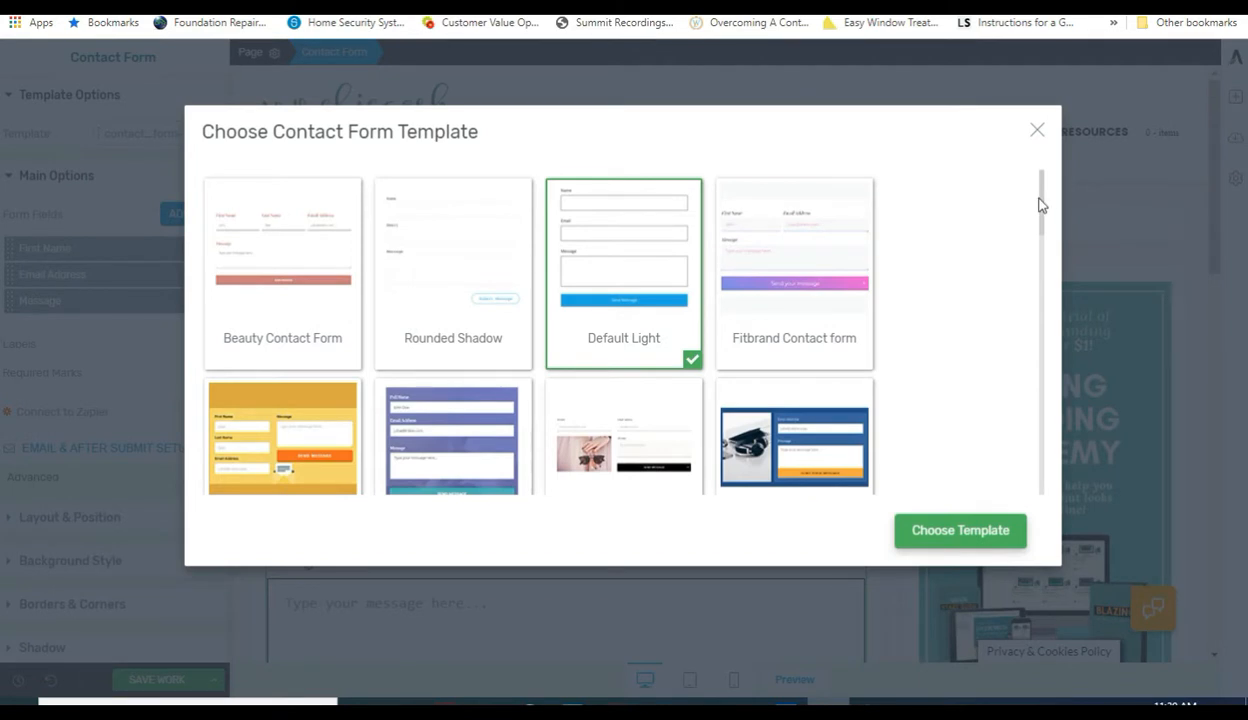
{"action": "mouse_move", "coordinate": [1040, 206]}
{"action": "left_mouse_down"}
{"action": "mouse_move", "coordinate": [1035, 478]}
{"action": "mouse_move", "coordinate": [1045, 393]}
{"action": "mouse_move", "coordinate": [1033, 195]}
{"action": "left_mouse_up"}
{"action": "left_click", "coordinate": [270, 262]}
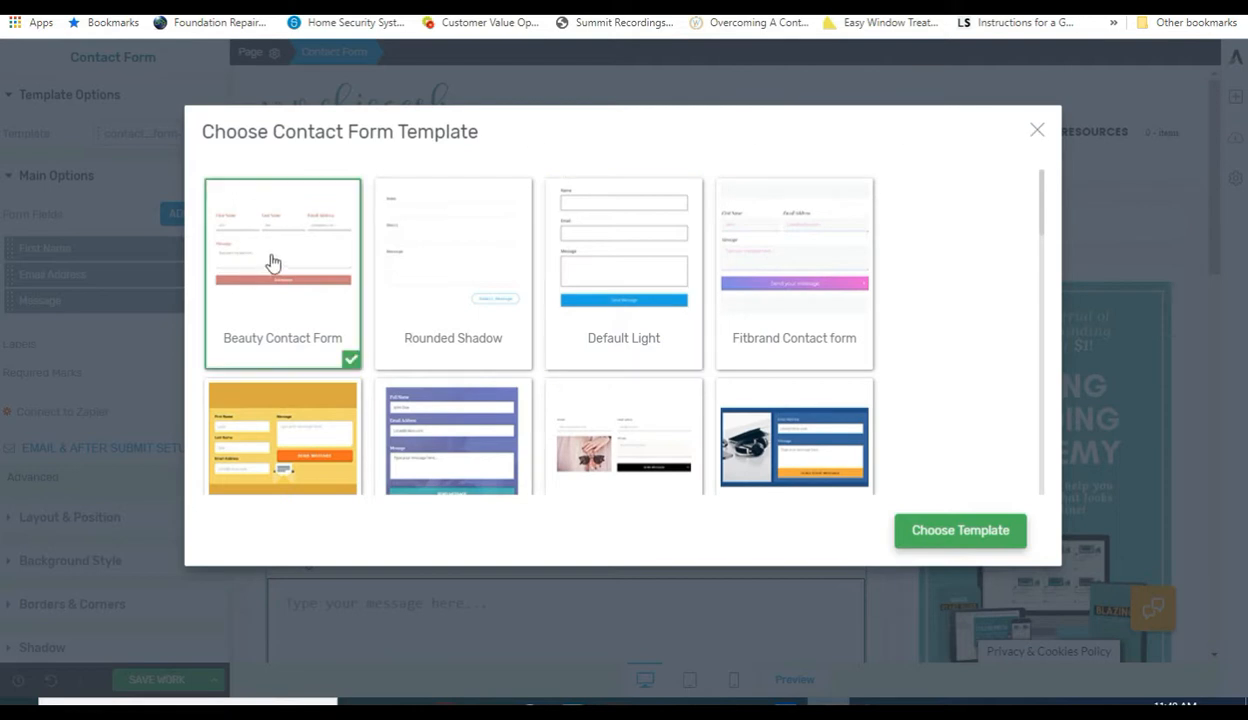
{"action": "left_click", "coordinate": [952, 535]}
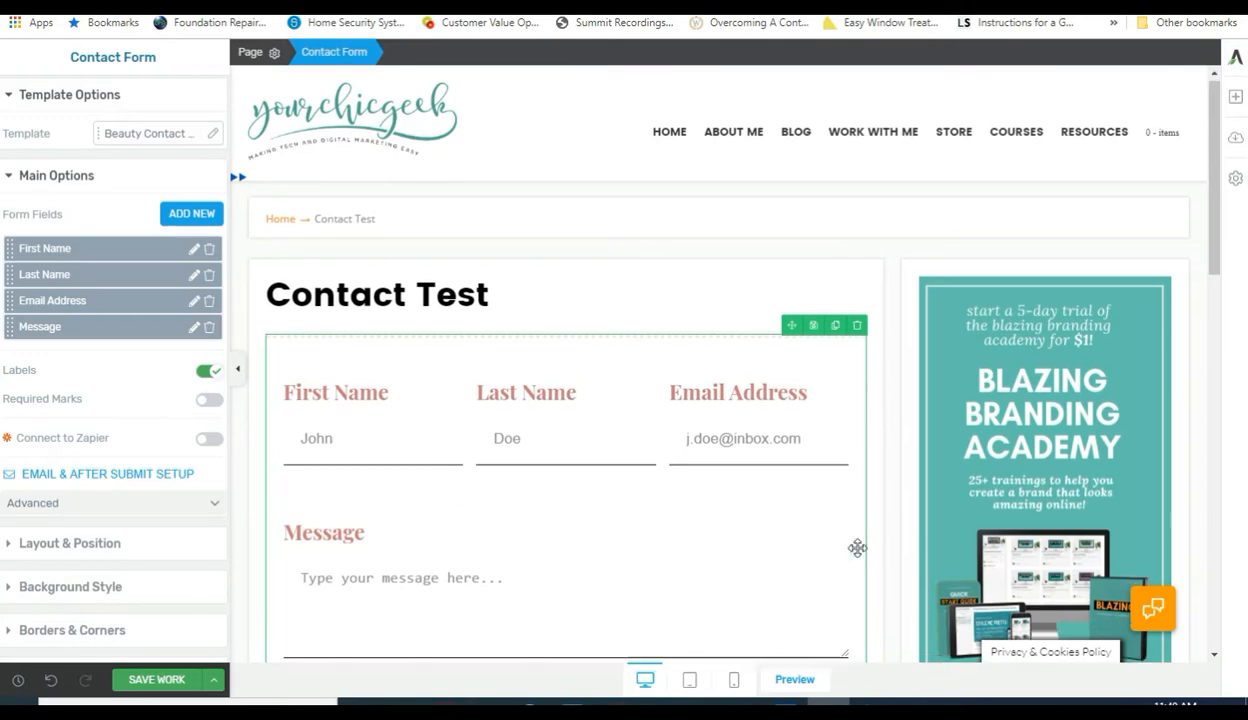
{"action": "scroll", "coordinate": [857, 554], "scroll_direction": "down", "scroll_amount": 5}
{"action": "scroll", "coordinate": [857, 550], "scroll_direction": "up", "scroll_amount": 5}
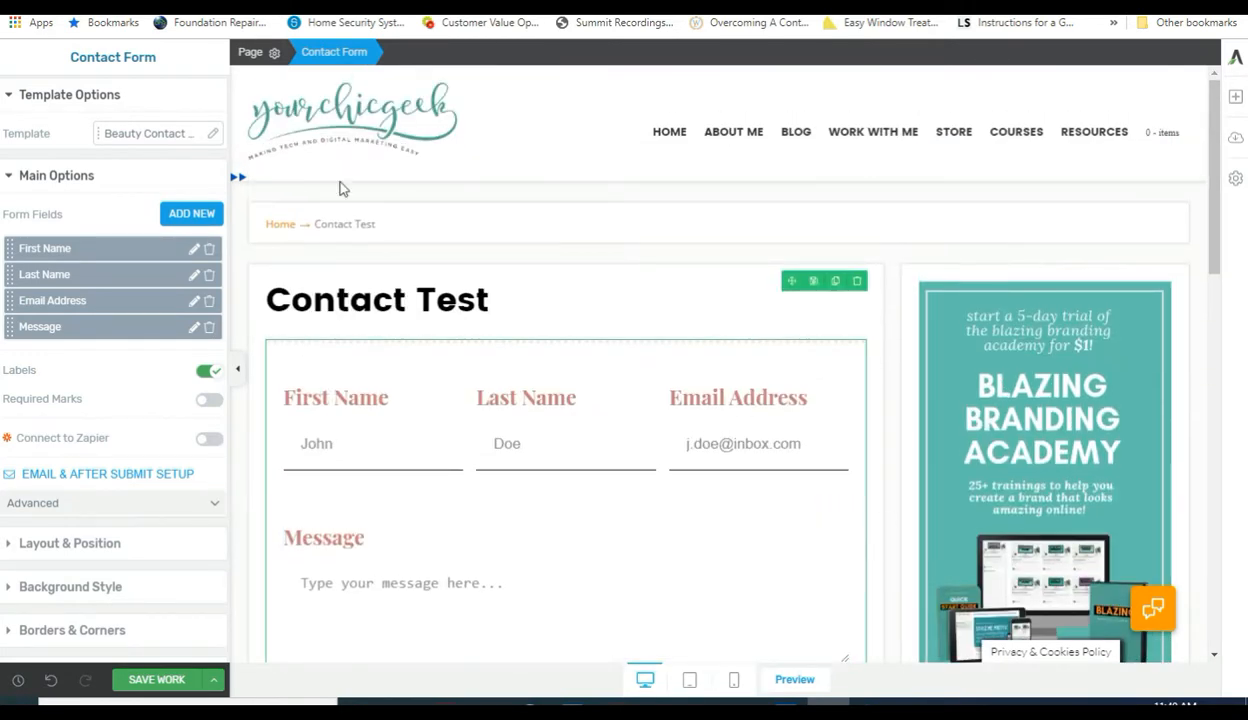
Switch the contact form template to Default Light.
{"action": "left_click", "coordinate": [208, 135]}
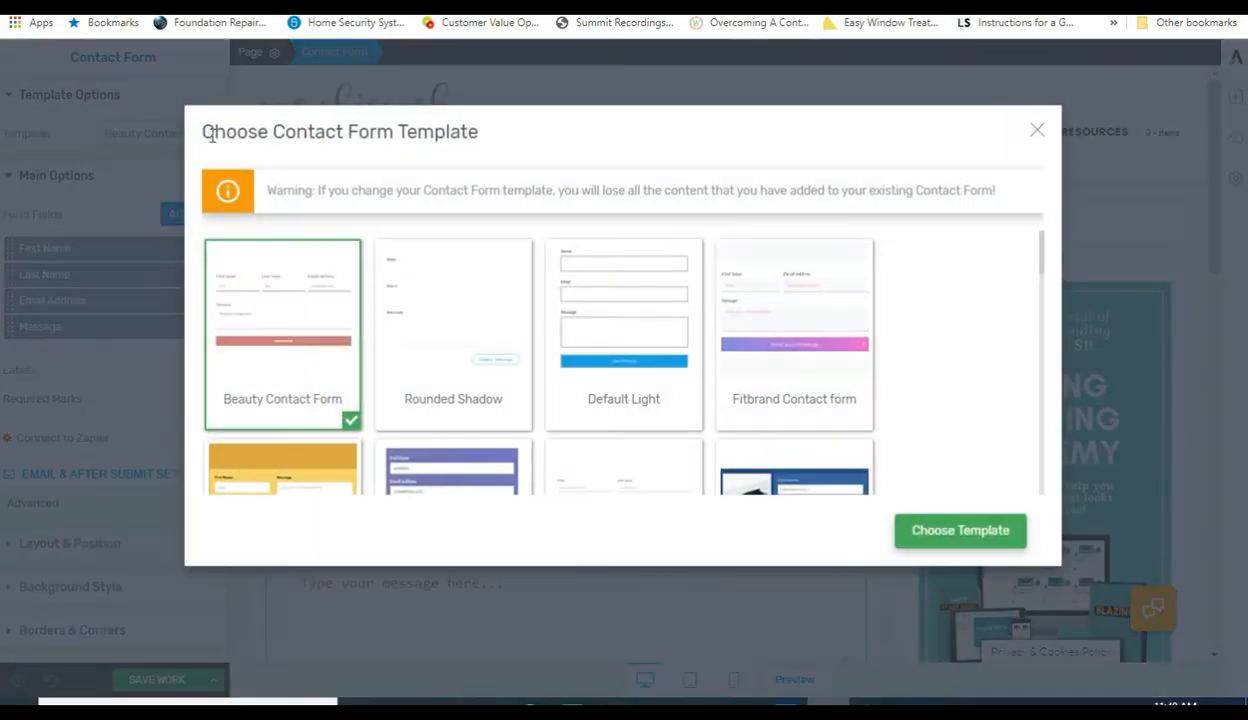
{"action": "left_click", "coordinate": [638, 318]}
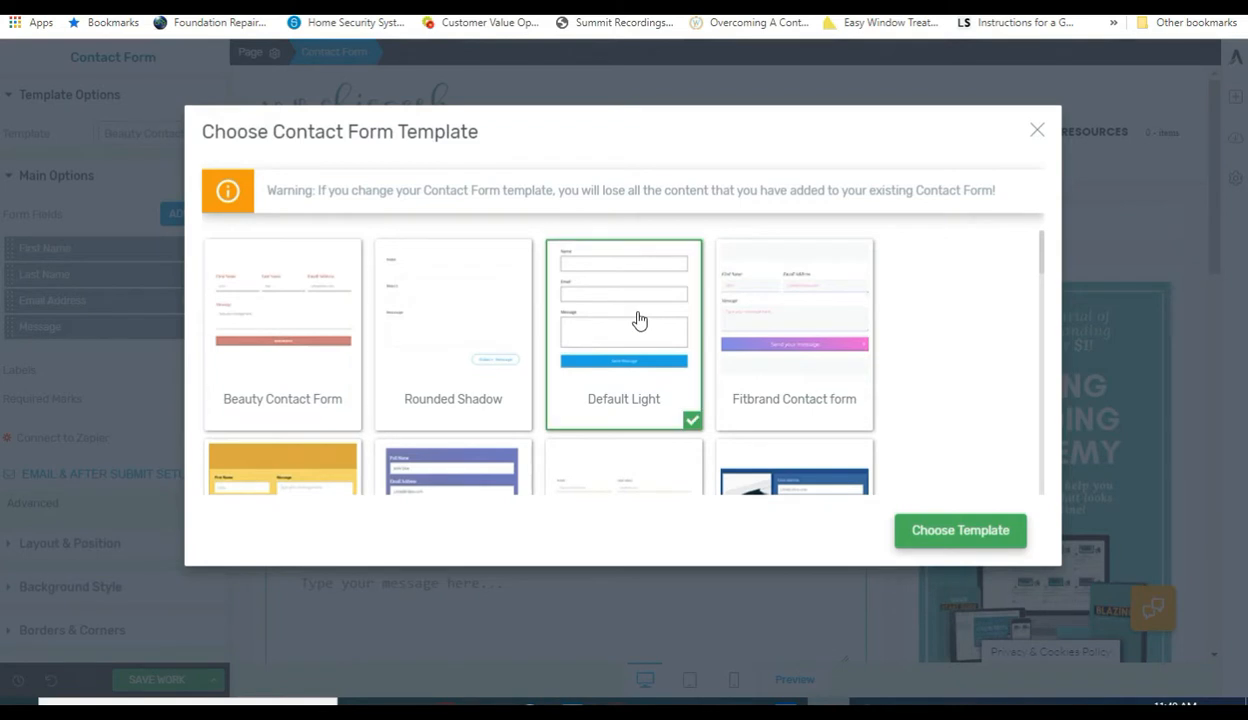
{"action": "left_click", "coordinate": [963, 531]}
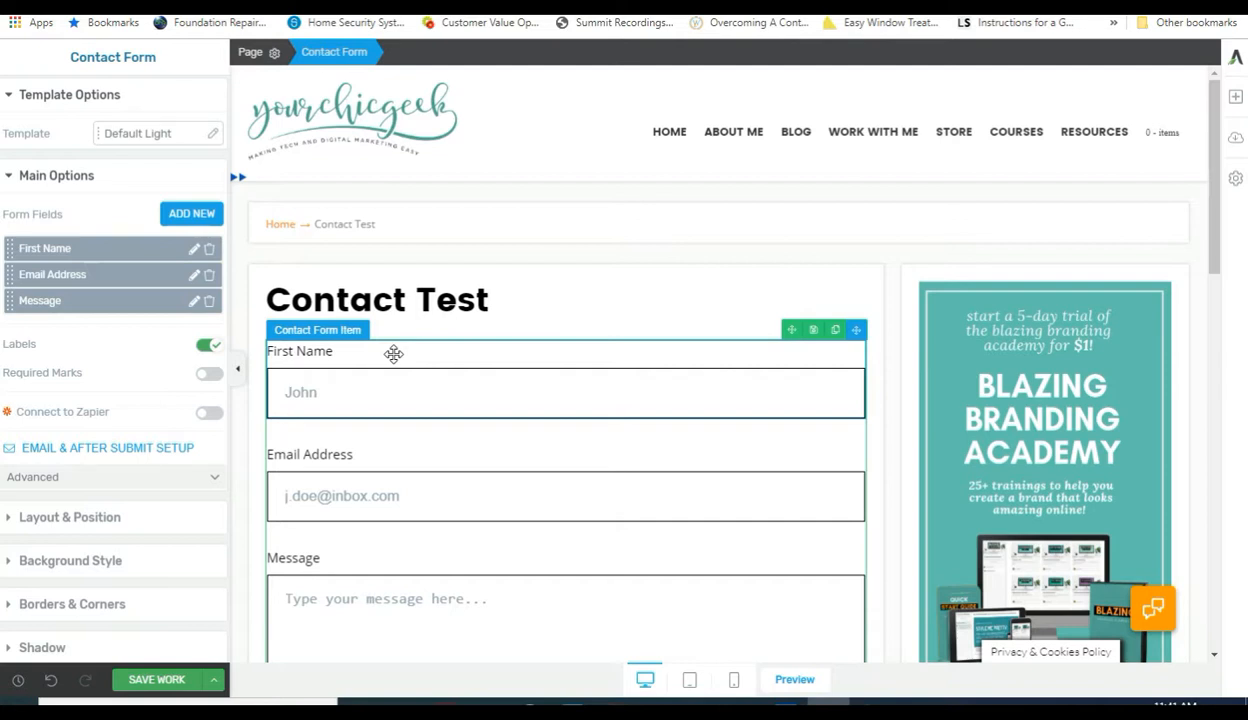
Select the form labels and browse the font sources before returning to Google Fonts.
{"action": "left_click", "coordinate": [381, 358]}
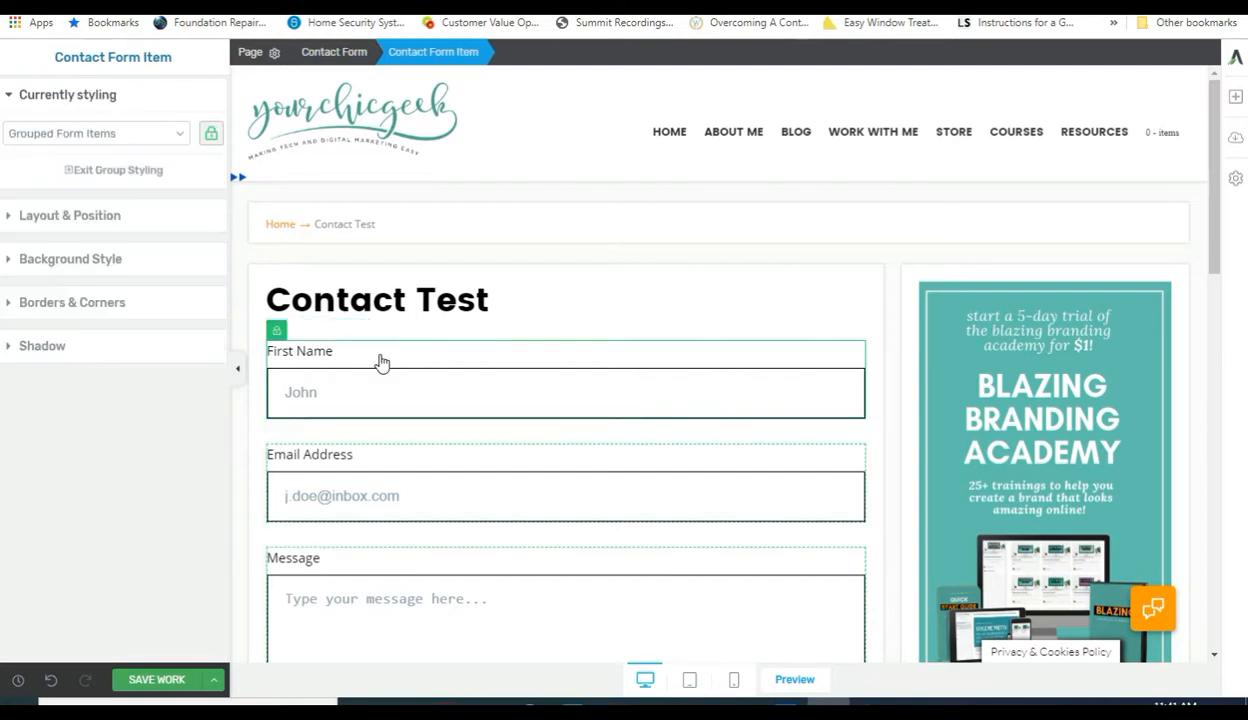
{"action": "left_click", "coordinate": [316, 355]}
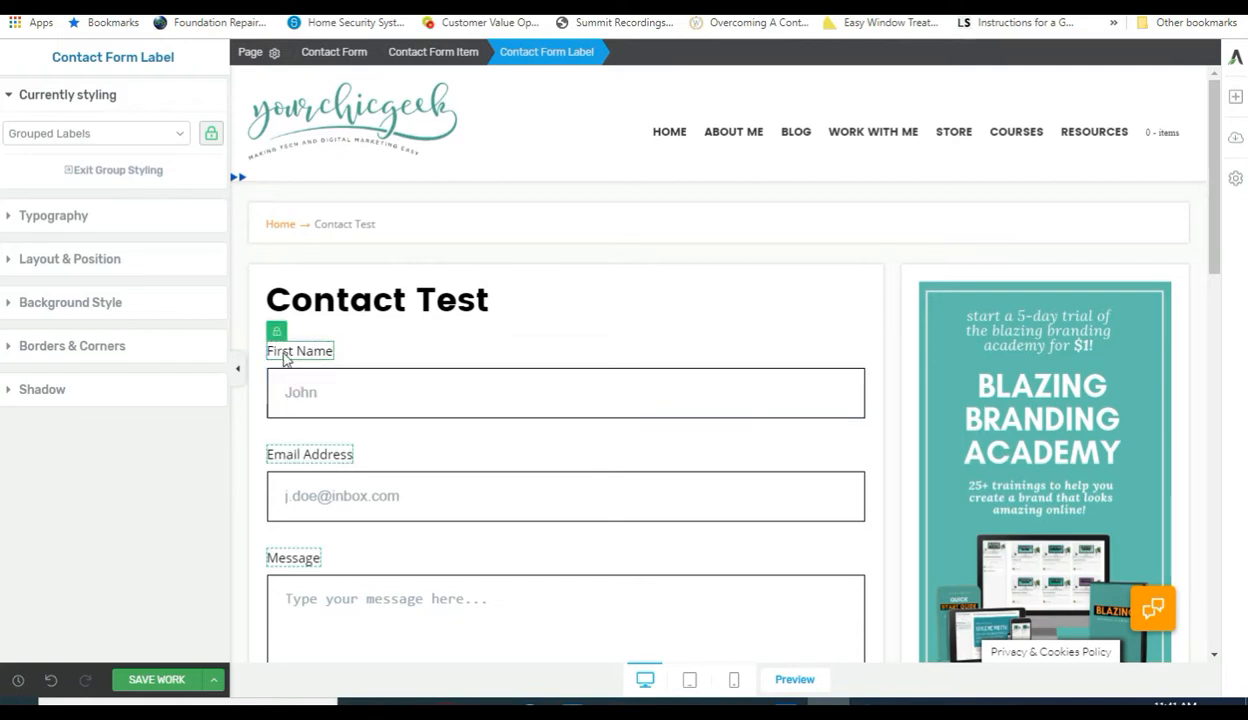
{"action": "left_click", "coordinate": [12, 218]}
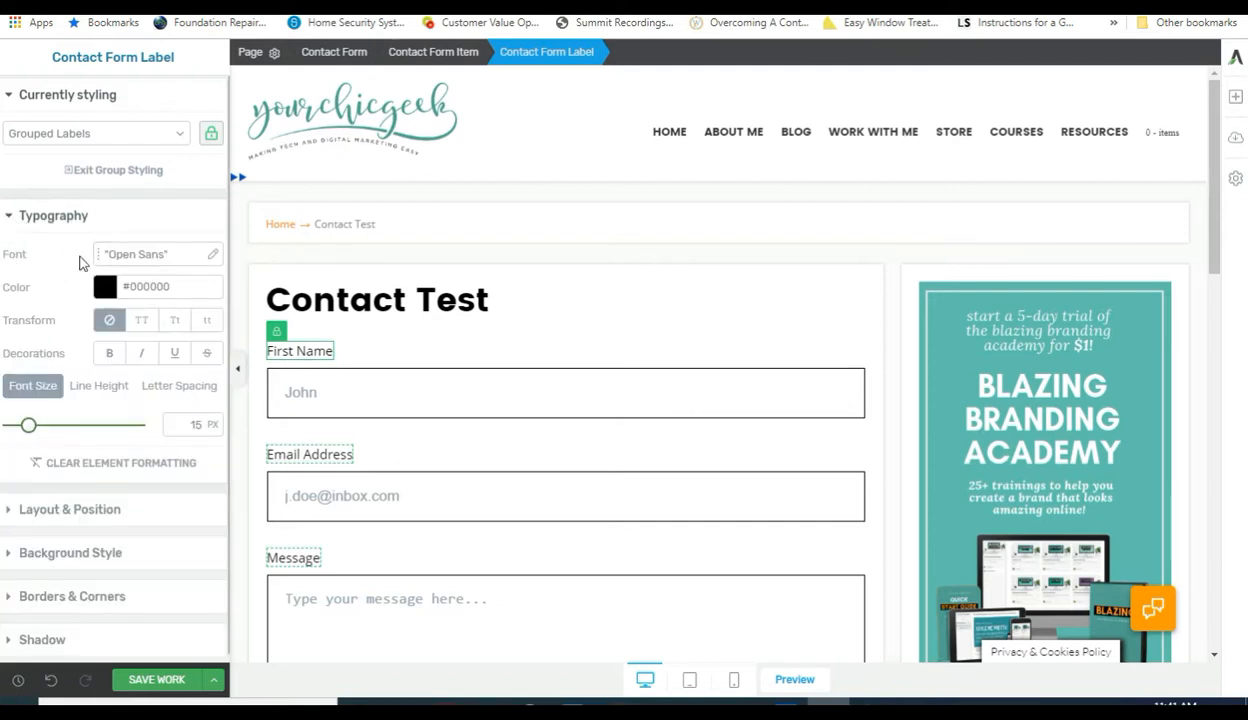
{"action": "left_click", "coordinate": [214, 259]}
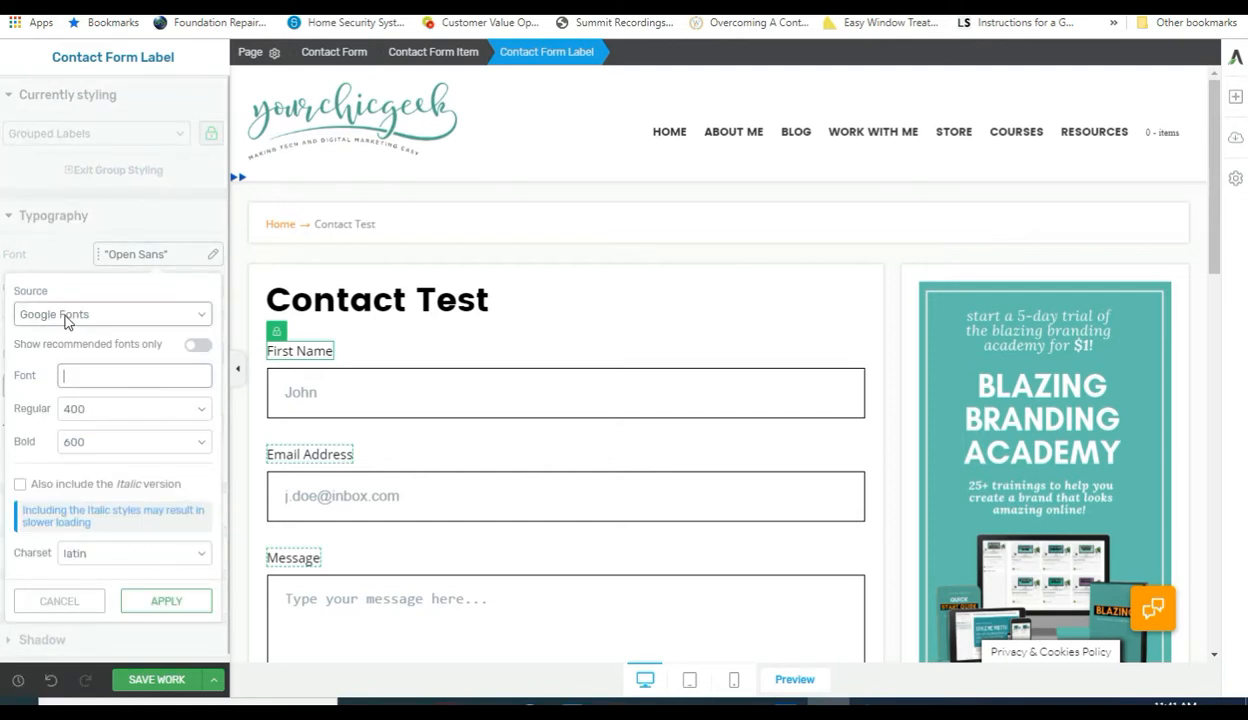
{"action": "left_click", "coordinate": [73, 318]}
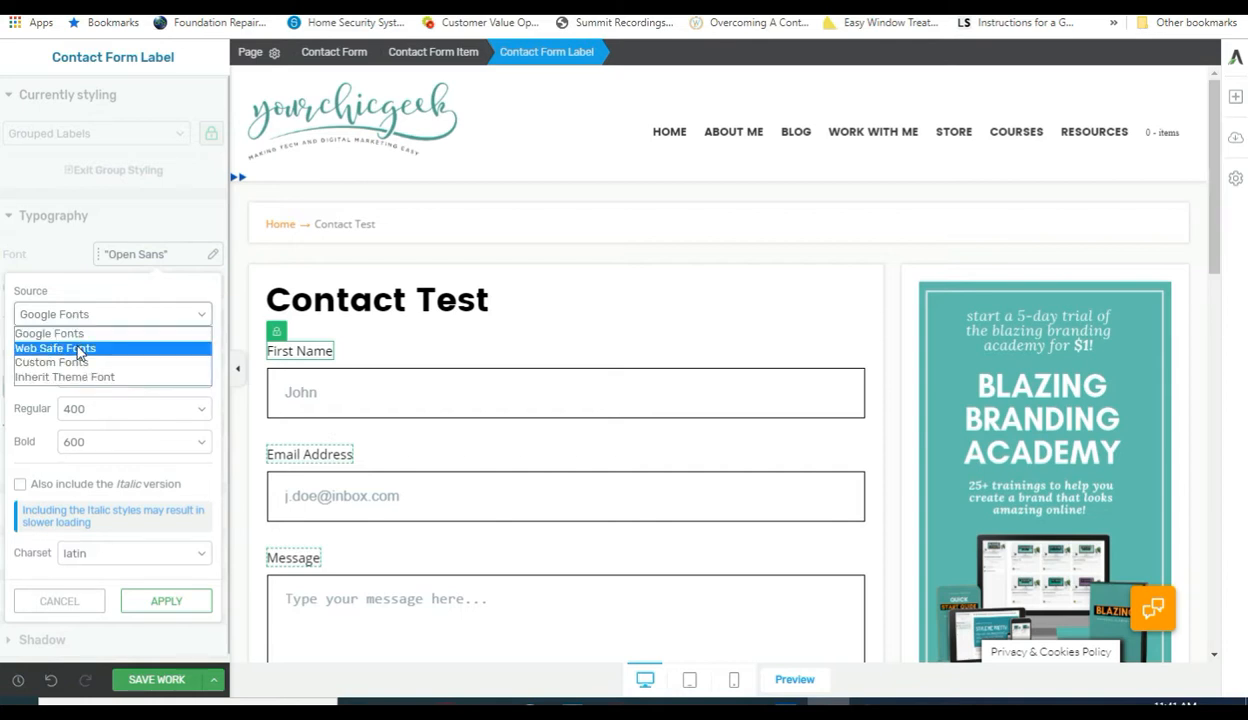
{"action": "left_click", "coordinate": [73, 347]}
{"action": "left_click", "coordinate": [75, 365]}
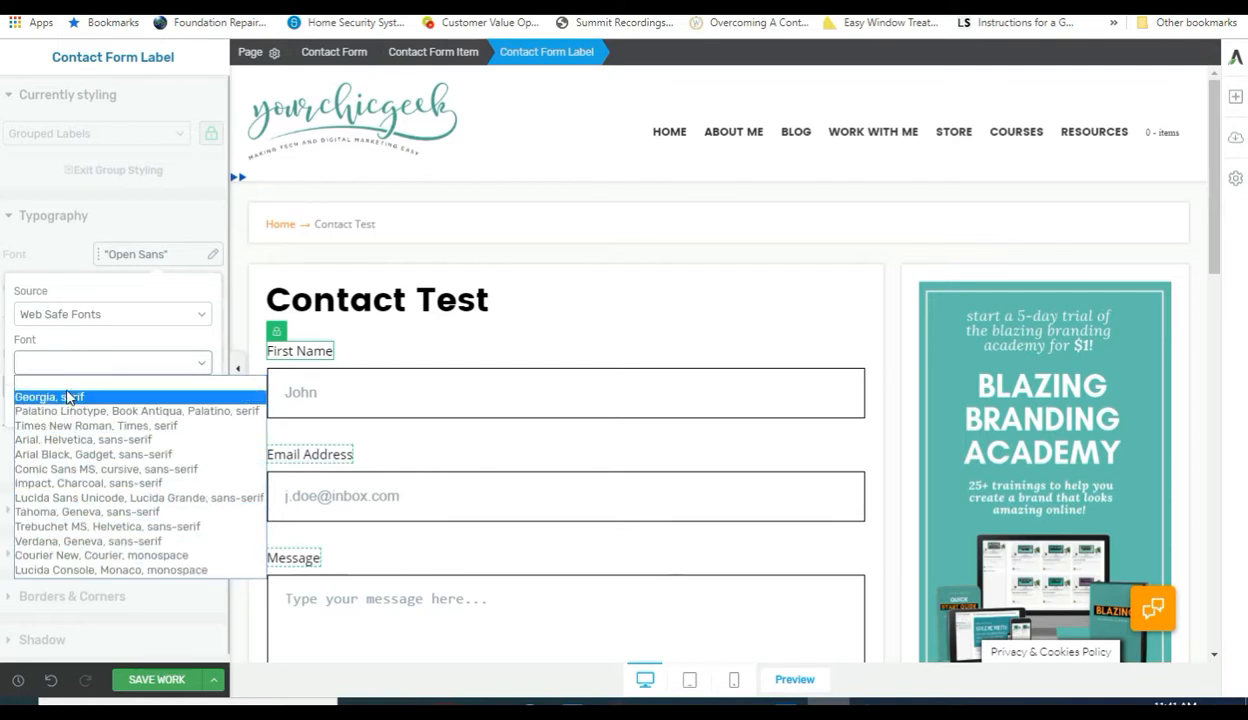
{"action": "left_click", "coordinate": [110, 360]}
{"action": "left_click", "coordinate": [110, 315]}
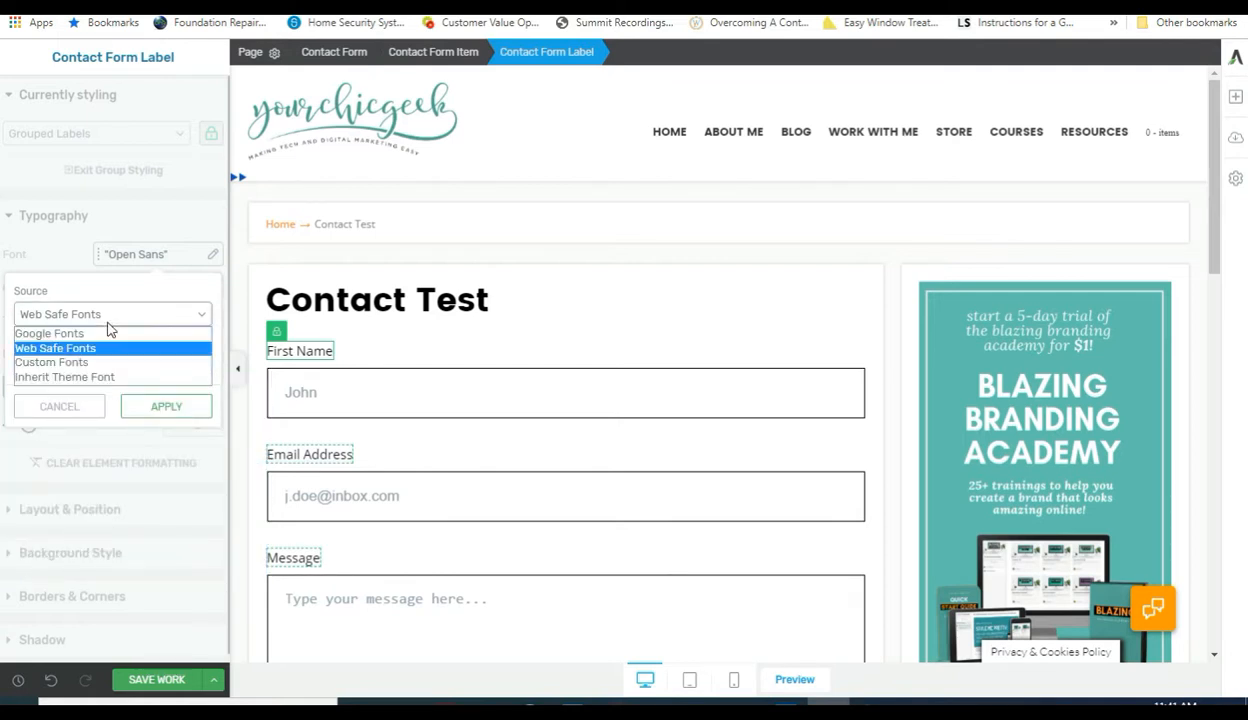
{"action": "left_click", "coordinate": [90, 358]}
{"action": "left_click", "coordinate": [84, 364]}
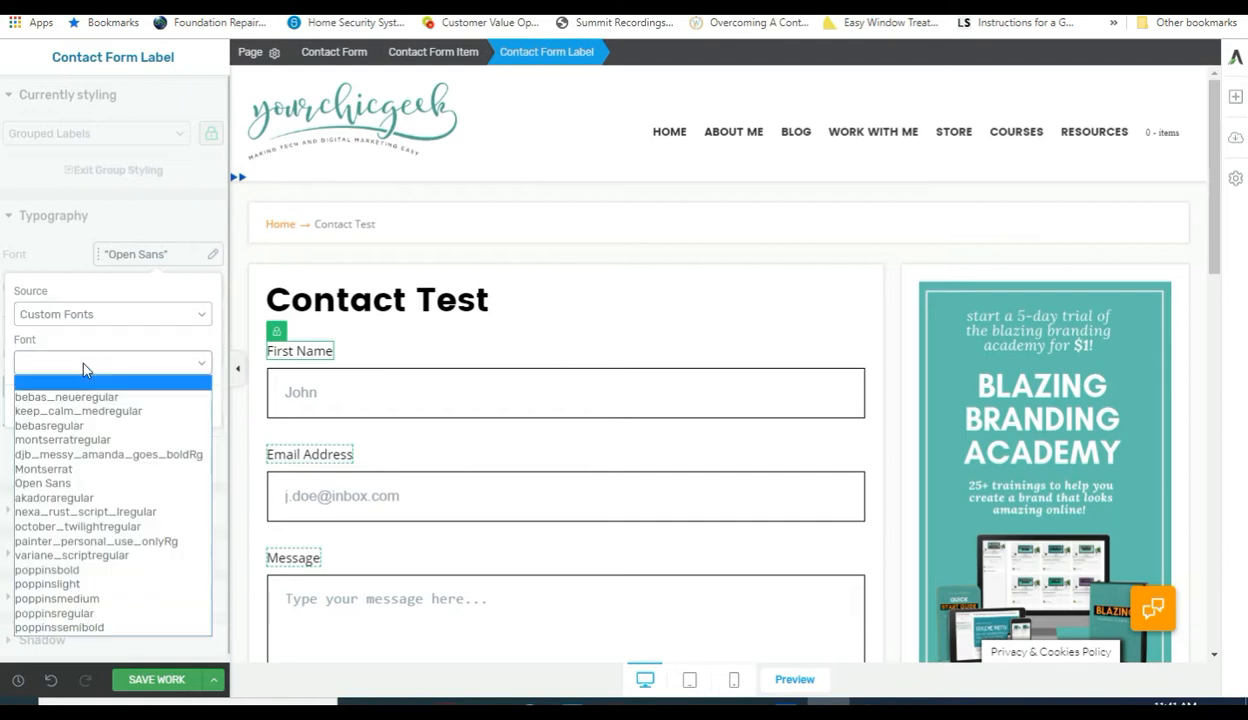
{"action": "left_click", "coordinate": [84, 366]}
{"action": "left_click", "coordinate": [84, 318]}
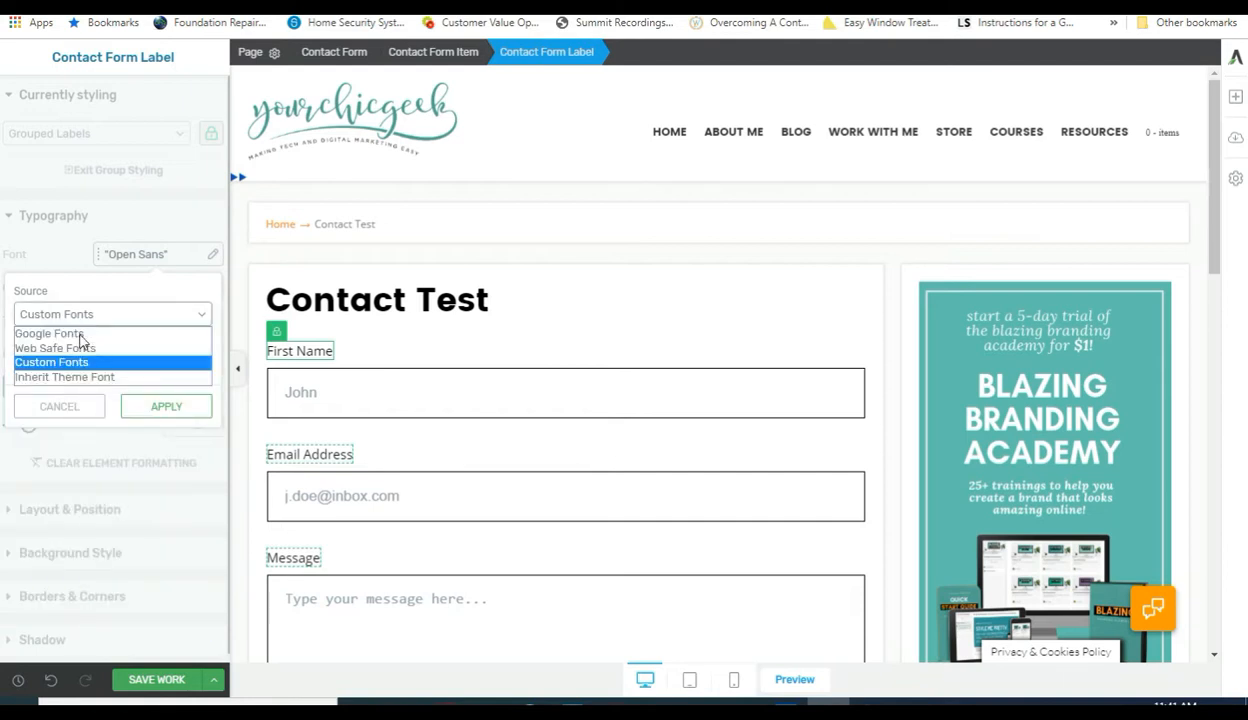
{"action": "left_click", "coordinate": [80, 377]}
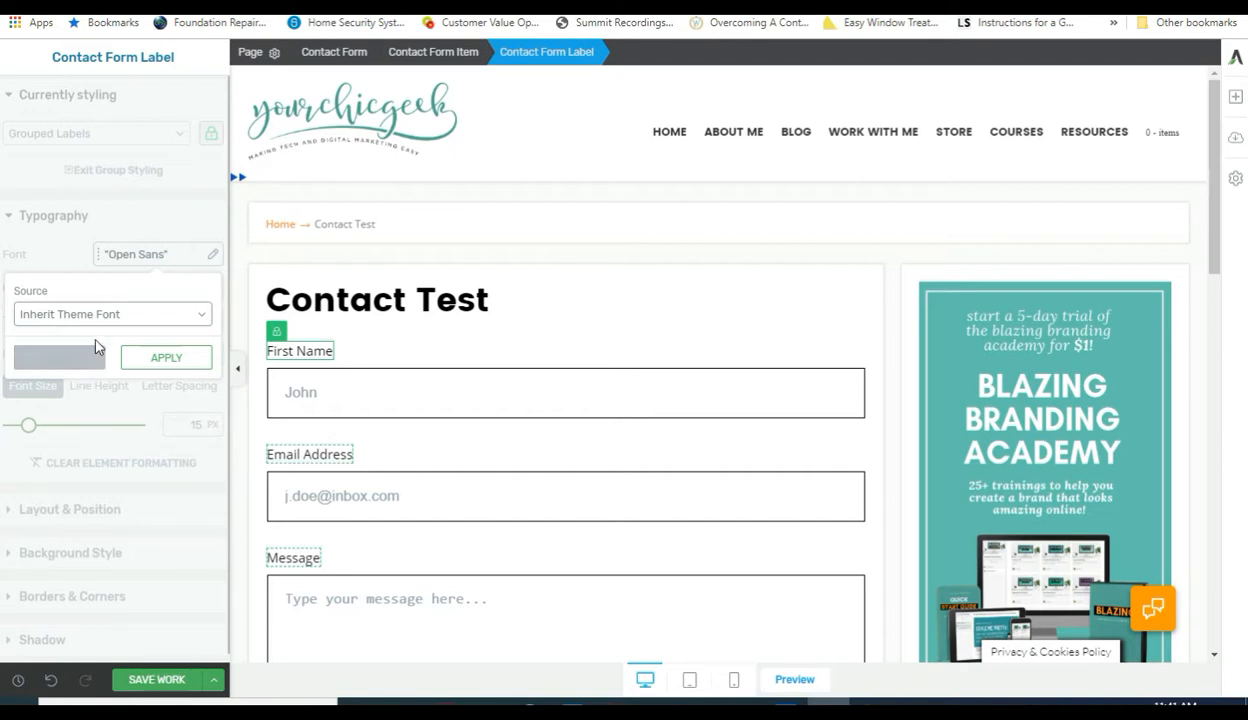
{"action": "left_click", "coordinate": [90, 318]}
{"action": "left_click", "coordinate": [82, 330]}
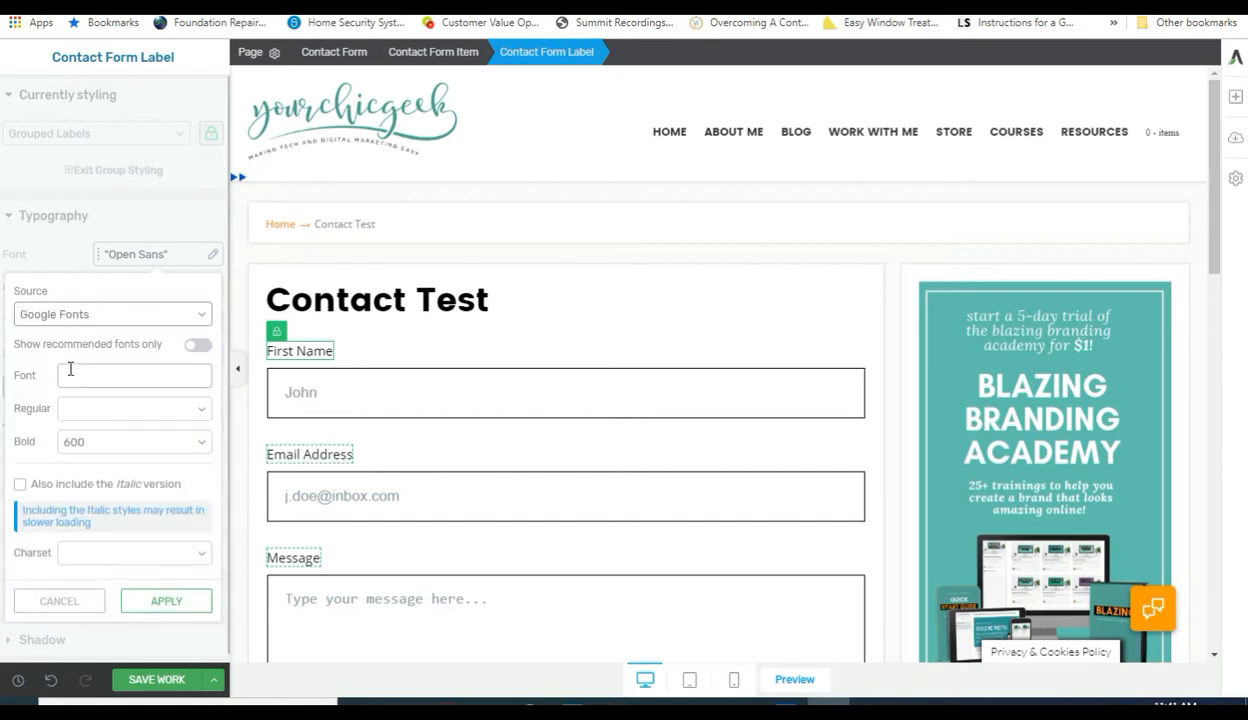
Choose Poppins from Google Fonts as the label font, keeping regular weight 400.
{"action": "left_click", "coordinate": [122, 375]}
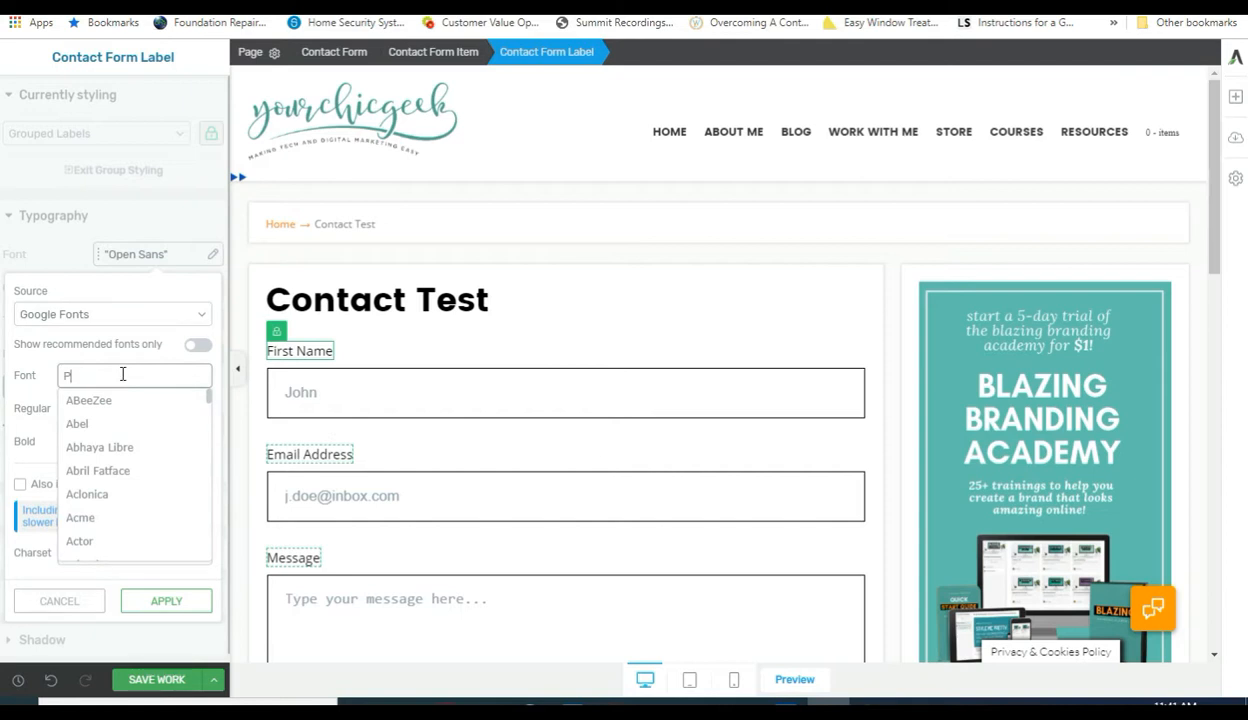
{"action": "type", "text": "oppin"}
{"action": "left_click", "coordinate": [108, 400]}
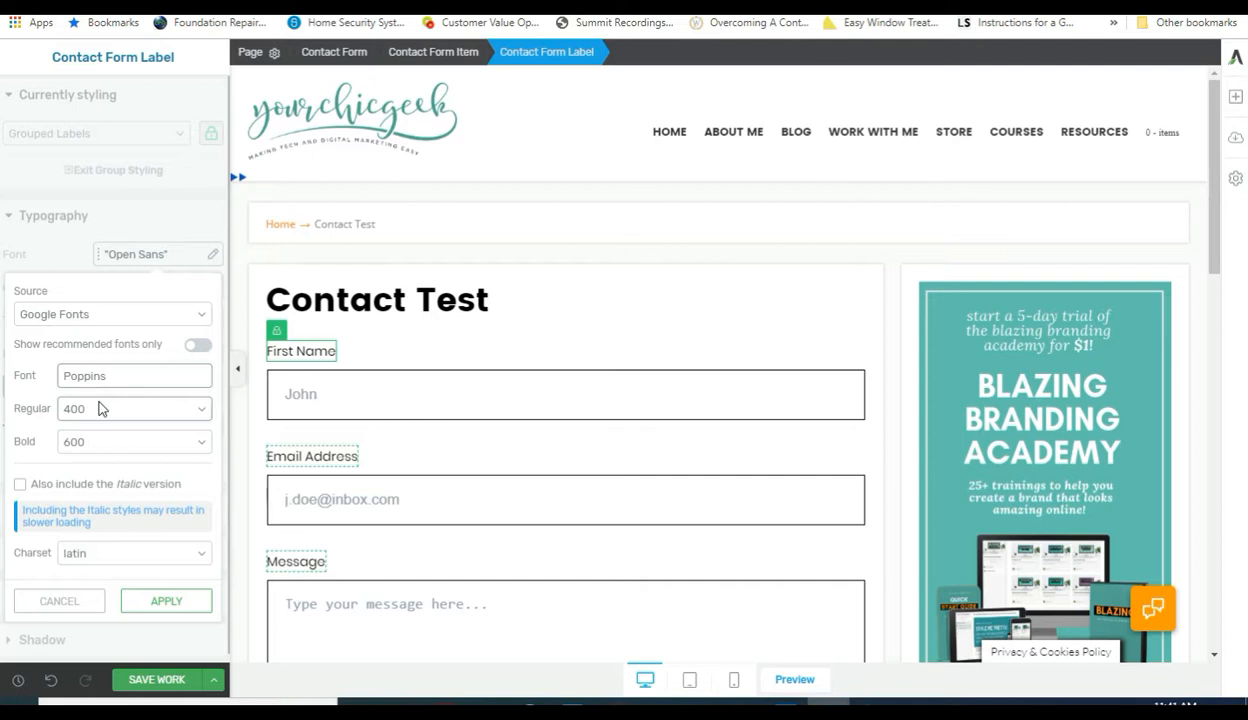
{"action": "left_click", "coordinate": [103, 410]}
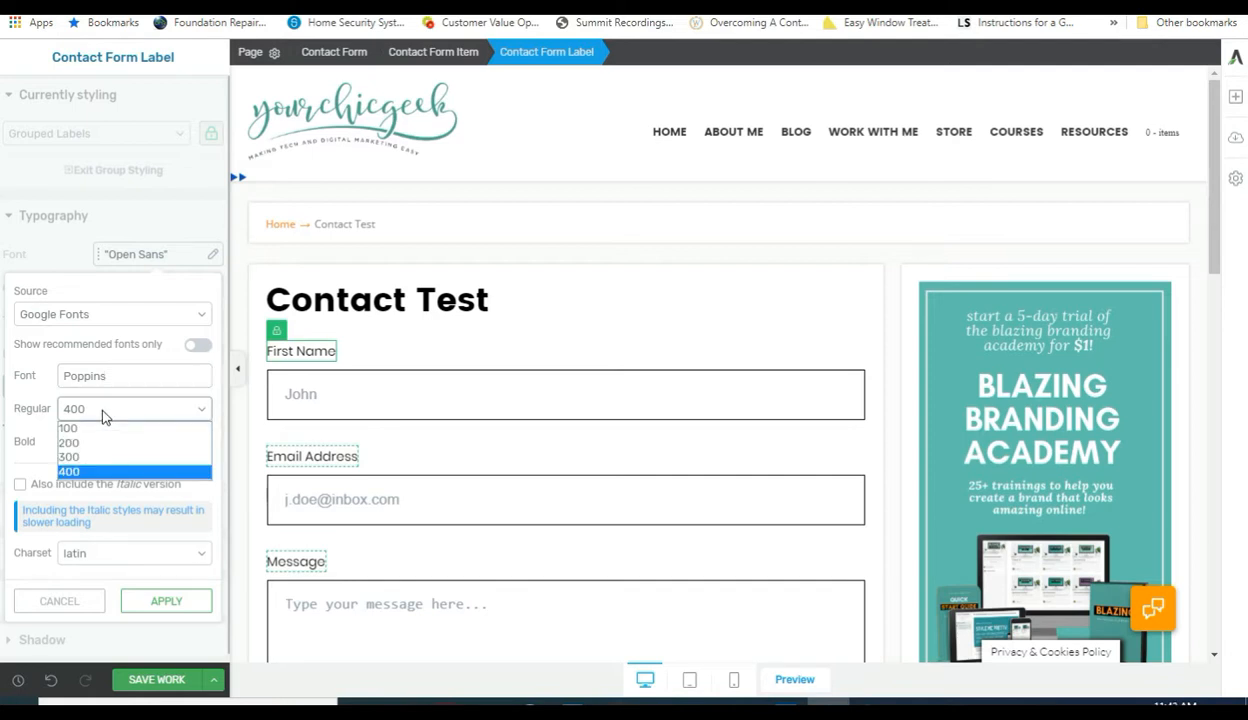
{"action": "left_click", "coordinate": [103, 415]}
{"action": "left_click", "coordinate": [130, 421]}
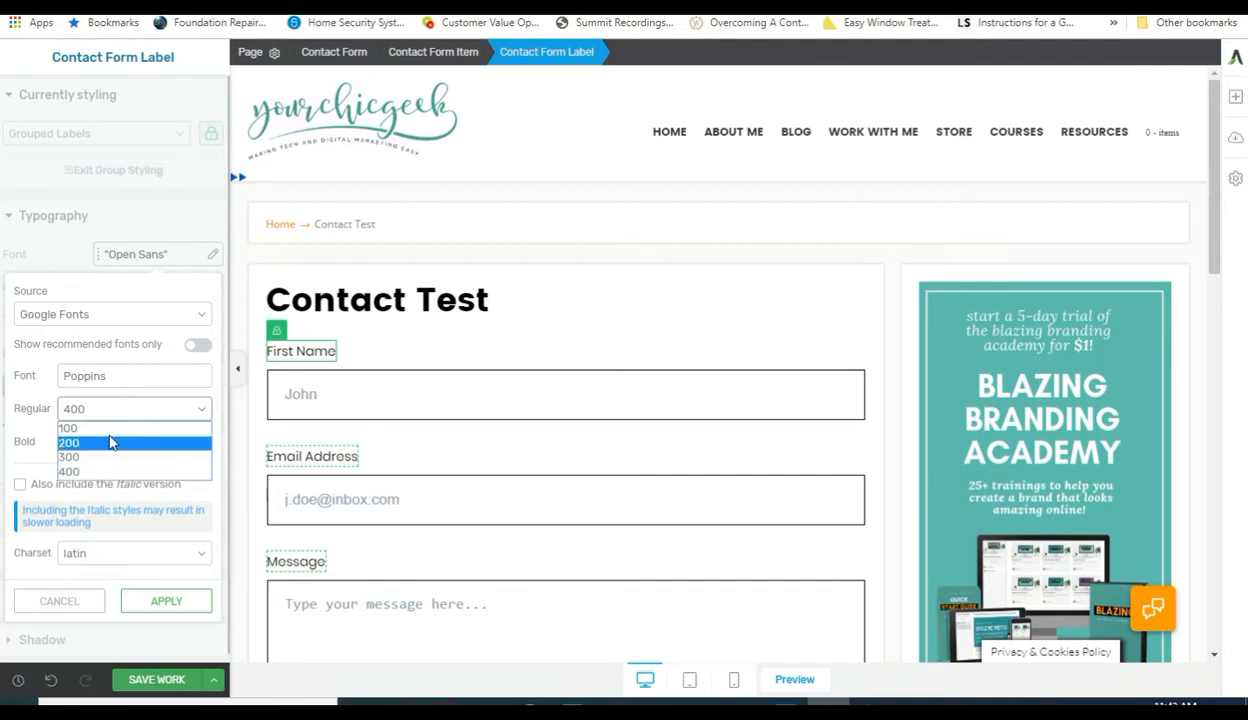
{"action": "left_click", "coordinate": [95, 466]}
{"action": "left_click", "coordinate": [89, 445]}
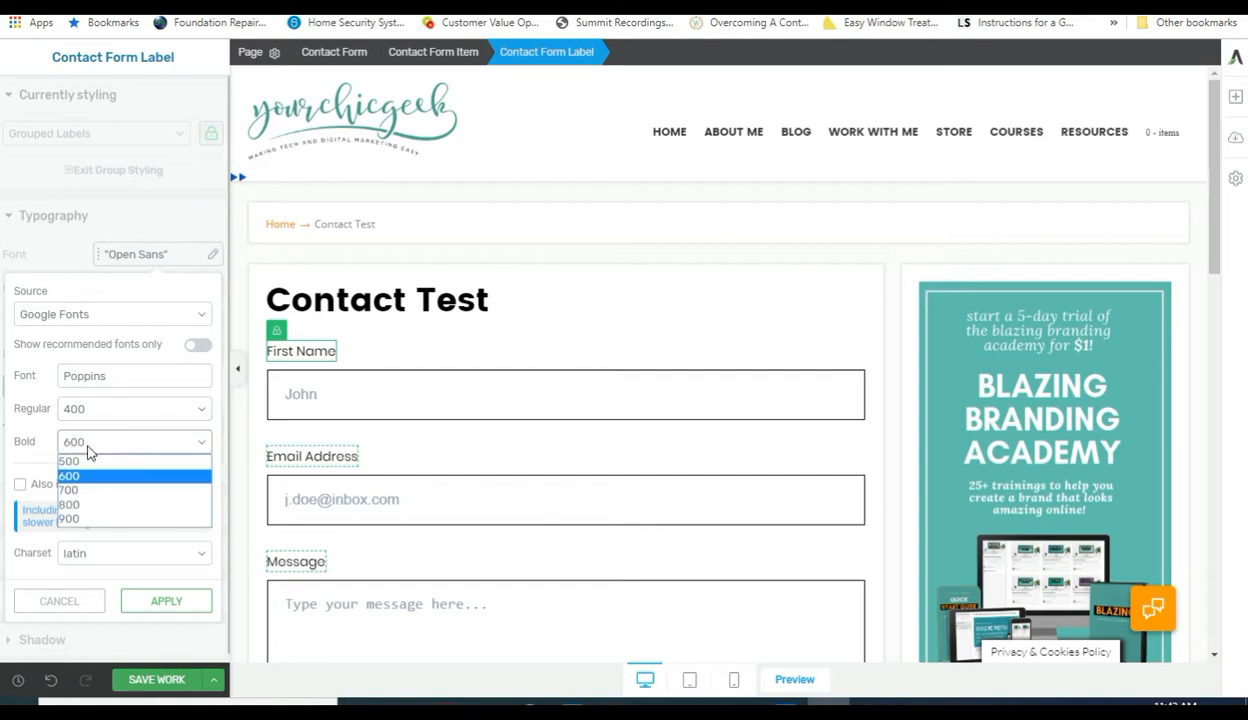
{"action": "left_click", "coordinate": [88, 518]}
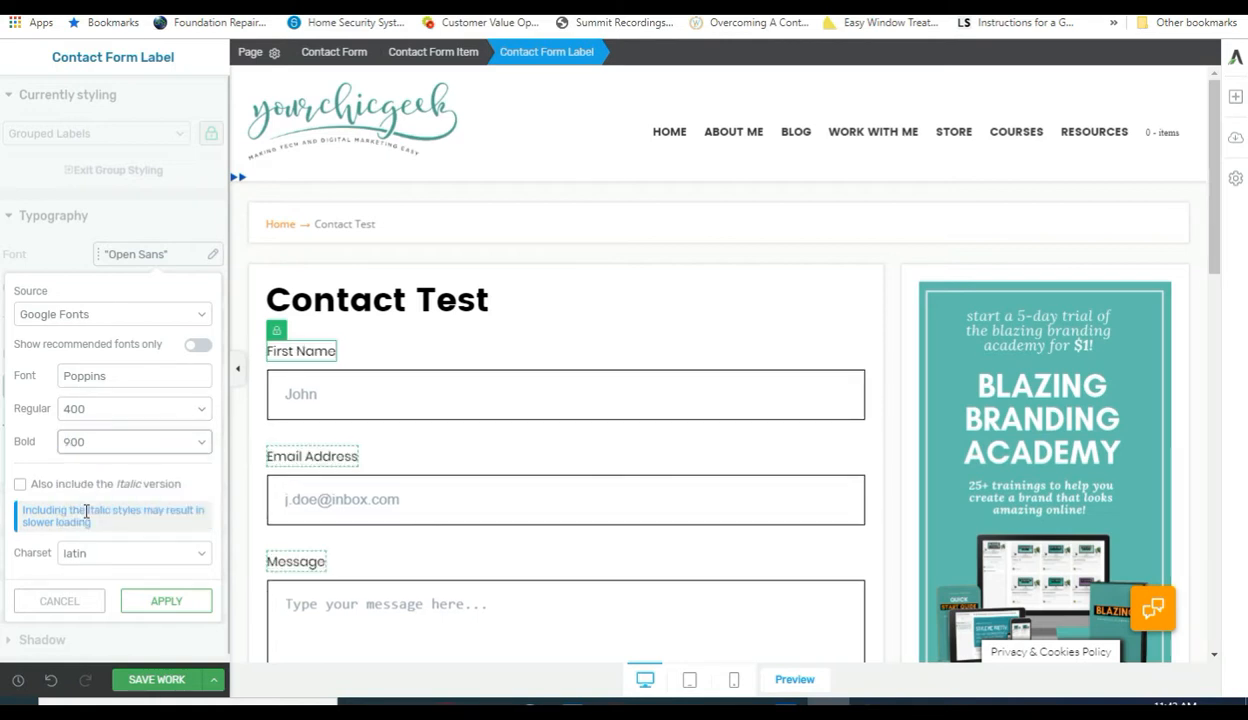
{"action": "left_click", "coordinate": [92, 441]}
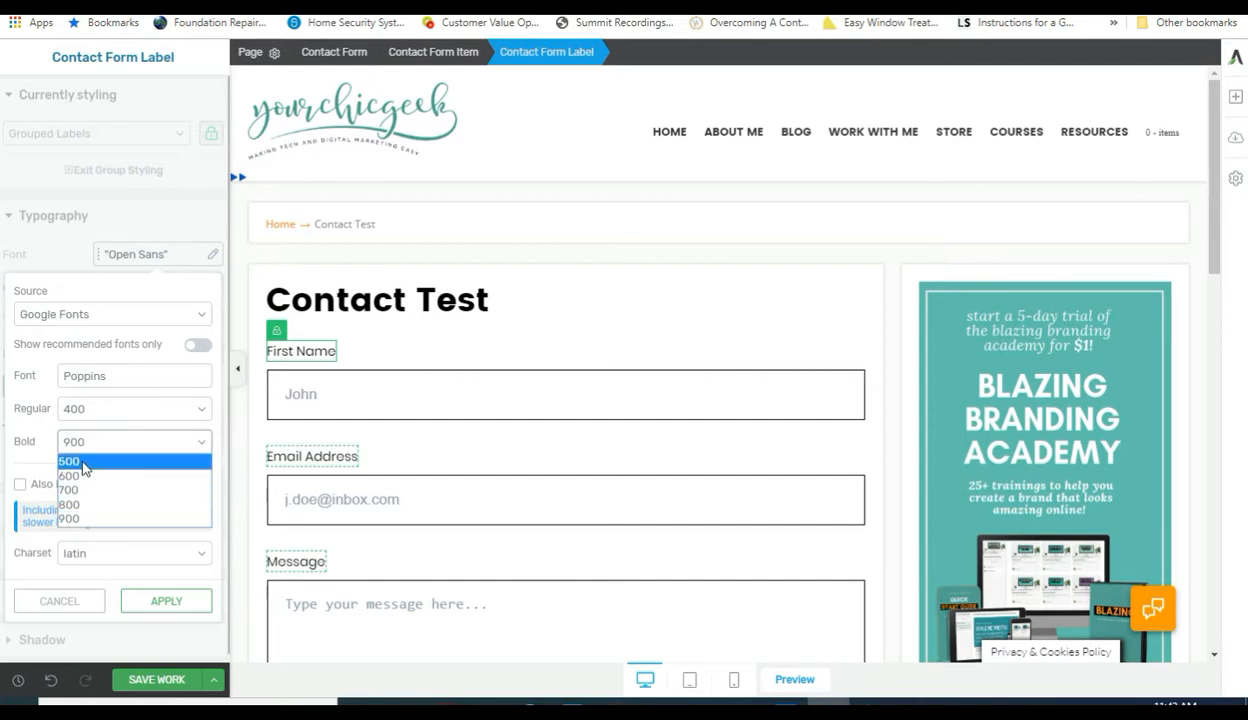
{"action": "left_click", "coordinate": [114, 437]}
Set Poppins weights to regular 400 and bold 700 and apply it to the labels.
{"action": "left_click", "coordinate": [121, 407]}
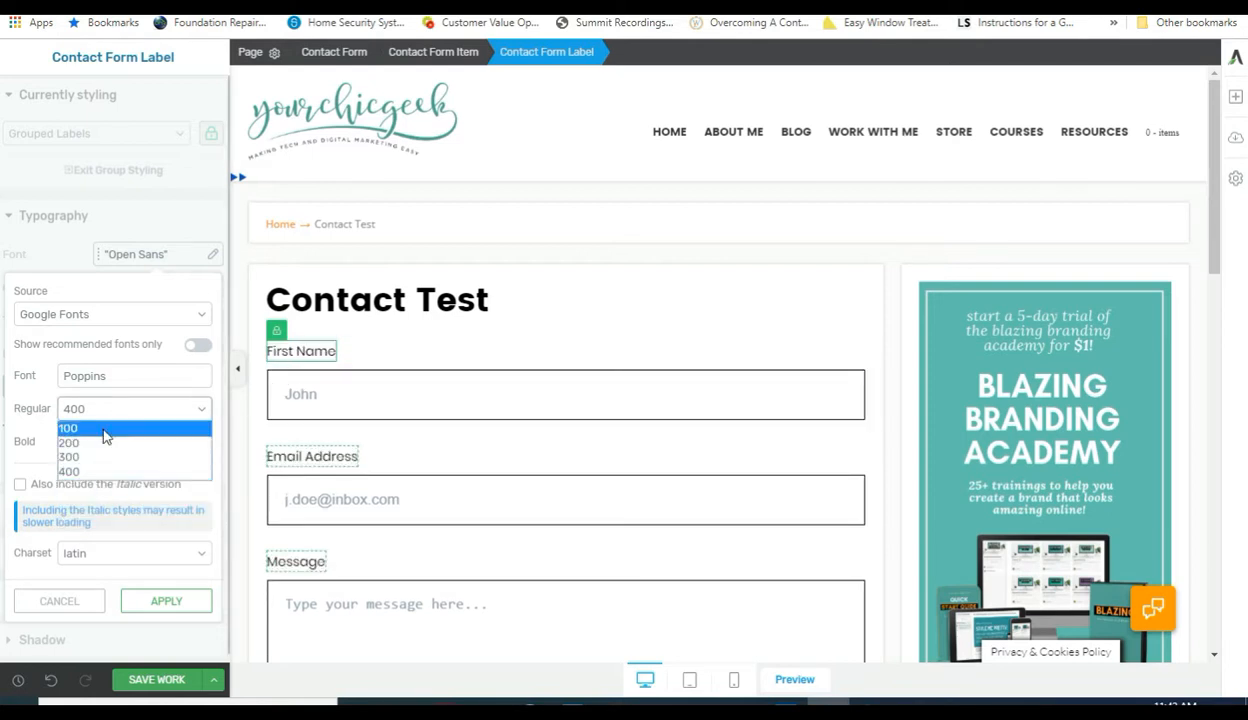
{"action": "left_click", "coordinate": [100, 442]}
{"action": "left_click", "coordinate": [110, 408]}
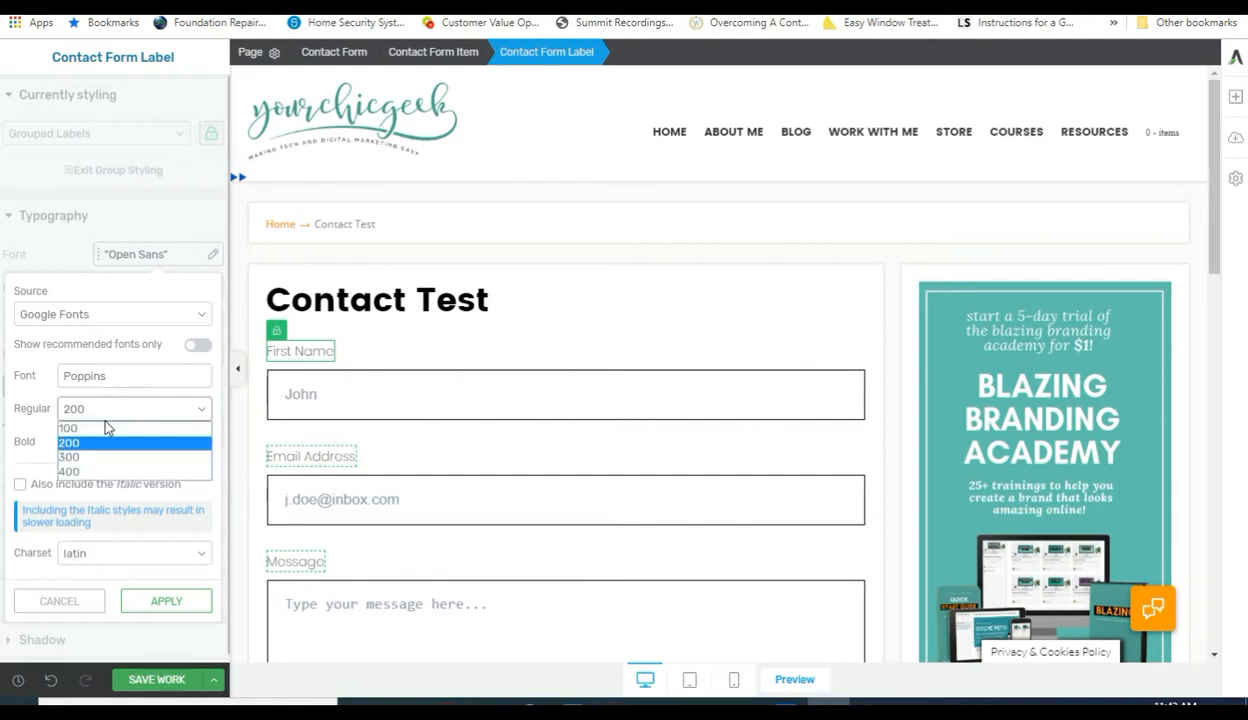
{"action": "left_click", "coordinate": [100, 471]}
{"action": "left_click", "coordinate": [128, 441]}
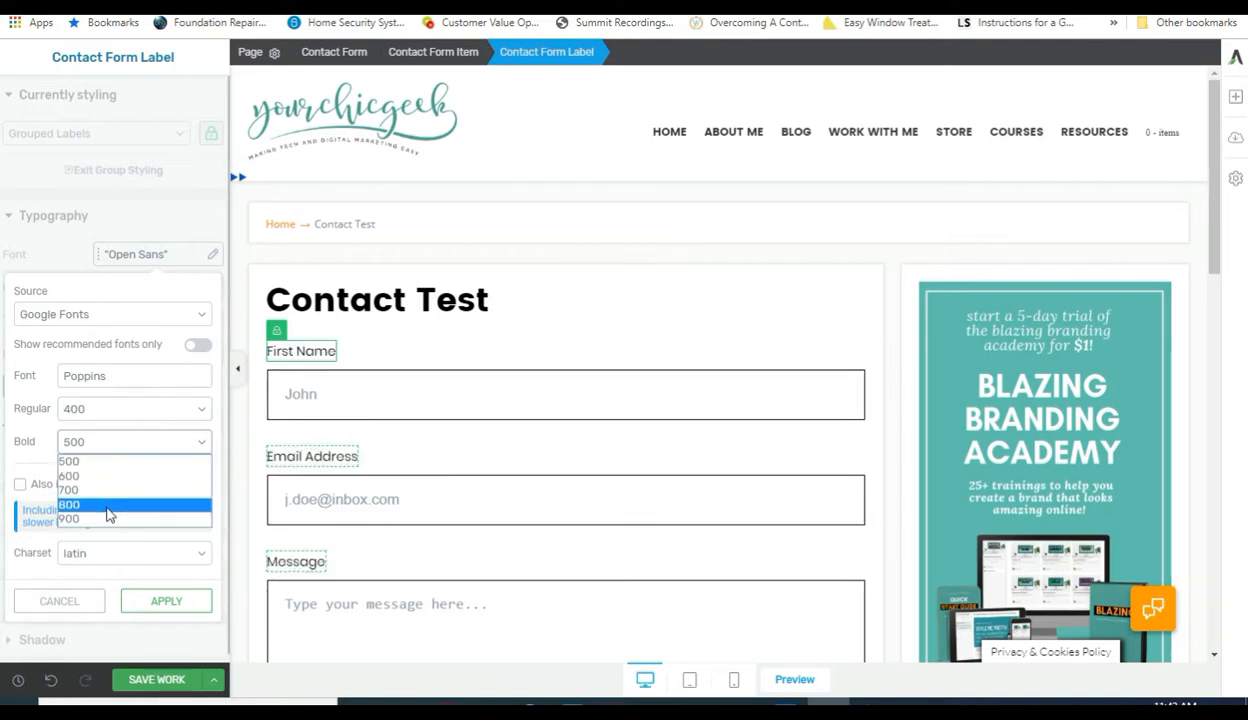
{"action": "left_click", "coordinate": [95, 489]}
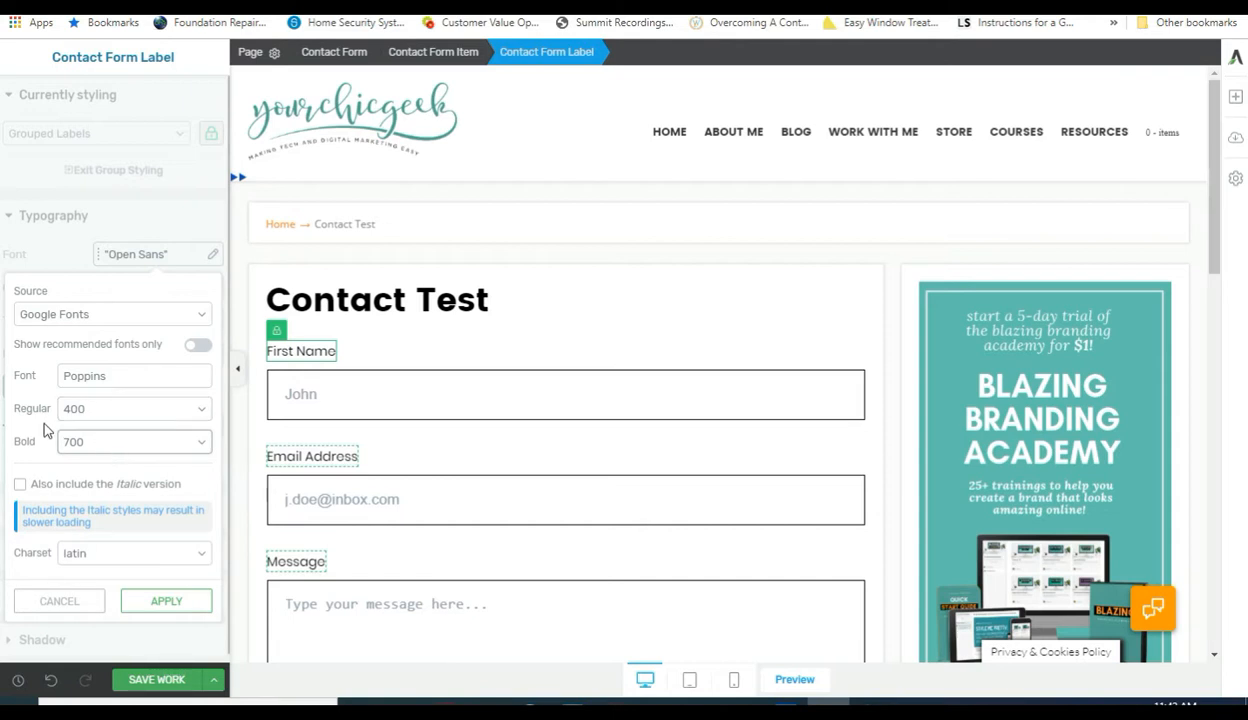
{"action": "left_click", "coordinate": [89, 440]}
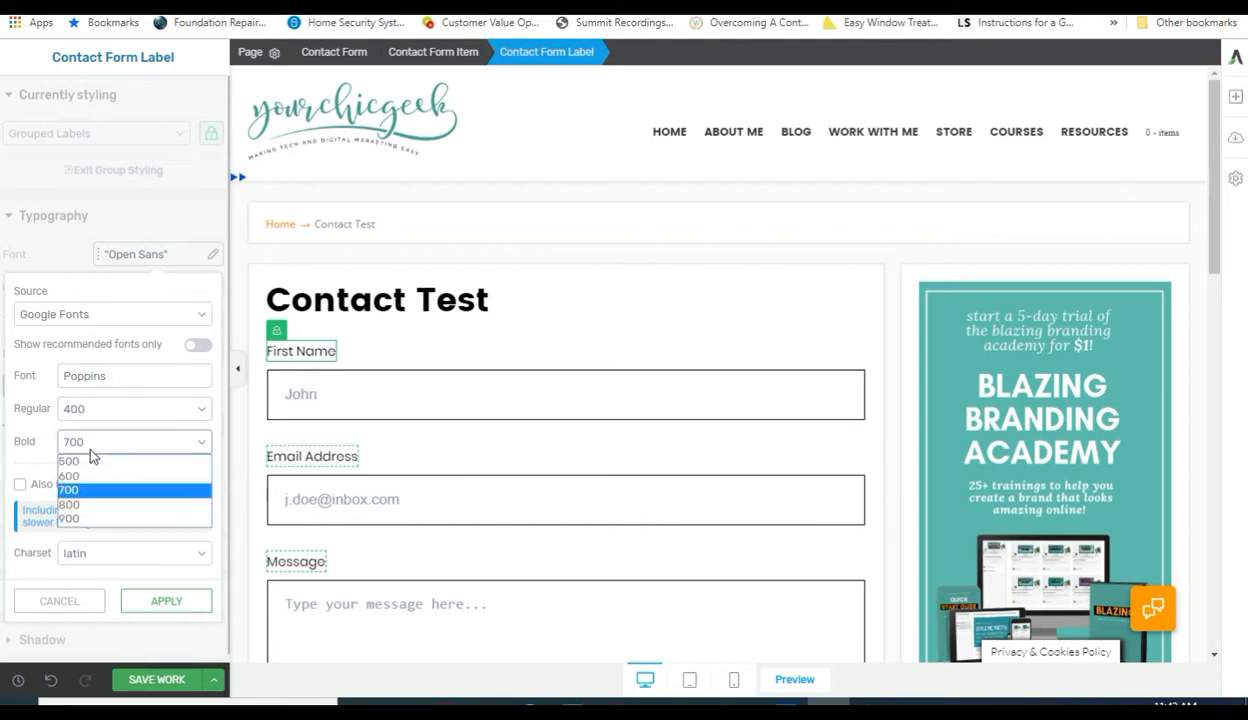
{"action": "left_click", "coordinate": [91, 448]}
{"action": "left_click", "coordinate": [160, 598]}
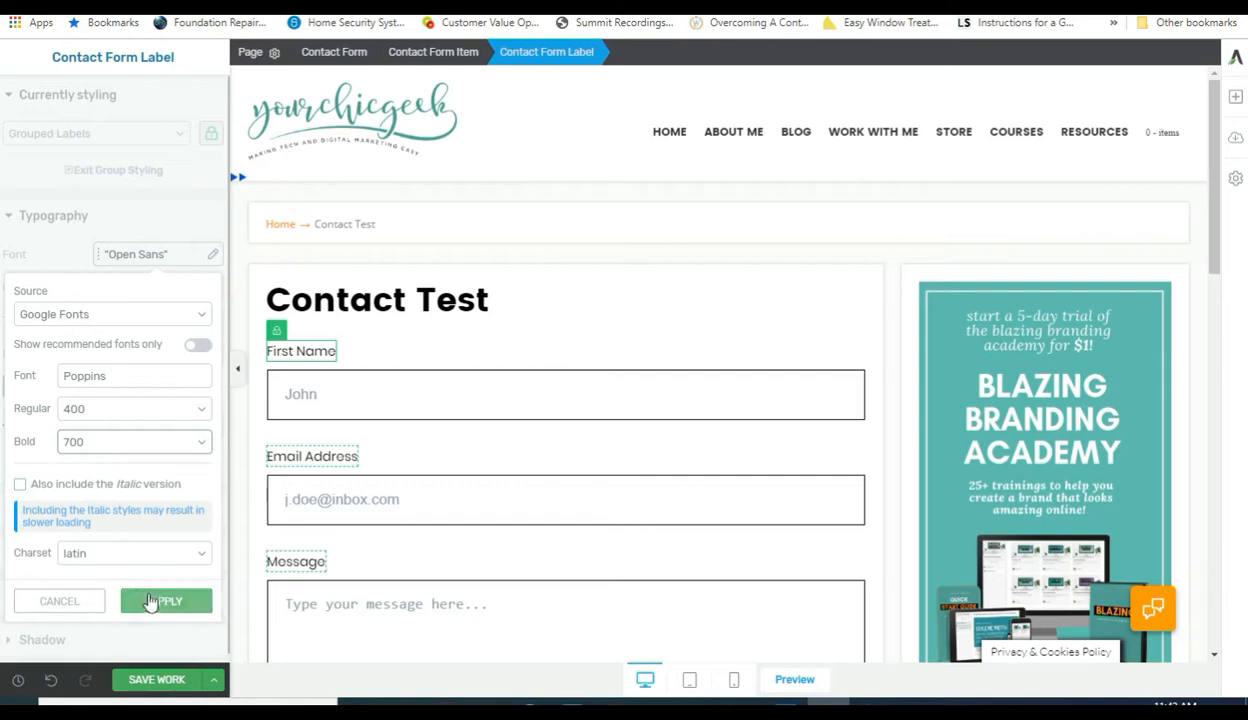
{"action": "left_click", "coordinate": [167, 599]}
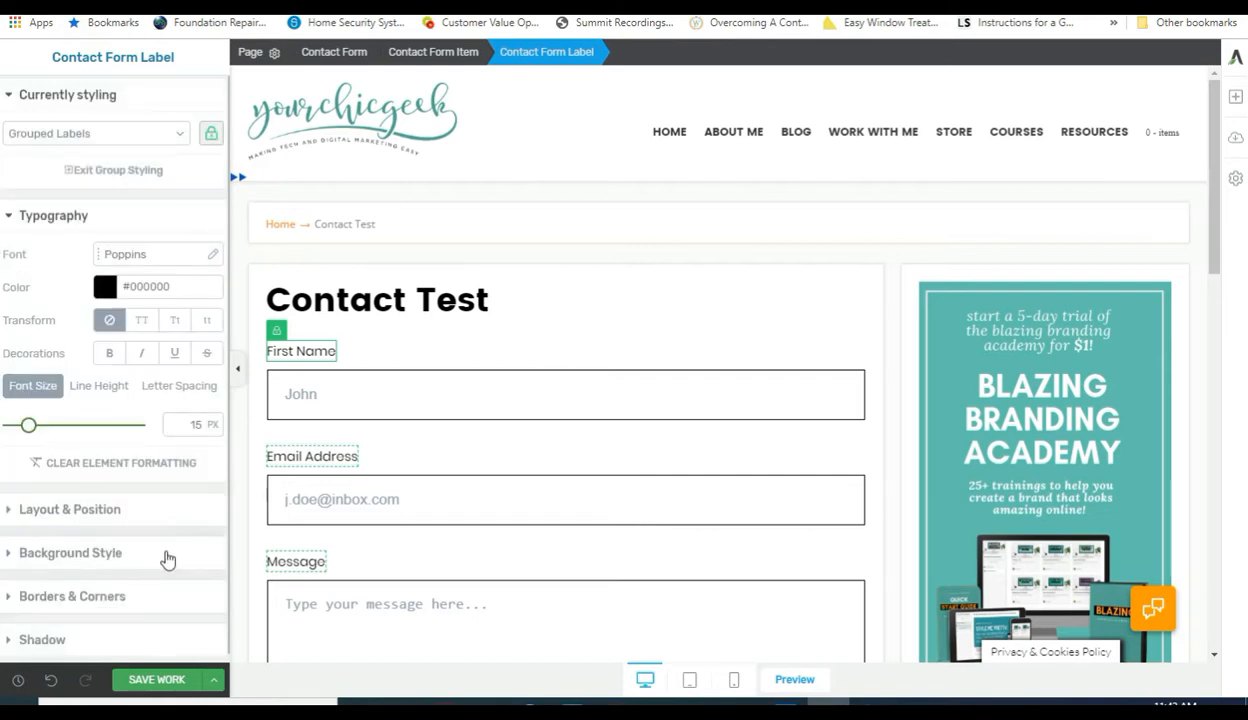
Turn on bold for the grouped Poppins form labels and scroll to check the form.
{"action": "left_click", "coordinate": [110, 357]}
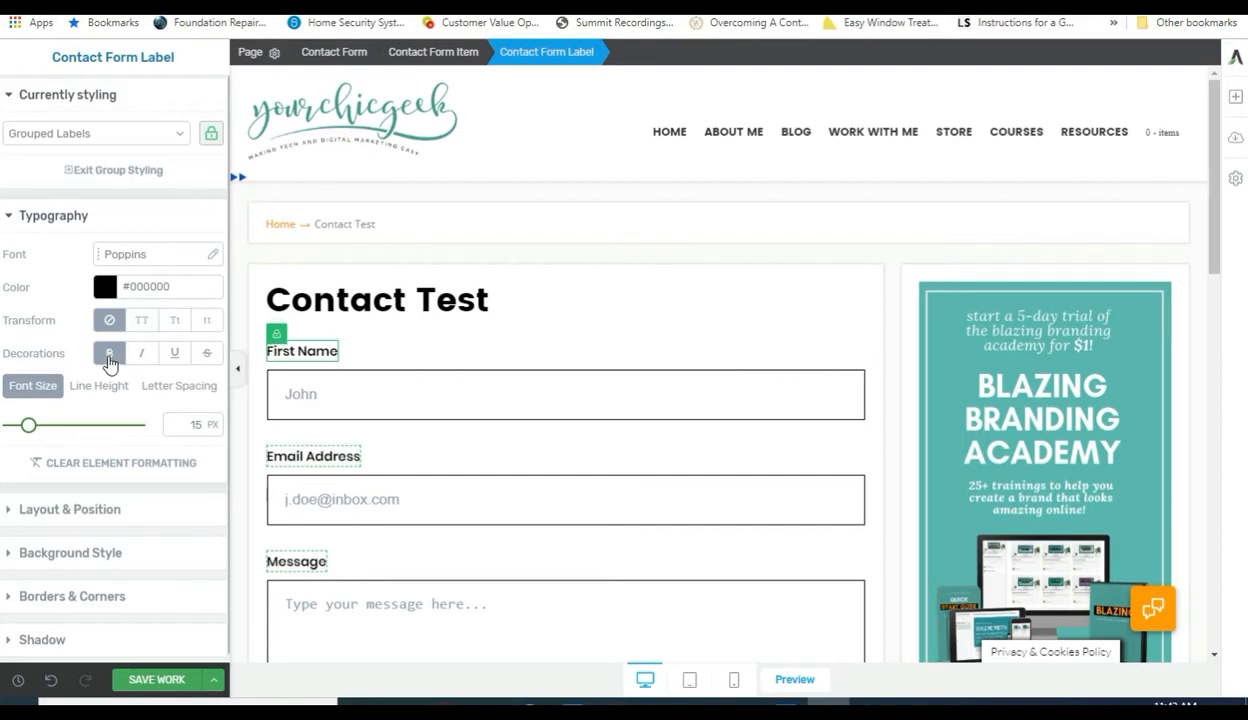
{"action": "scroll", "coordinate": [345, 455], "scroll_direction": "down", "scroll_amount": 3}
{"action": "scroll", "coordinate": [331, 458], "scroll_direction": "up", "scroll_amount": 2}
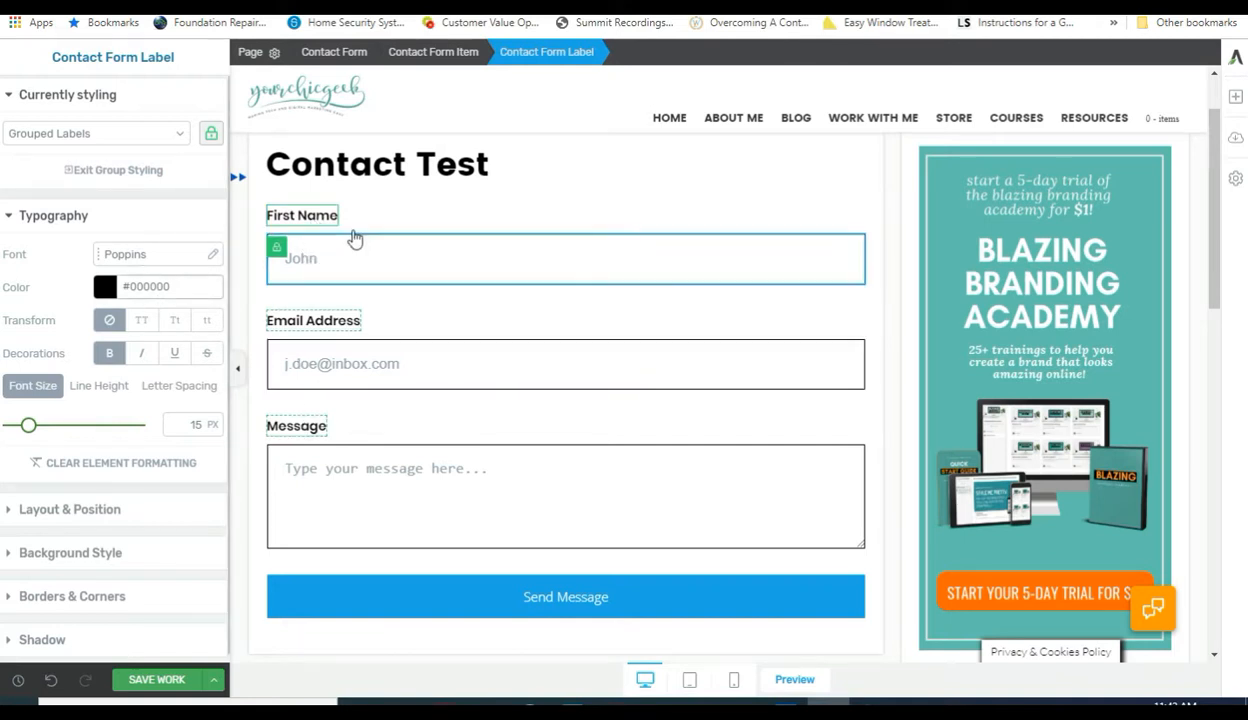
Save teal #50a192 as a favourite colour and apply it to the form labels.
{"action": "left_click", "coordinate": [105, 288]}
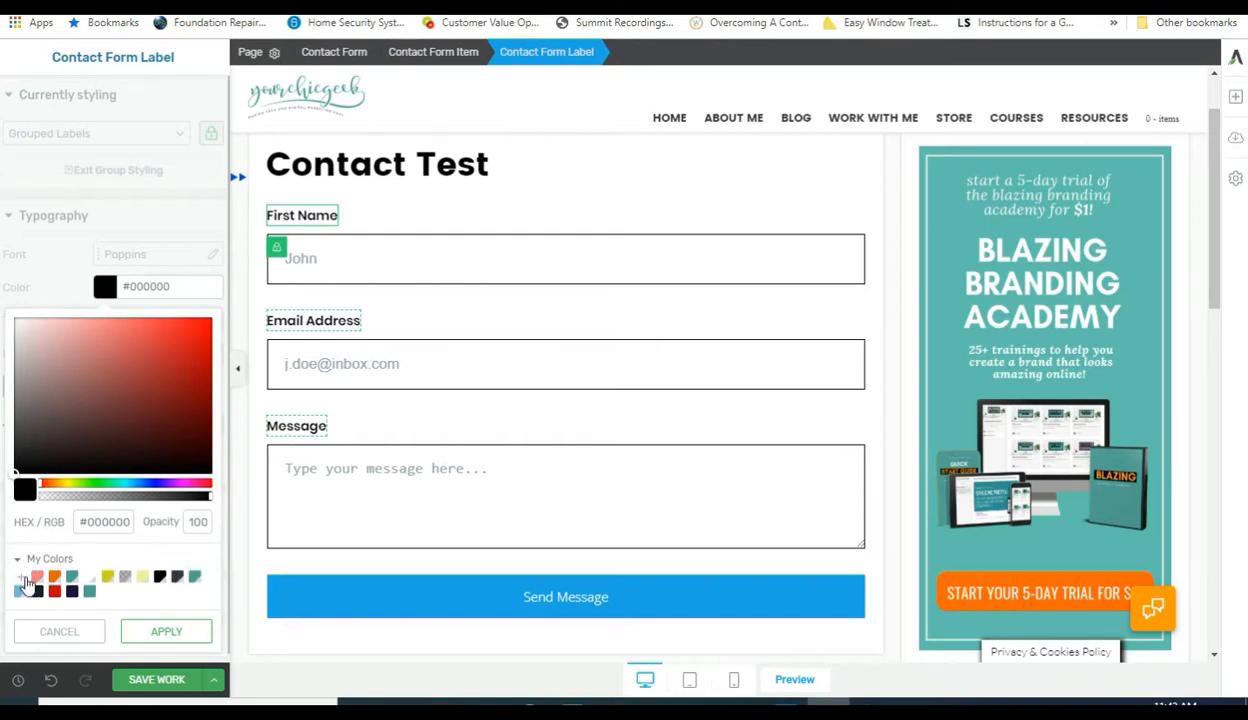
{"action": "left_click", "coordinate": [27, 583]}
{"action": "left_click_drag", "start_coordinate": [80, 522], "coordinate": [150, 527]}
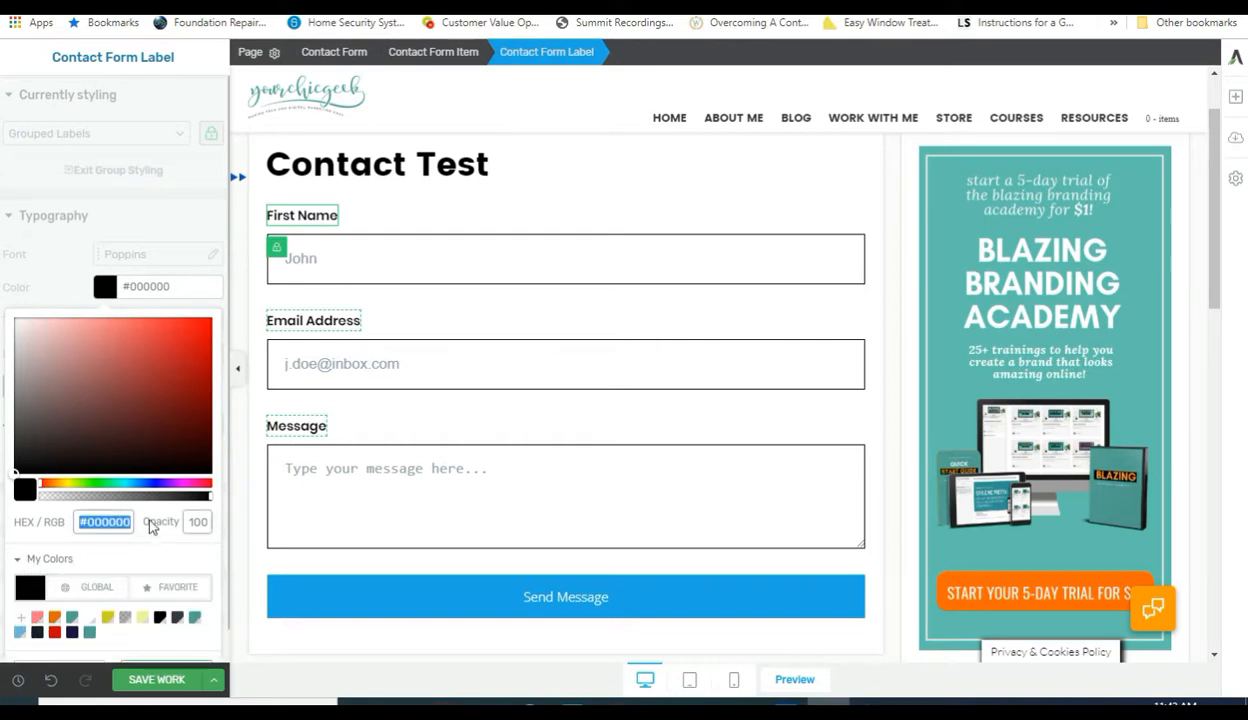
{"action": "type", "text": "#50a9"}
{"action": "key", "text": "BackSpace"}
{"action": "type", "text": "192"}
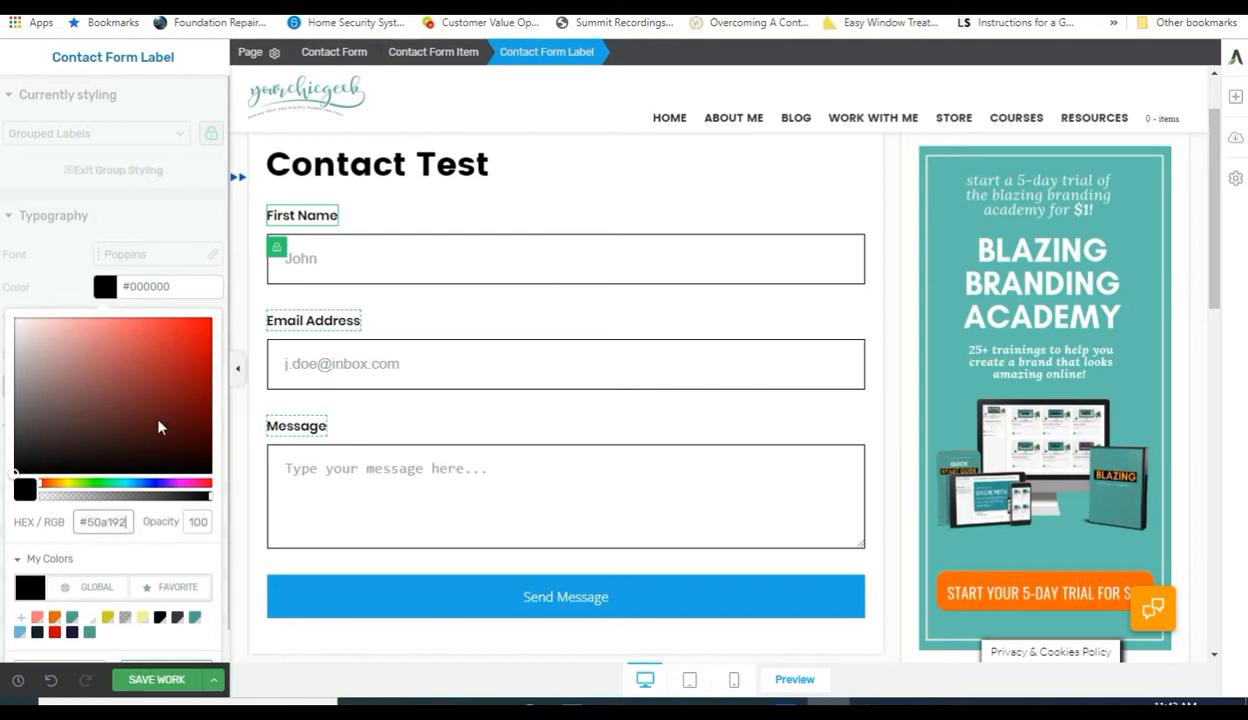
{"action": "scroll", "coordinate": [163, 582], "scroll_direction": "down", "scroll_amount": 1}
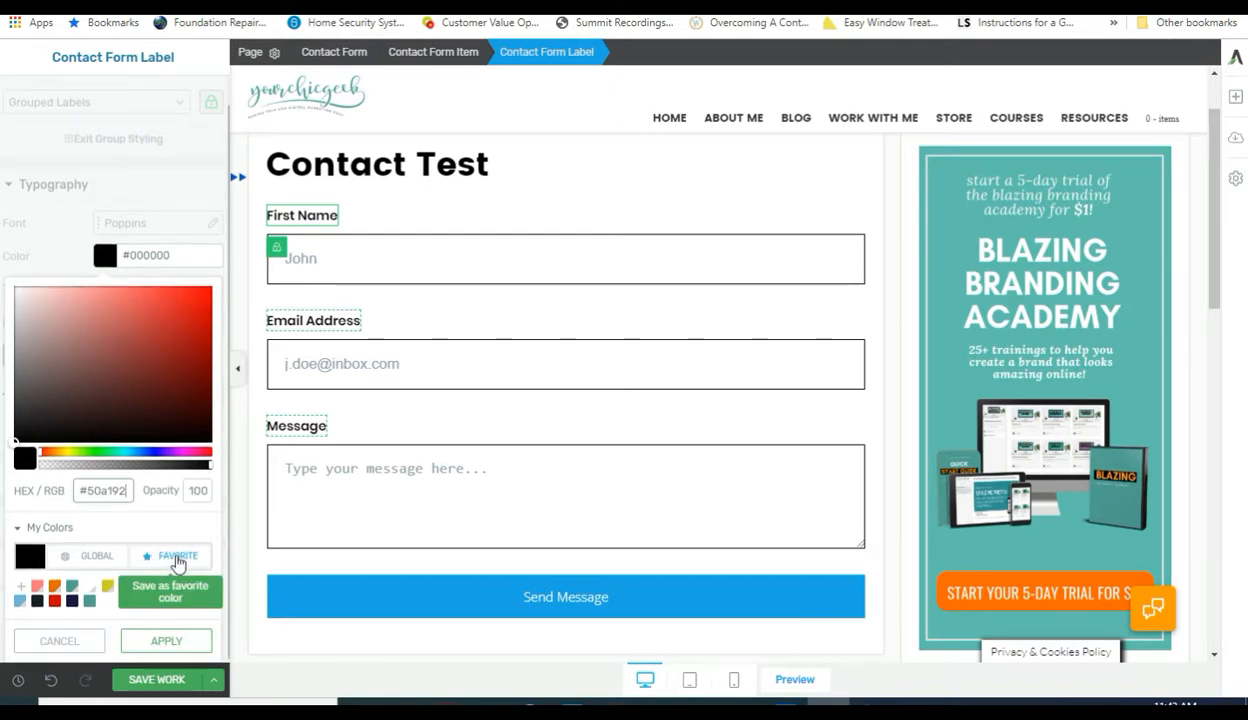
{"action": "left_click", "coordinate": [178, 563]}
{"action": "left_click", "coordinate": [170, 630]}
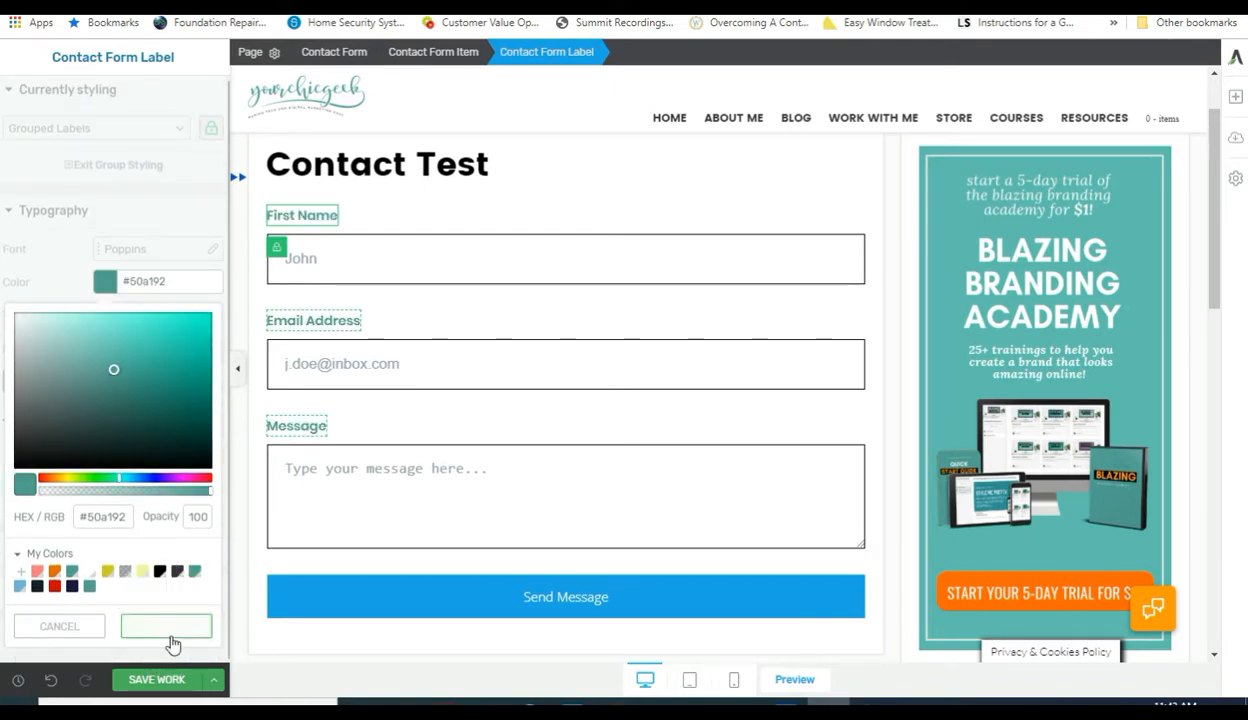
Reselect the First Name label and change the label colour to Mirage #172029.
{"action": "left_click", "coordinate": [363, 263]}
{"action": "scroll", "coordinate": [495, 410], "scroll_direction": "down", "scroll_amount": 3}
{"action": "scroll", "coordinate": [493, 400], "scroll_direction": "up", "scroll_amount": 4}
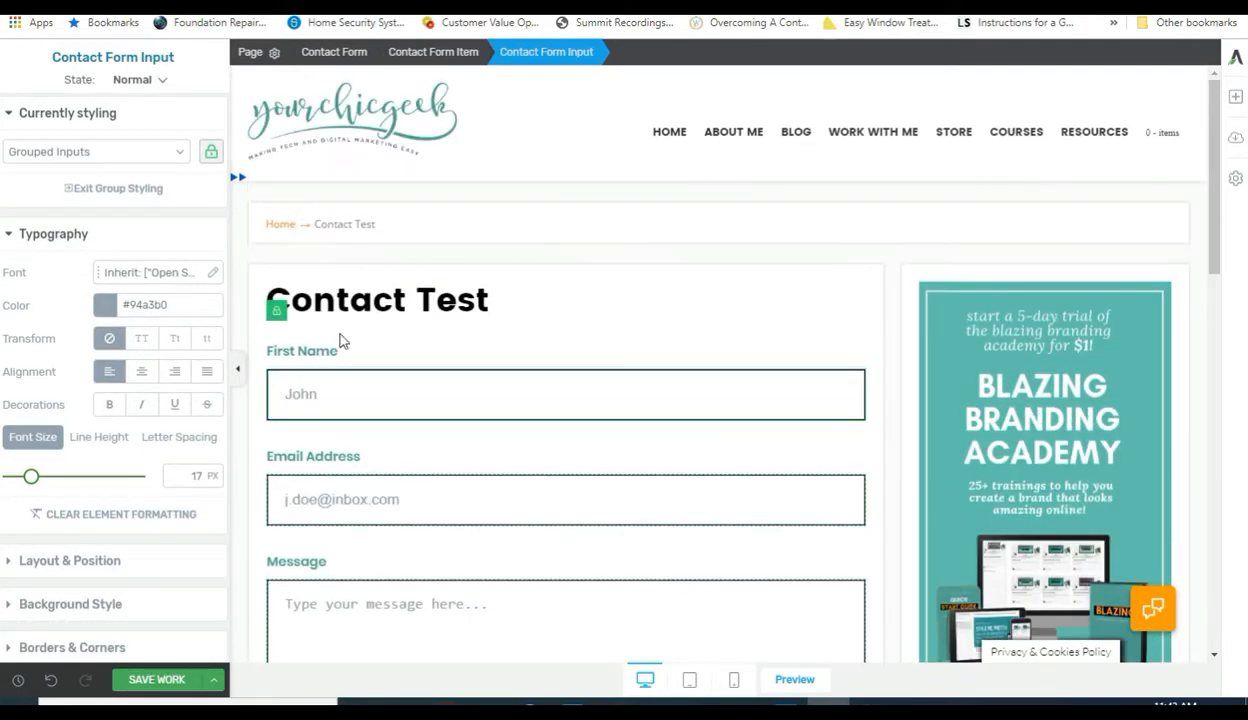
{"action": "left_click", "coordinate": [318, 356]}
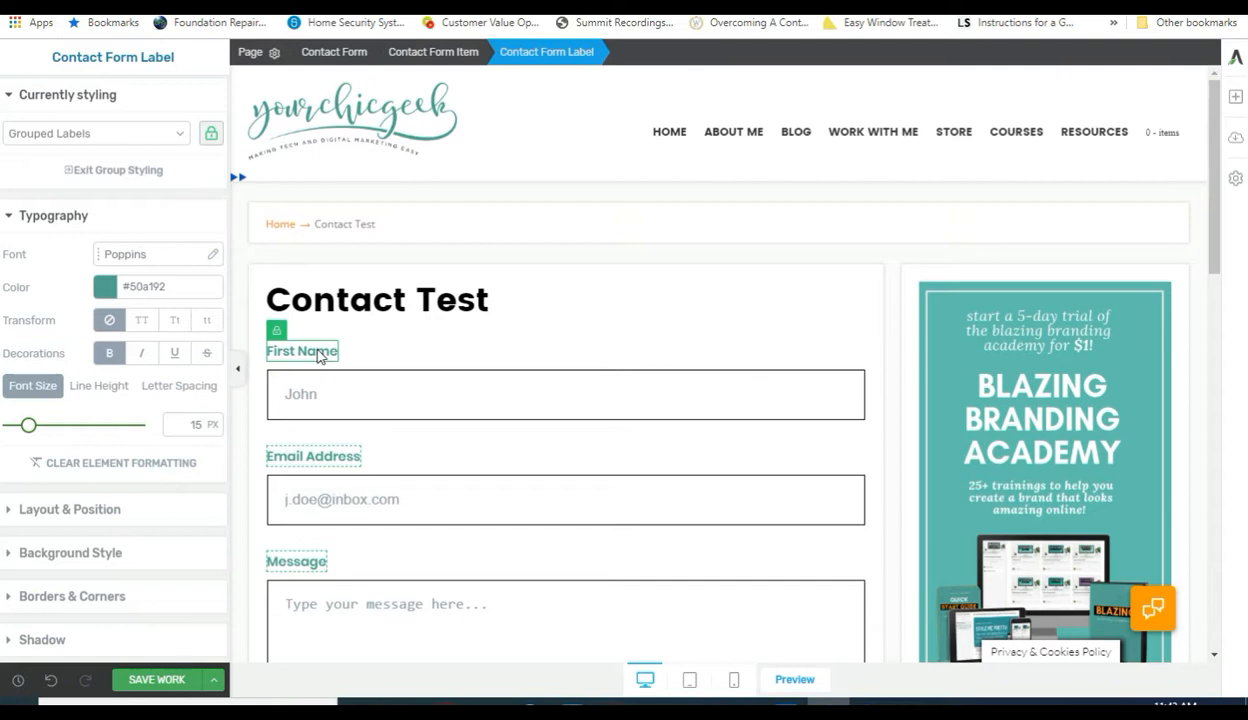
{"action": "left_click", "coordinate": [104, 286]}
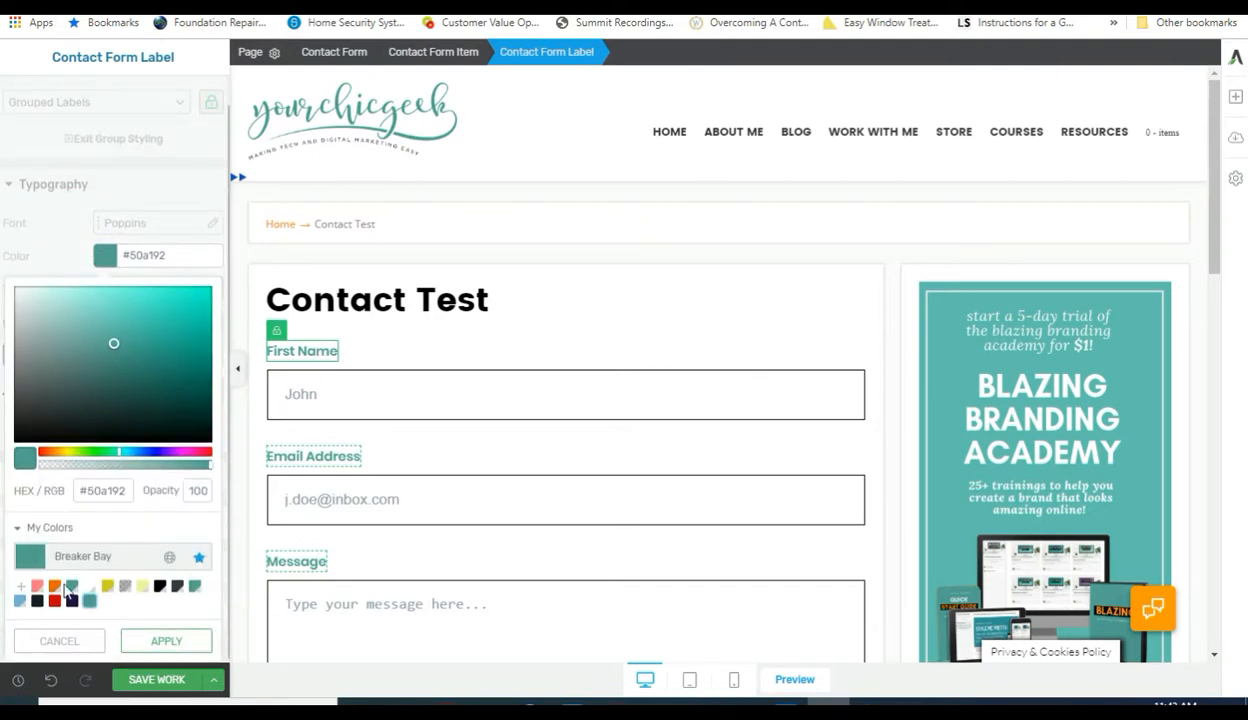
{"action": "left_click", "coordinate": [37, 600]}
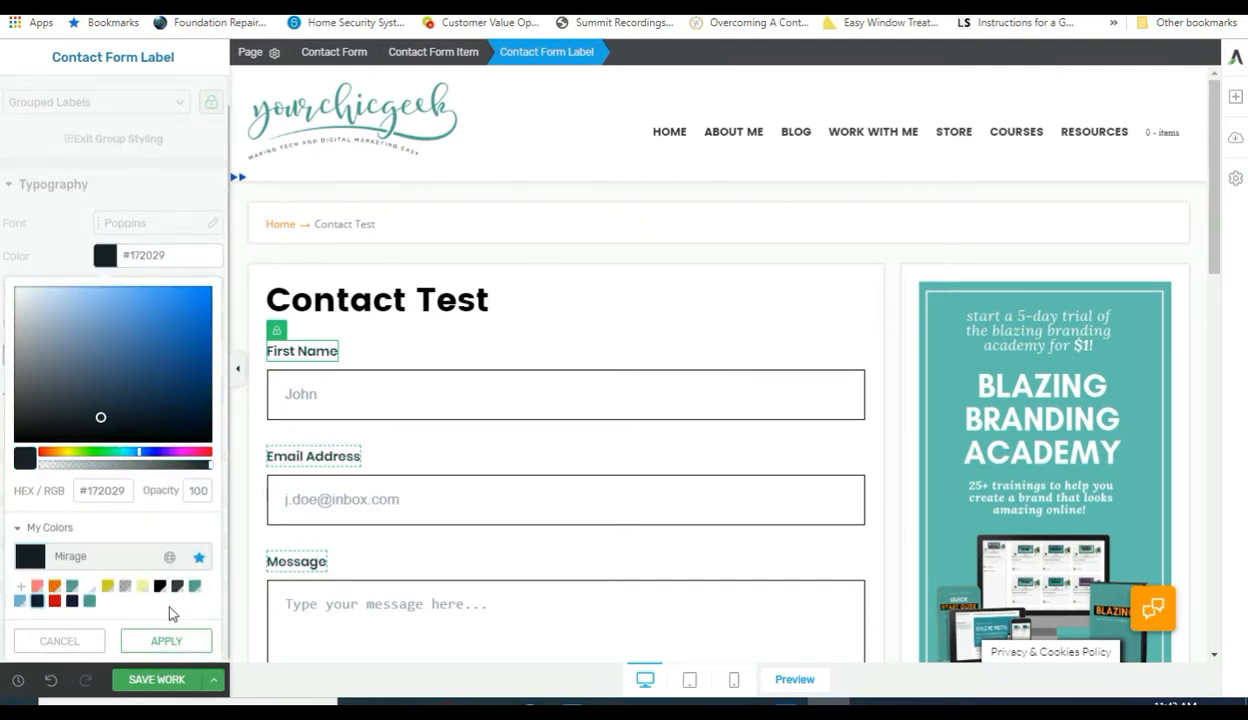
{"action": "left_click", "coordinate": [160, 640]}
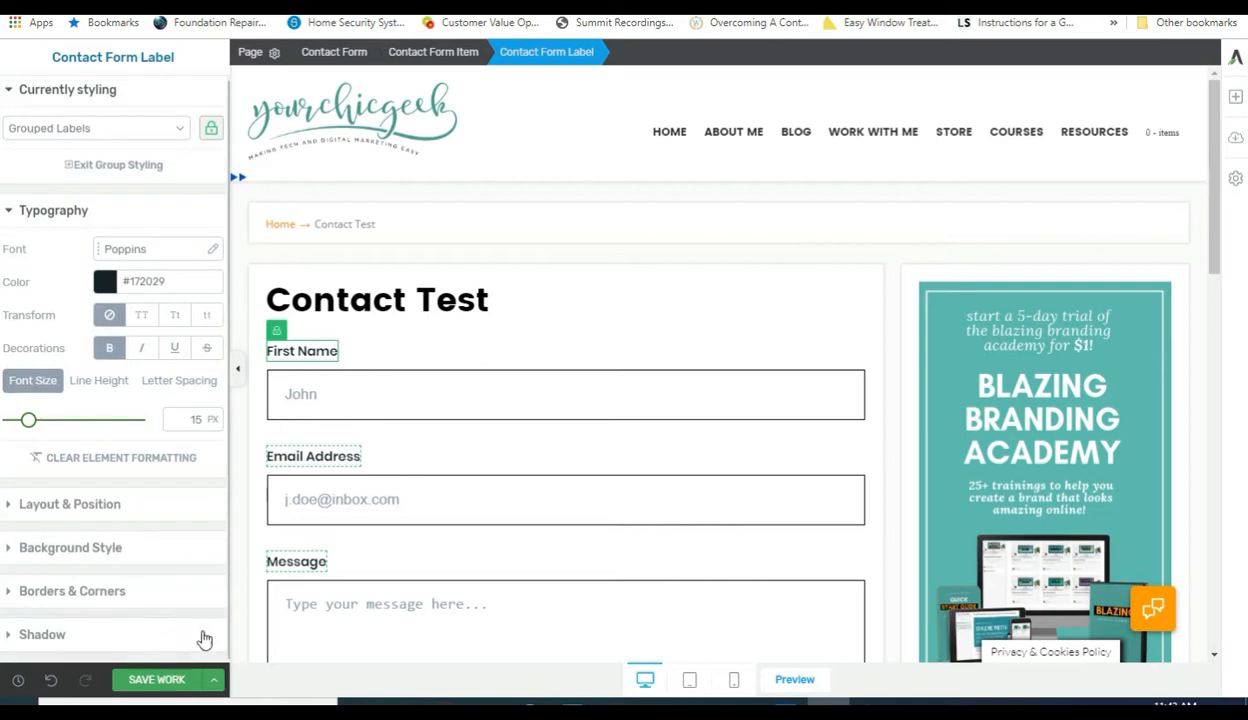
Save the page work, collapse Typography and exit group styling to the contact form settings.
{"action": "left_click", "coordinate": [160, 679]}
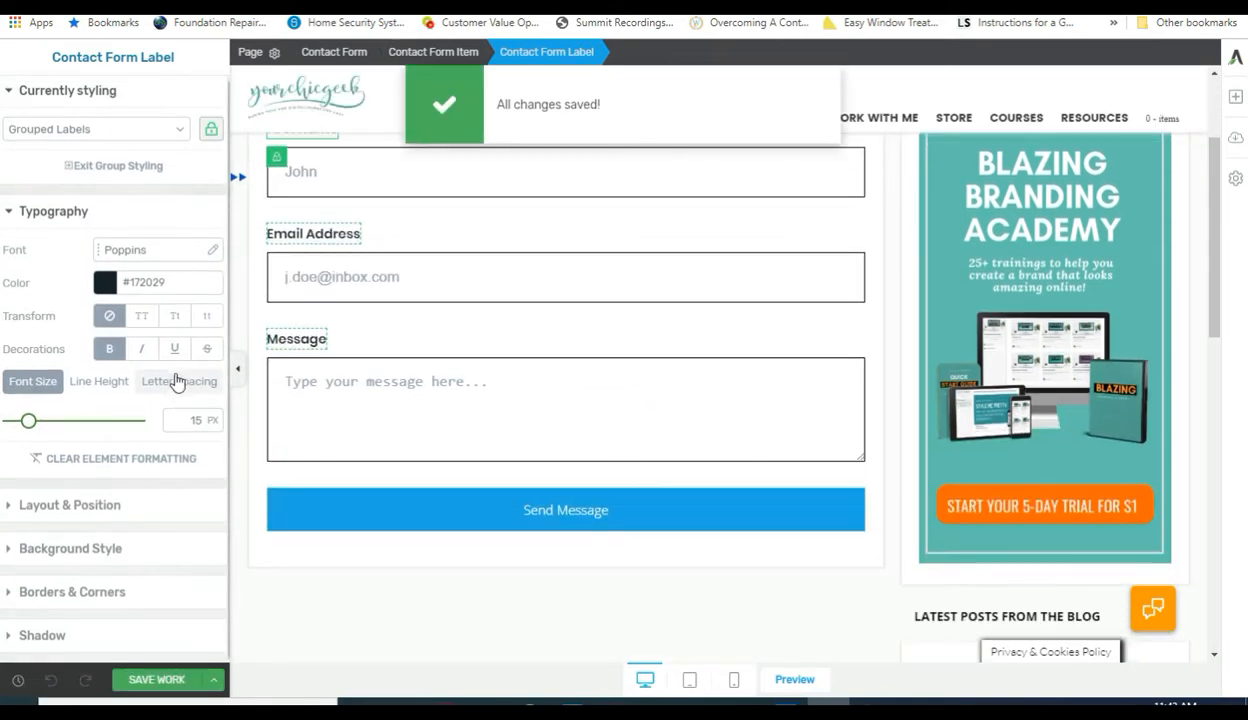
{"action": "left_click", "coordinate": [10, 220]}
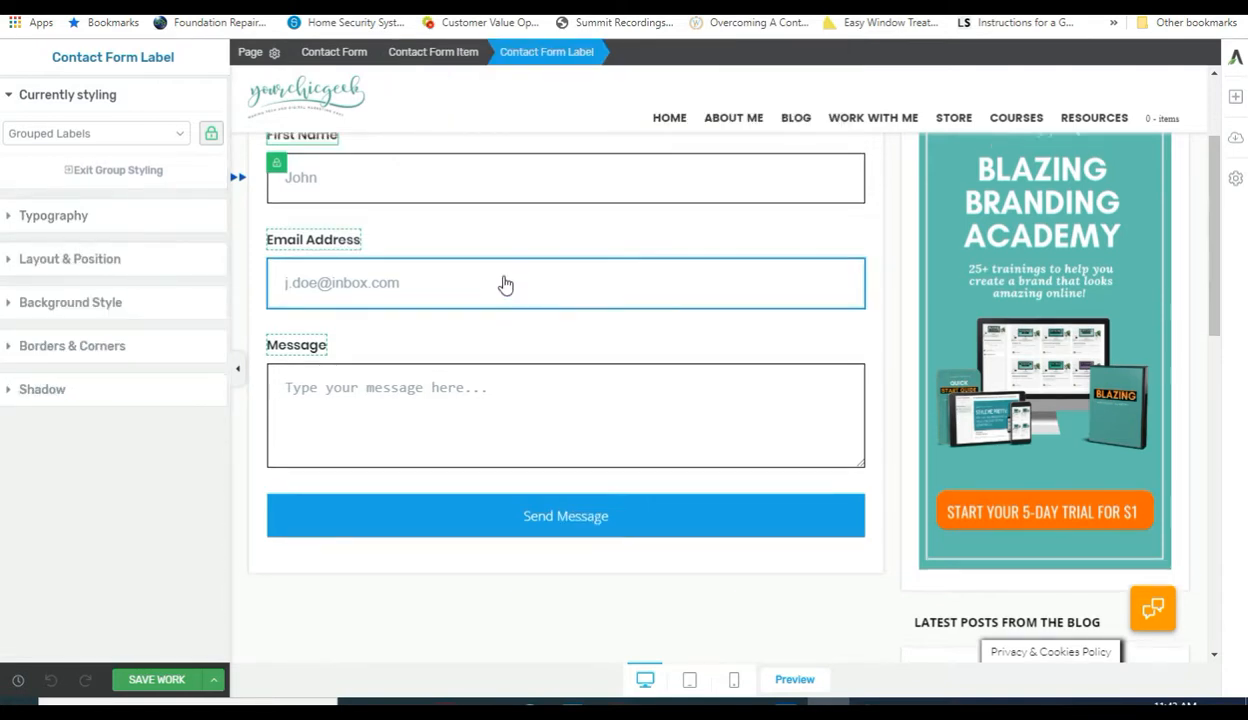
{"action": "scroll", "coordinate": [500, 283], "scroll_direction": "up", "scroll_amount": 2}
{"action": "scroll", "coordinate": [490, 285], "scroll_direction": "down", "scroll_amount": 2}
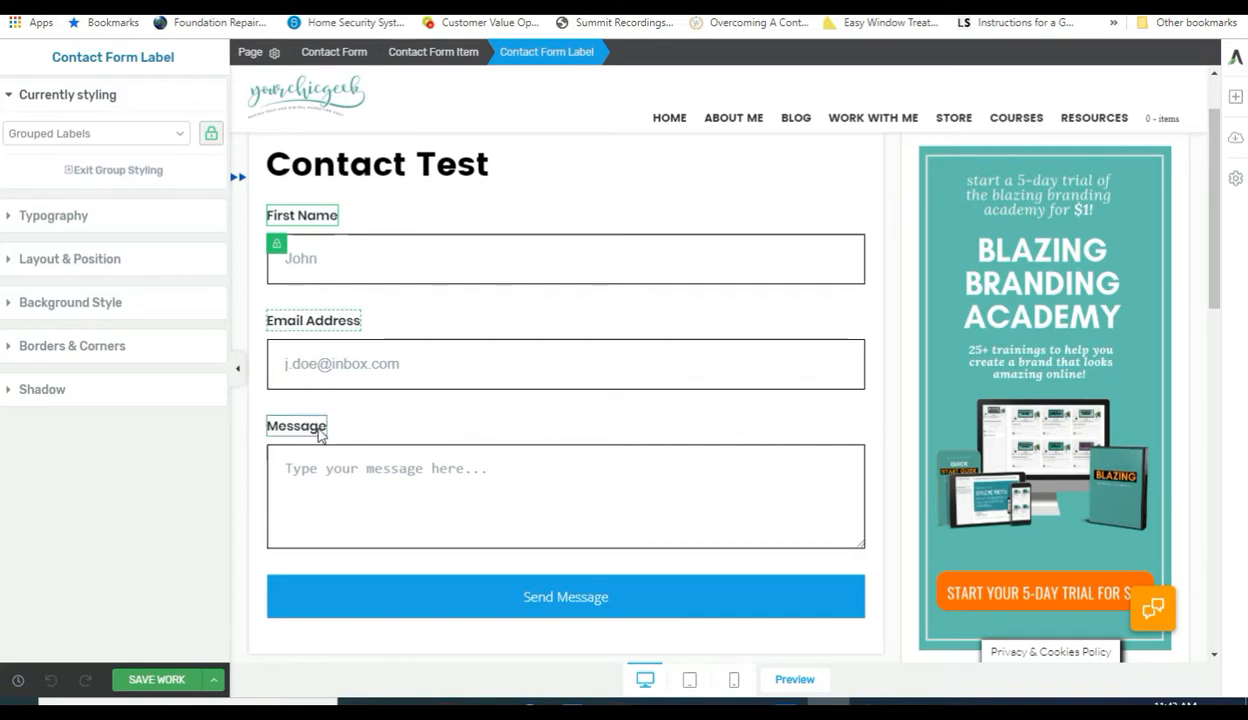
{"action": "left_click", "coordinate": [127, 171]}
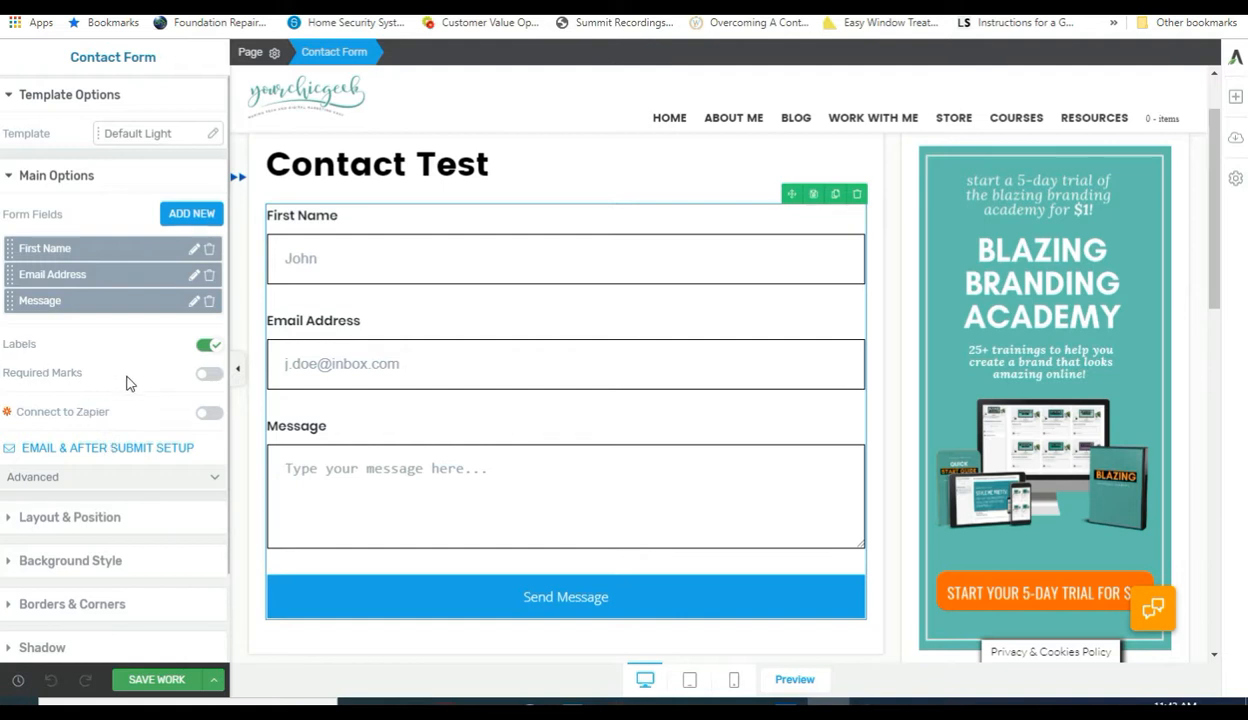
Enable Required Marks on the form and open the First Name field's edit settings.
{"action": "left_click", "coordinate": [209, 376]}
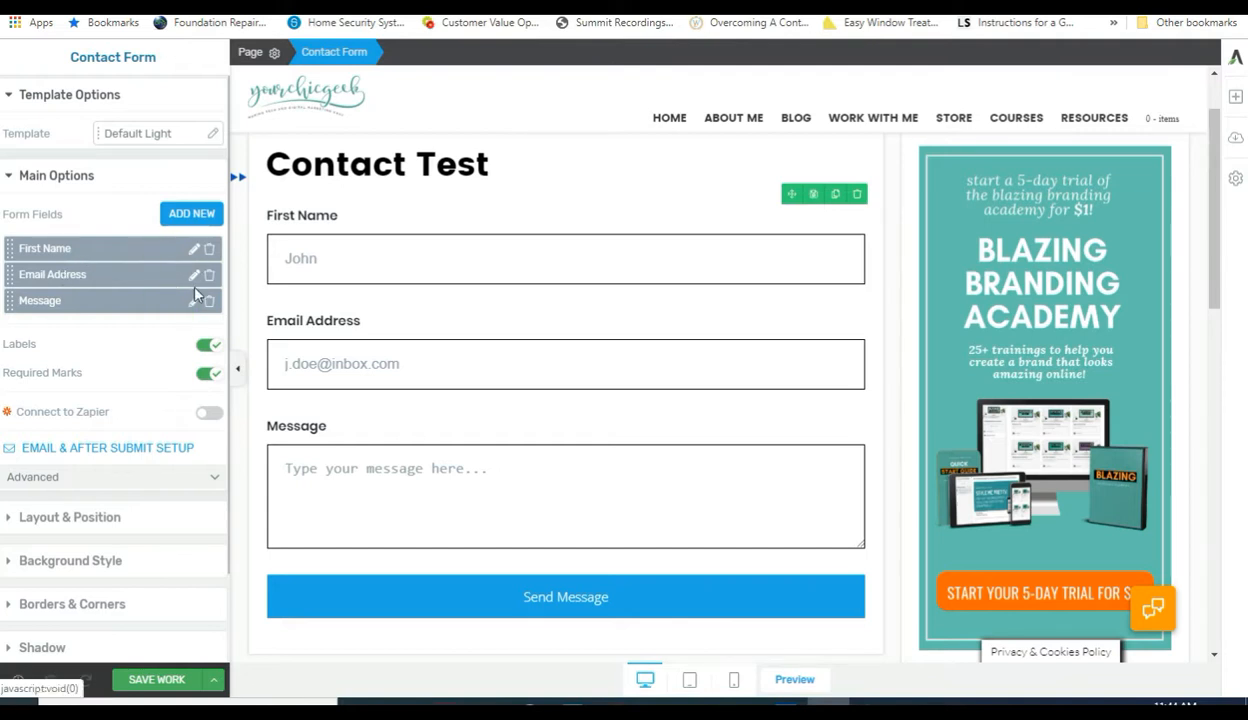
{"action": "left_click", "coordinate": [195, 250]}
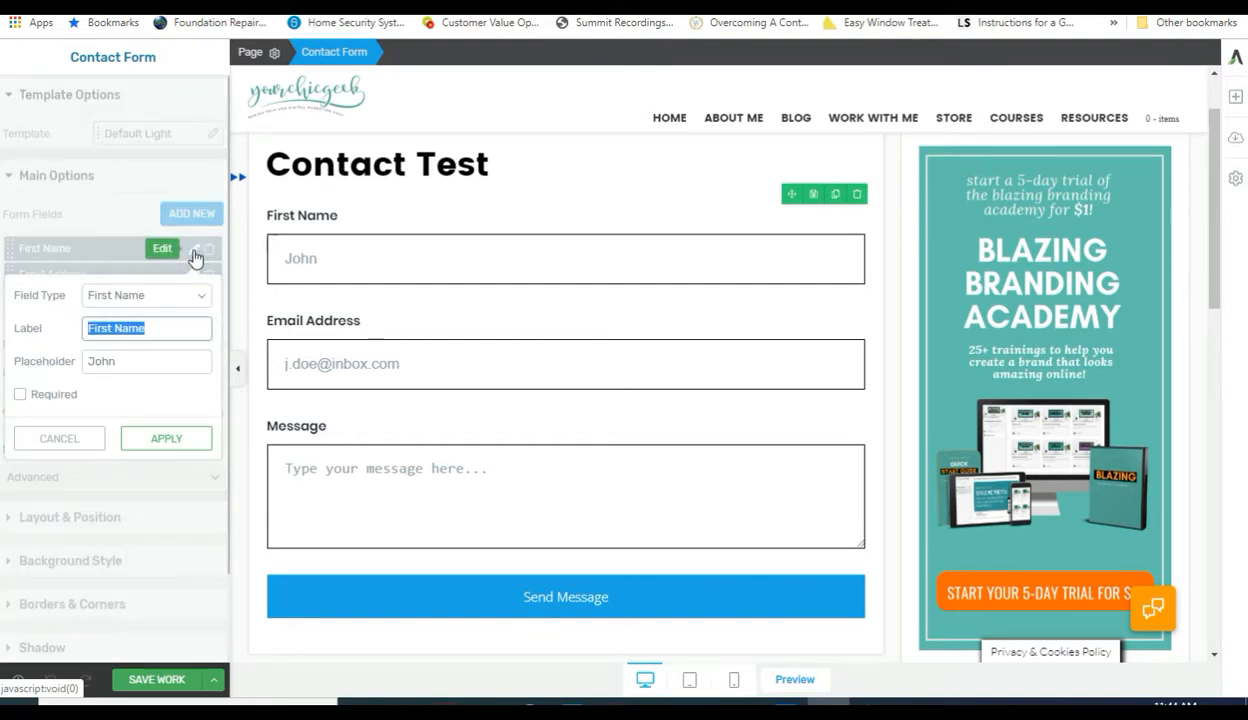
Tick Required on the First Name, Email Address and Message fields so each gets an asterisk.
{"action": "left_click", "coordinate": [21, 395]}
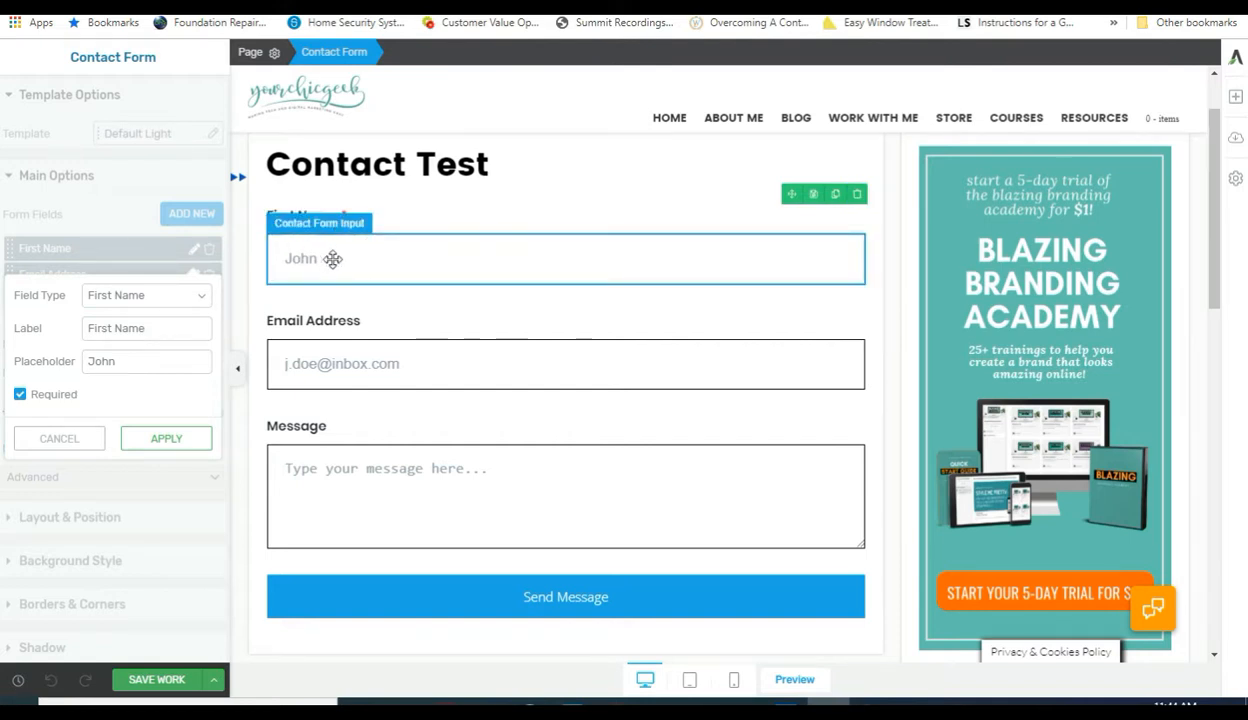
{"action": "left_click", "coordinate": [166, 442]}
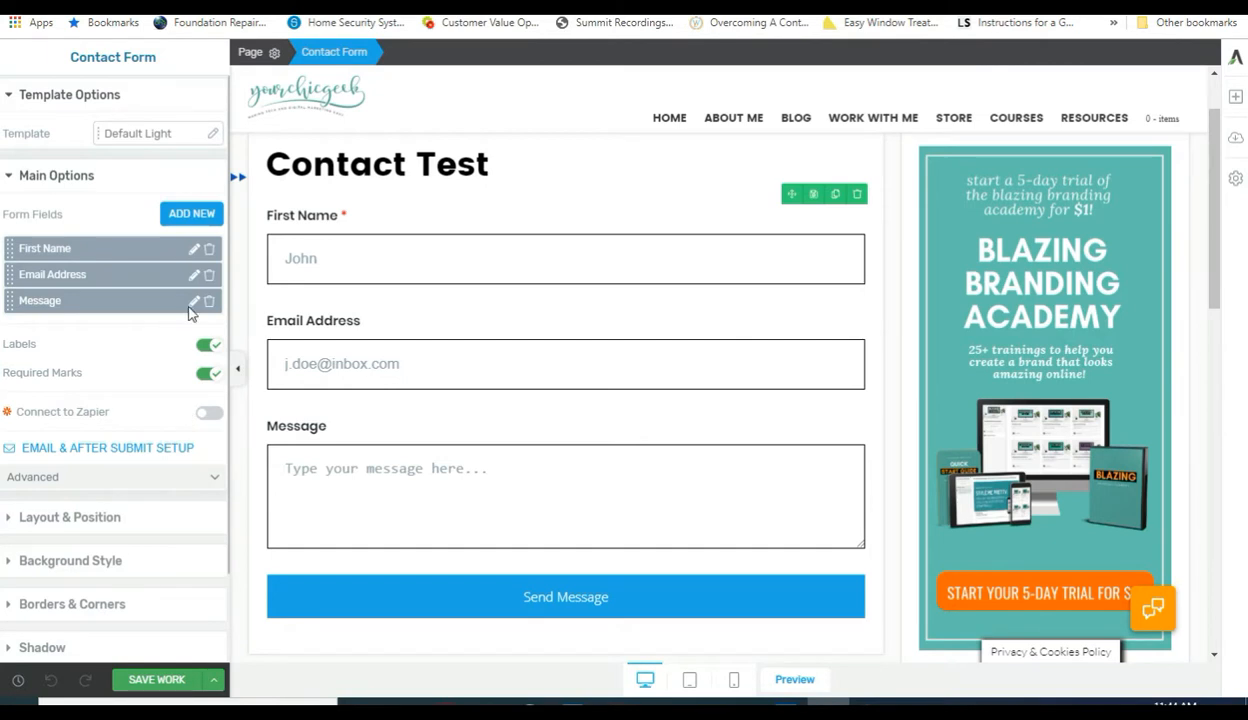
{"action": "left_click", "coordinate": [194, 274]}
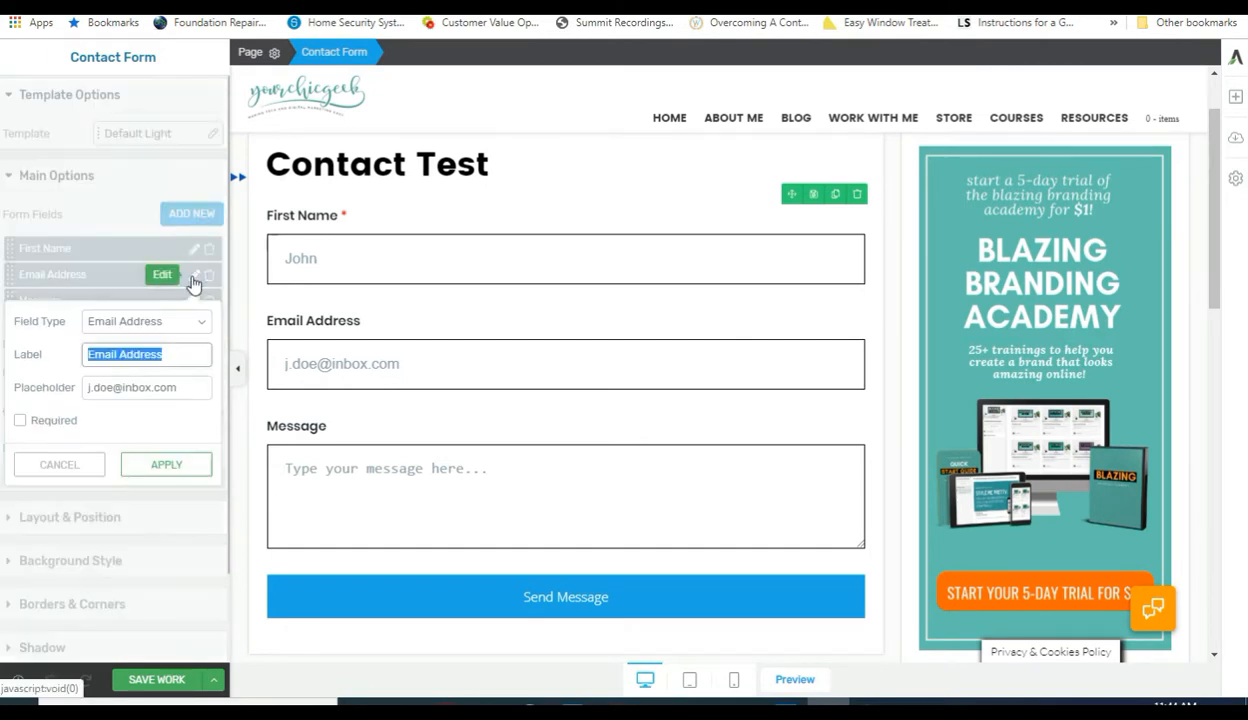
{"action": "left_click", "coordinate": [20, 420]}
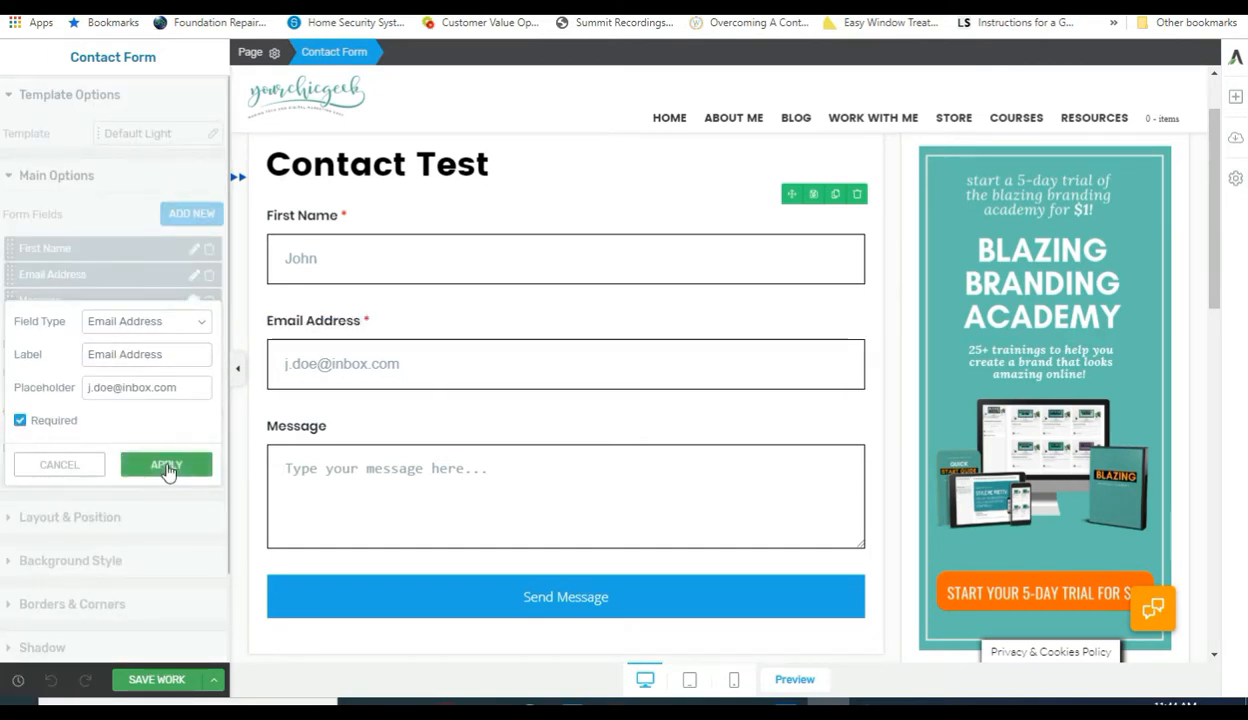
{"action": "left_click", "coordinate": [166, 465]}
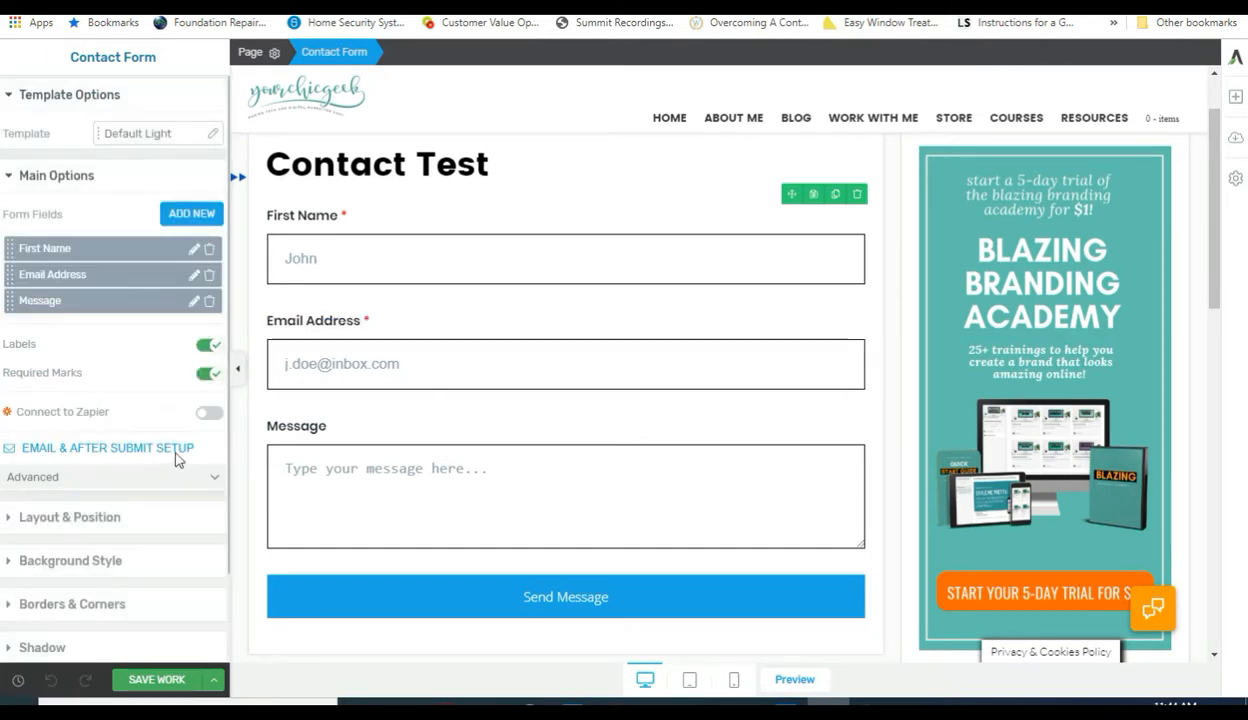
{"action": "left_click", "coordinate": [194, 300]}
{"action": "left_click", "coordinate": [20, 448]}
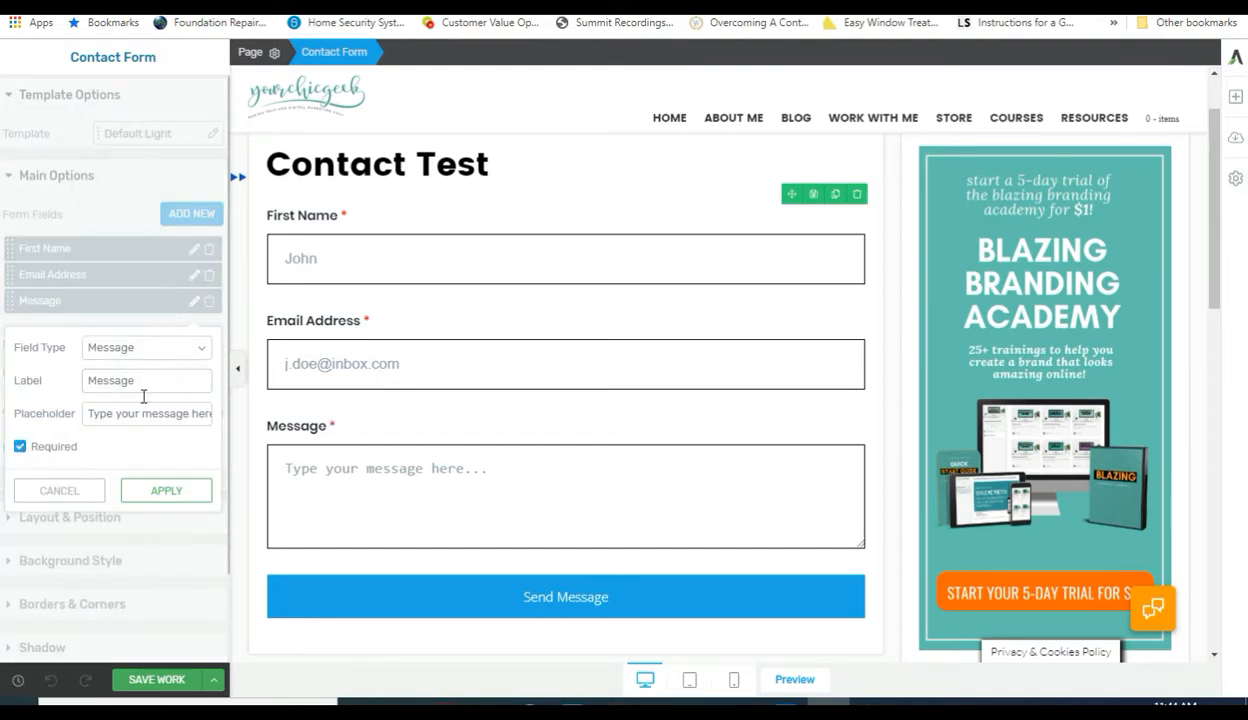
{"action": "left_click", "coordinate": [155, 494]}
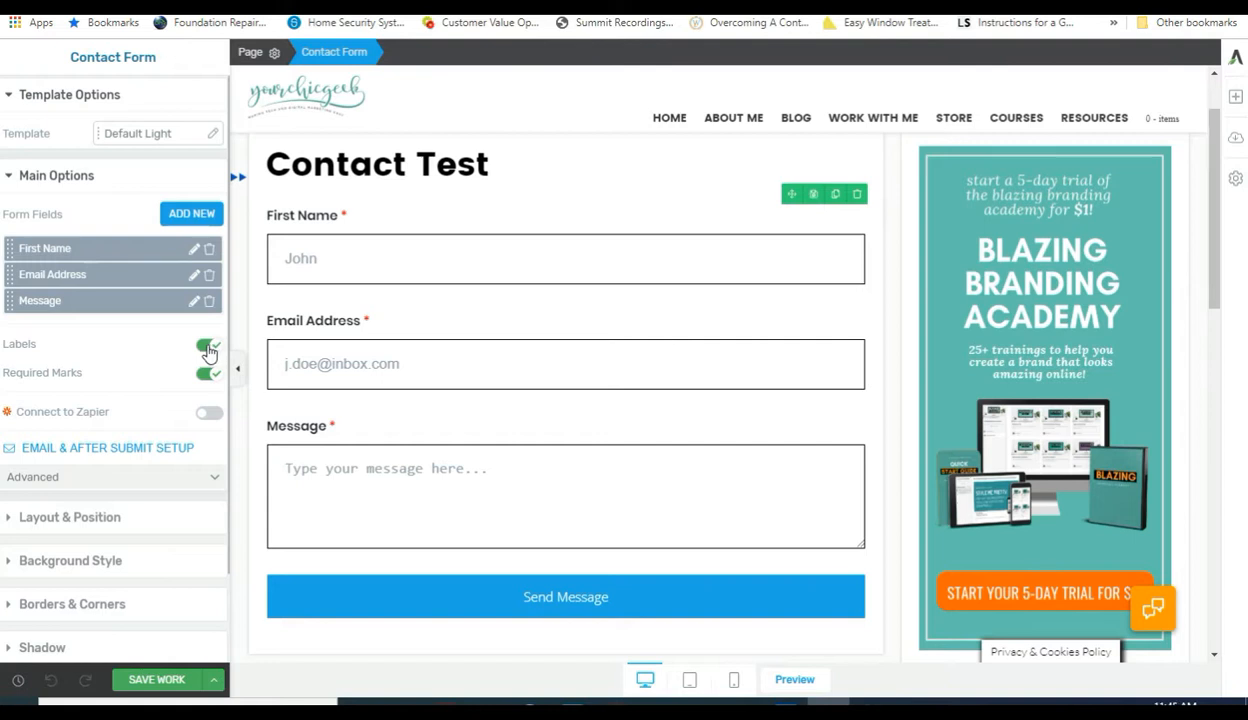
Add a new required Phone Number field with placeholder +1 555 2368 below Message.
{"action": "left_click", "coordinate": [191, 214]}
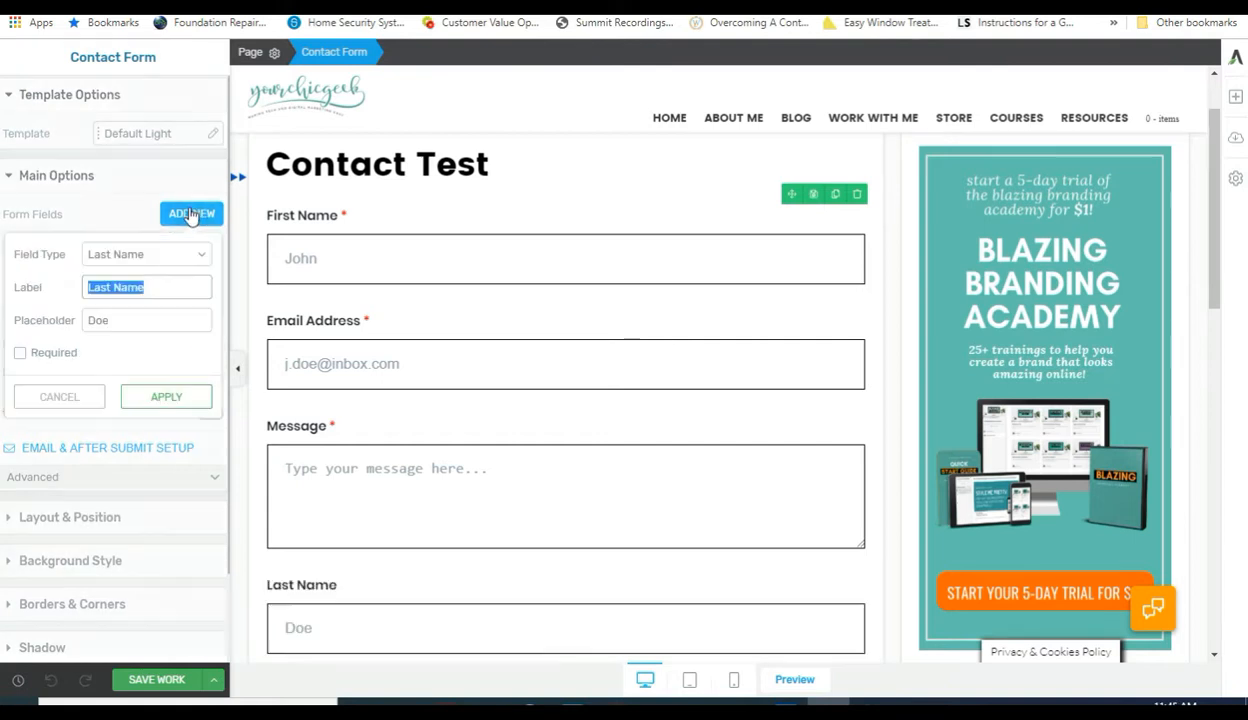
{"action": "left_click", "coordinate": [122, 257]}
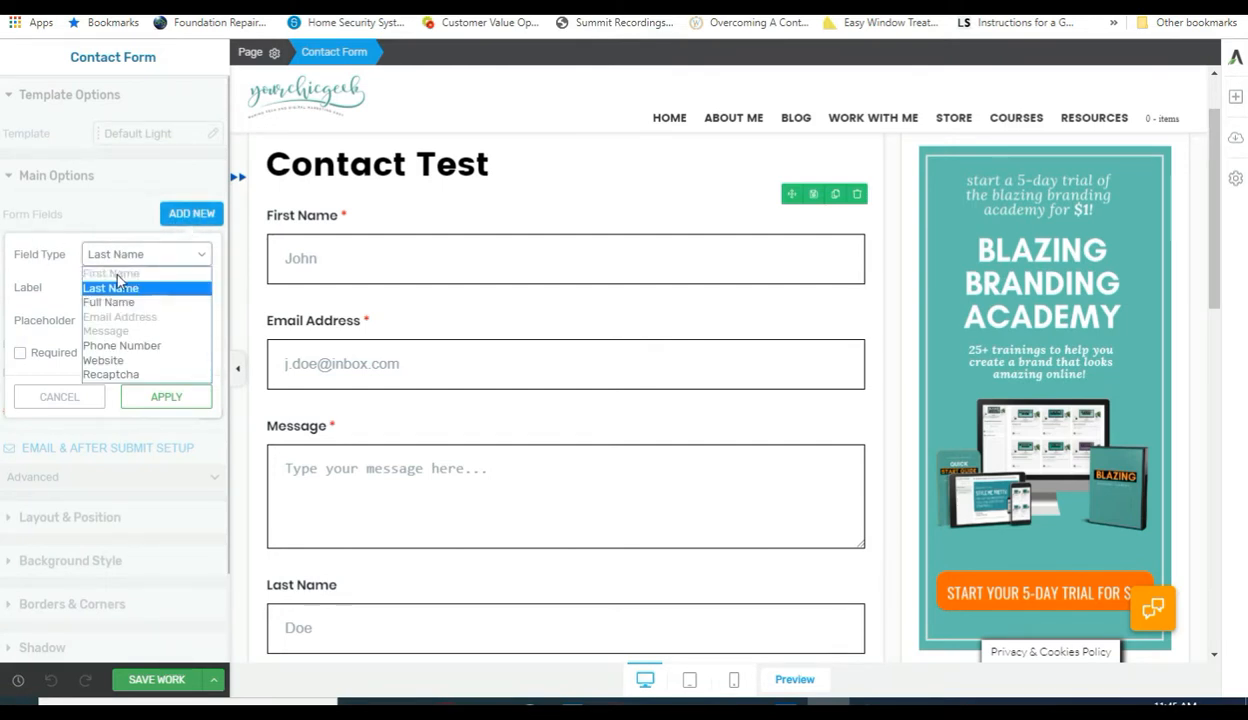
{"action": "left_click", "coordinate": [133, 346]}
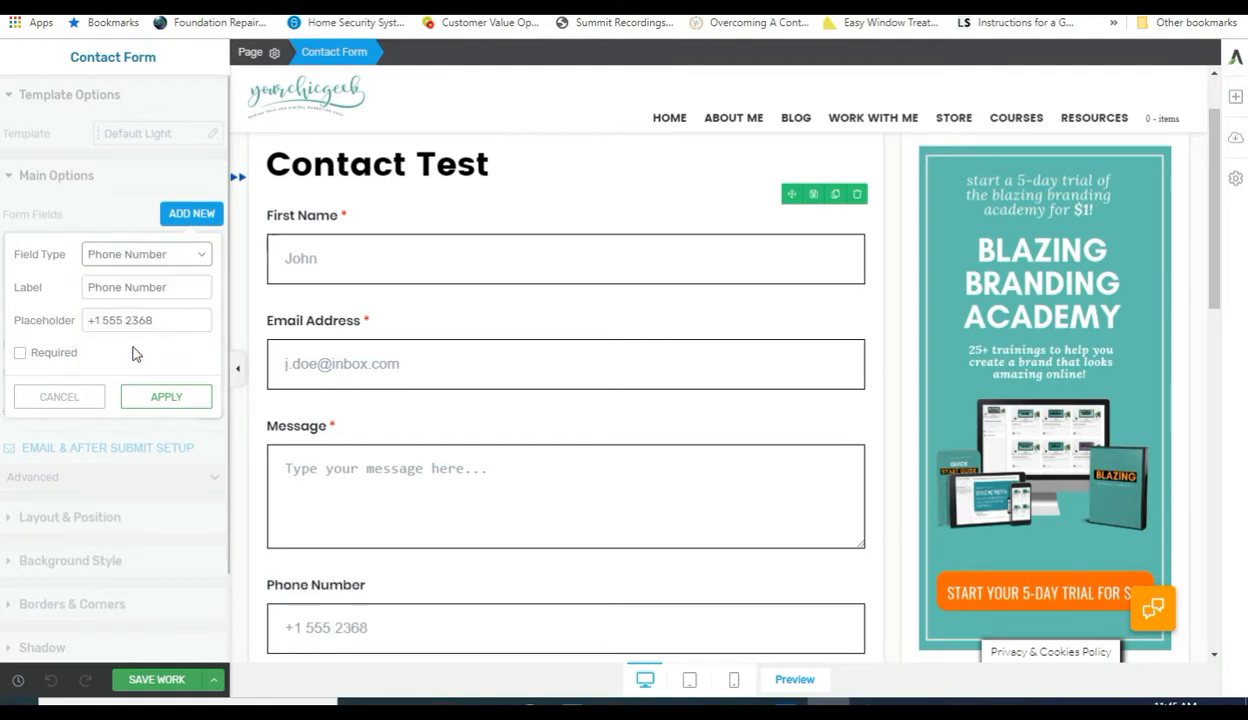
{"action": "left_click", "coordinate": [21, 354]}
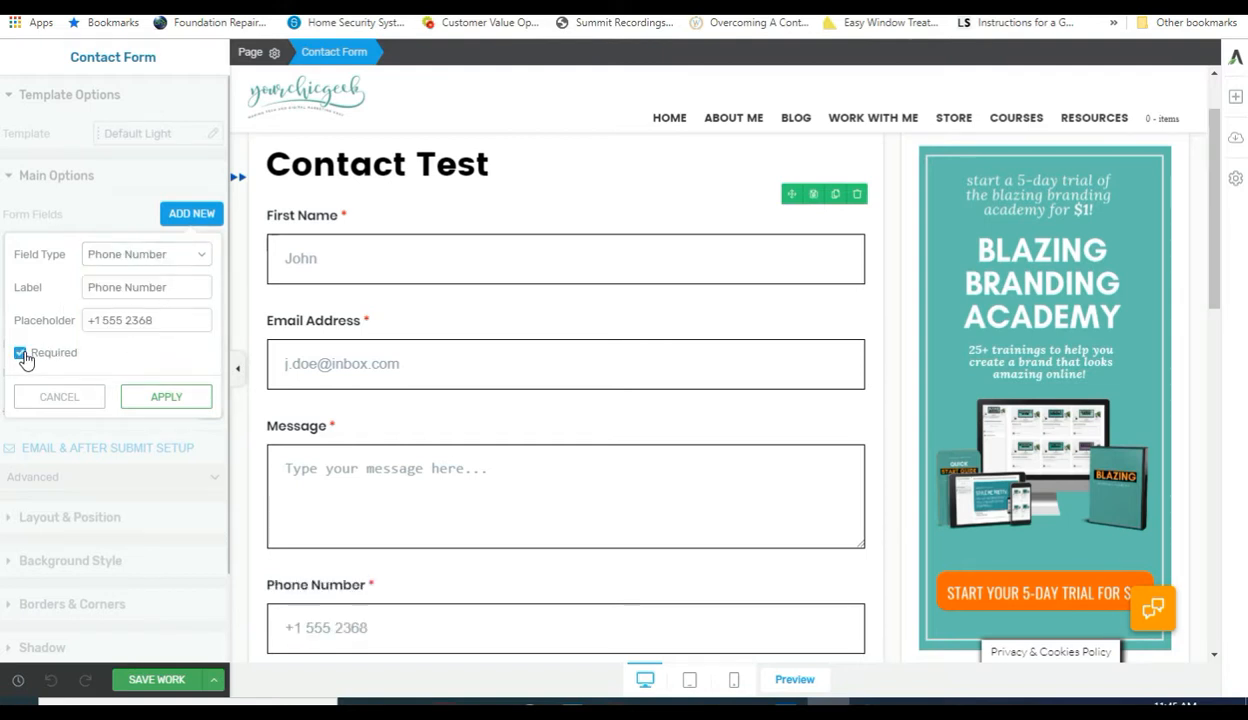
{"action": "left_click", "coordinate": [160, 398]}
{"action": "scroll", "coordinate": [593, 452], "scroll_direction": "down", "scroll_amount": 2}
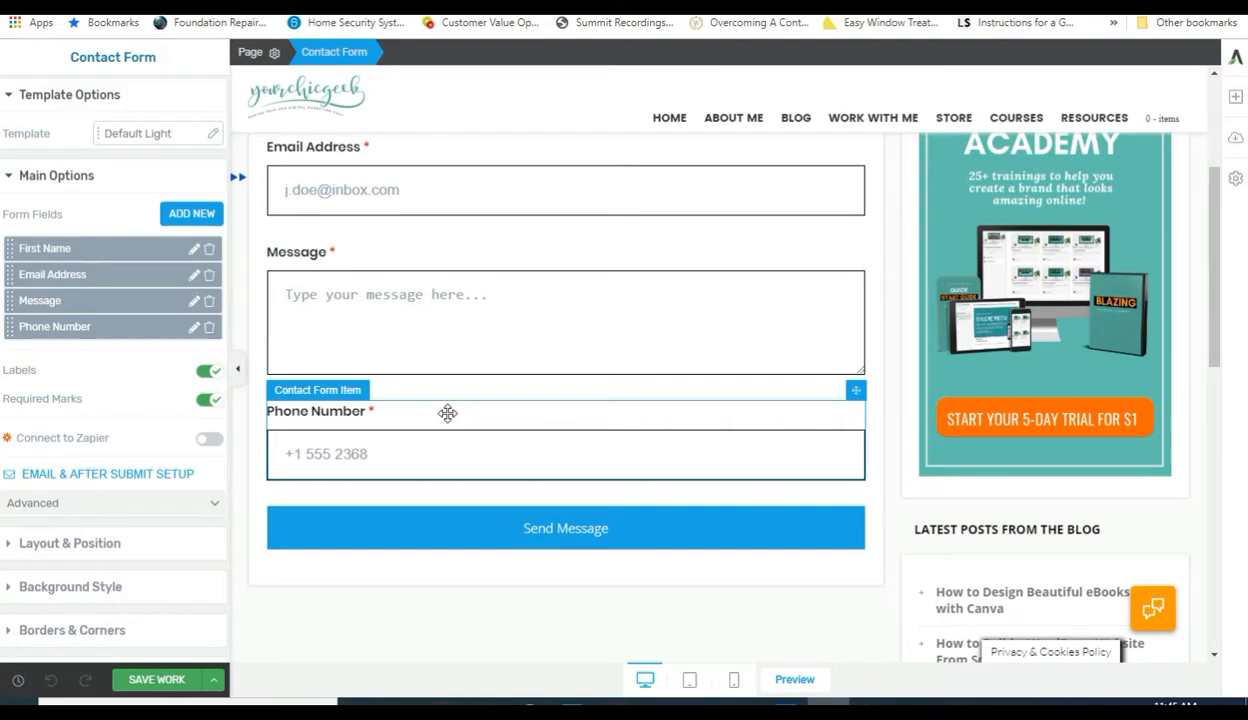
Drag Phone Number up to second place, between First Name and Email Address, then exit group styling.
{"action": "scroll", "coordinate": [445, 410], "scroll_direction": "up", "scroll_amount": 1}
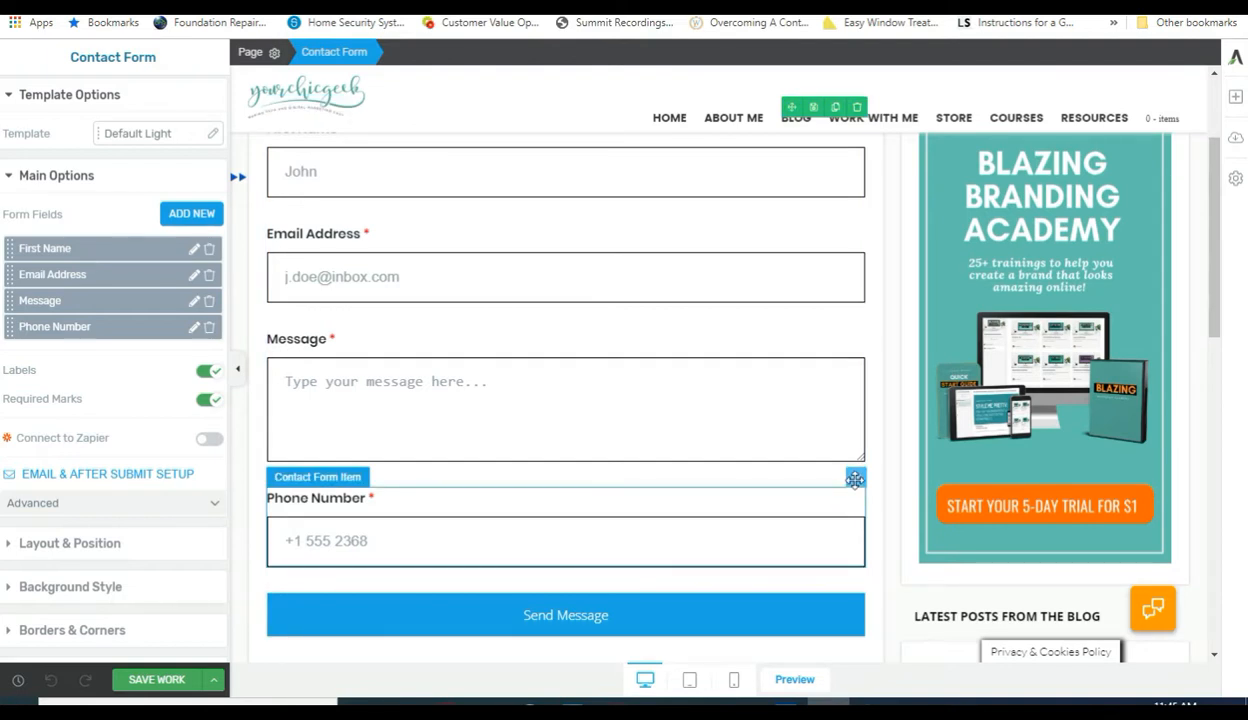
{"action": "left_click_drag", "start_coordinate": [855, 479], "coordinate": [590, 214]}
{"action": "scroll", "coordinate": [680, 447], "scroll_direction": "up", "scroll_amount": 2}
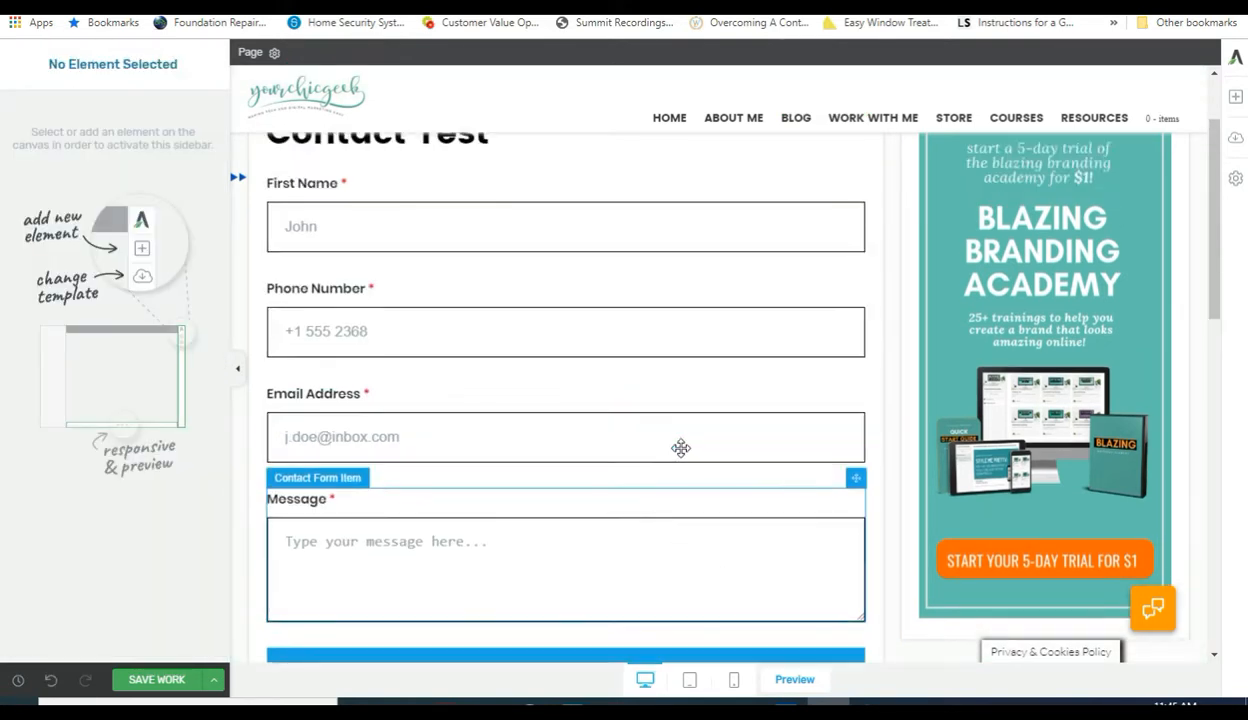
{"action": "scroll", "coordinate": [685, 435], "scroll_direction": "down", "scroll_amount": 2}
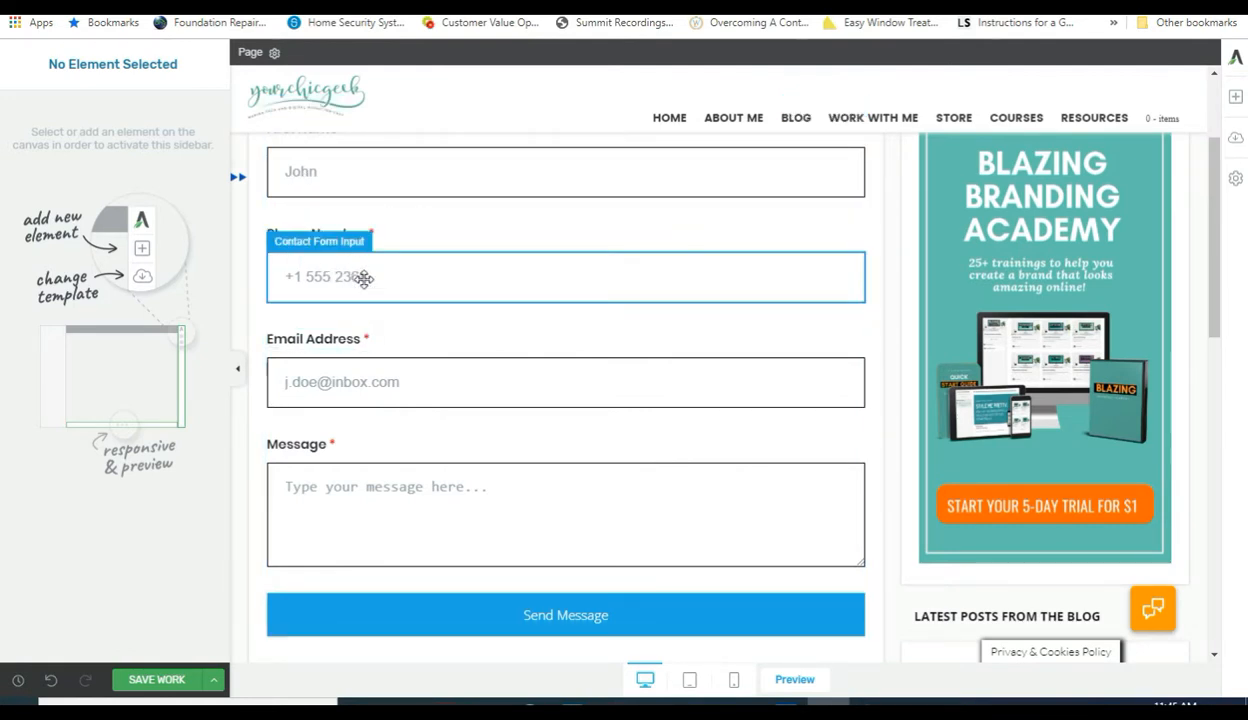
{"action": "scroll", "coordinate": [345, 310], "scroll_direction": "down", "scroll_amount": 1}
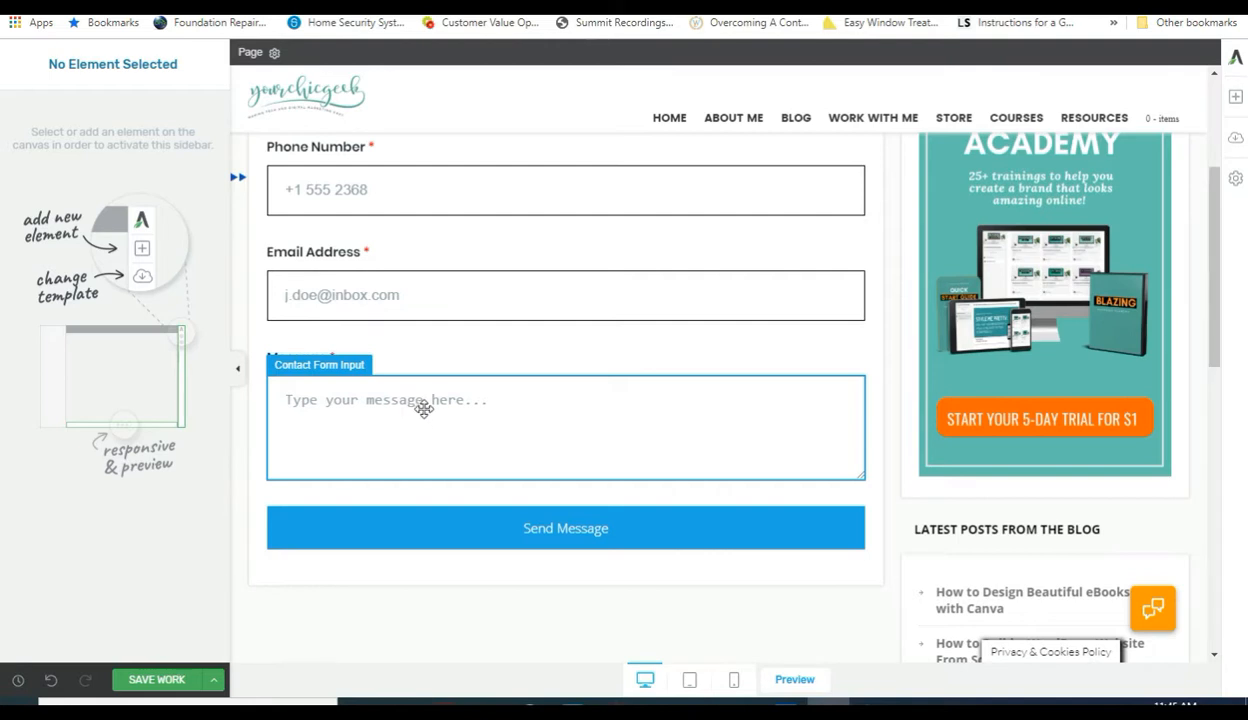
{"action": "scroll", "coordinate": [445, 388], "scroll_direction": "up", "scroll_amount": 2}
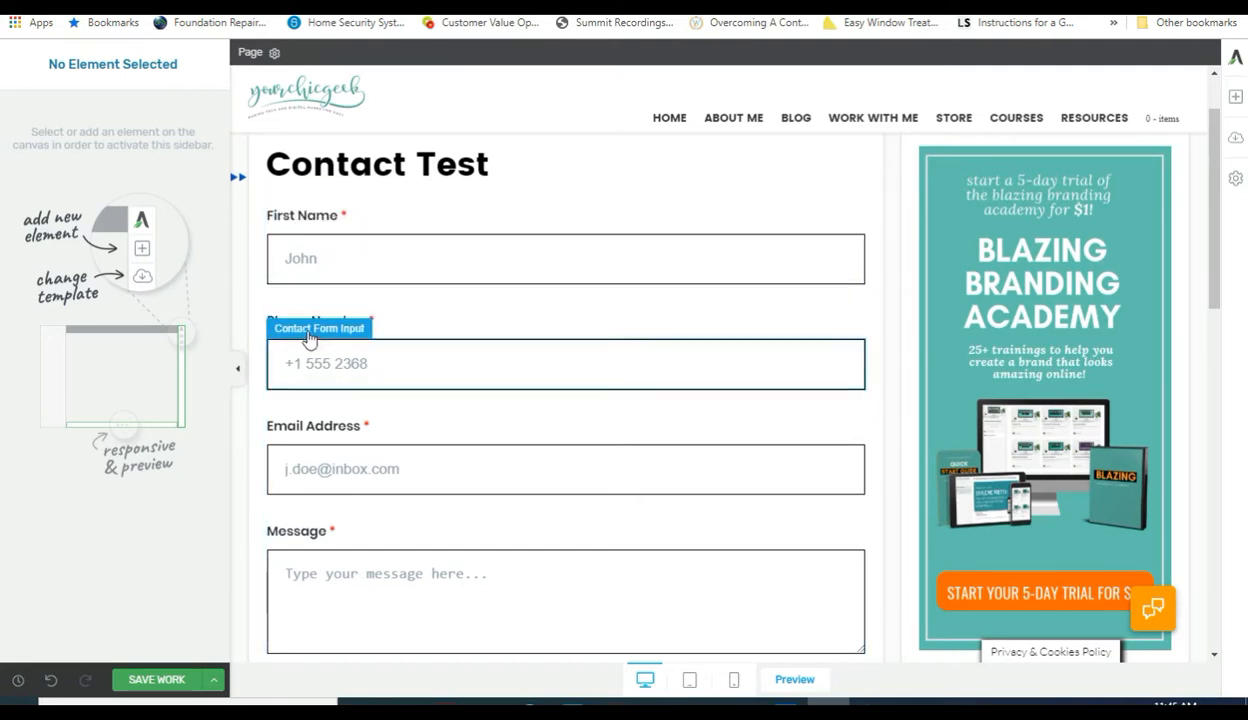
{"action": "left_click", "coordinate": [412, 323]}
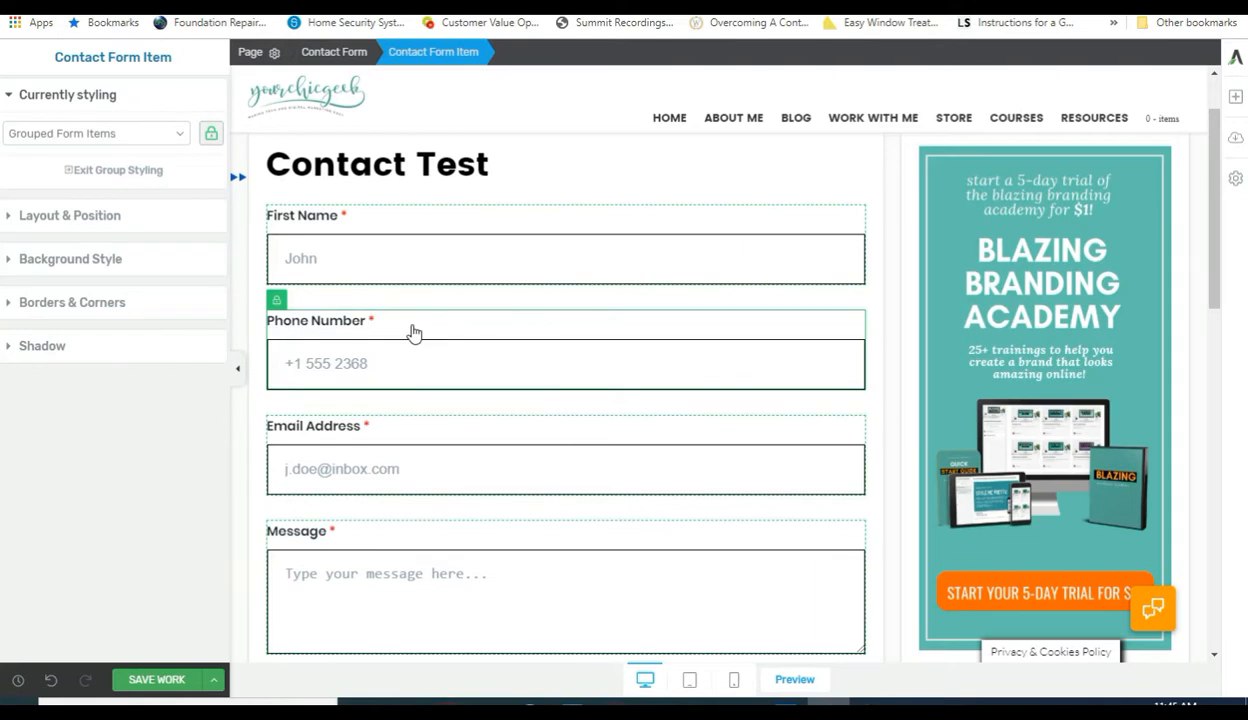
{"action": "left_click", "coordinate": [120, 172]}
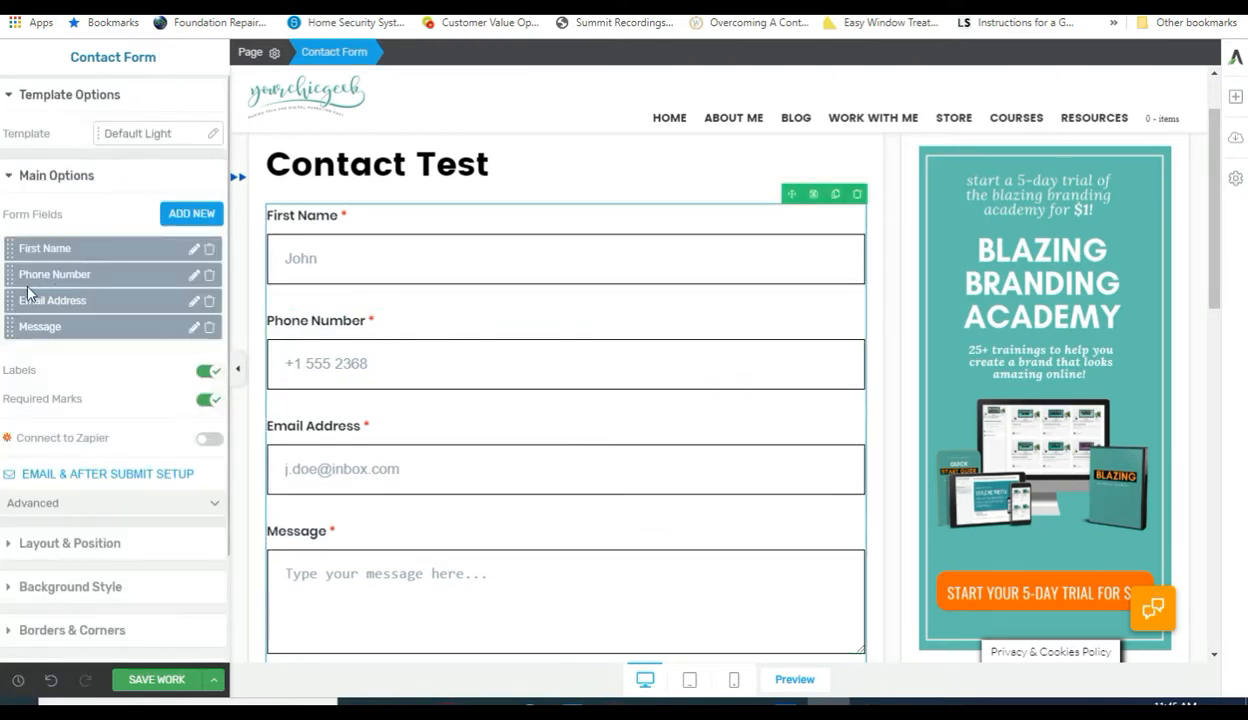
Delete the Phone Number field and bring up the Email & After Submit setup.
{"action": "left_click", "coordinate": [209, 276]}
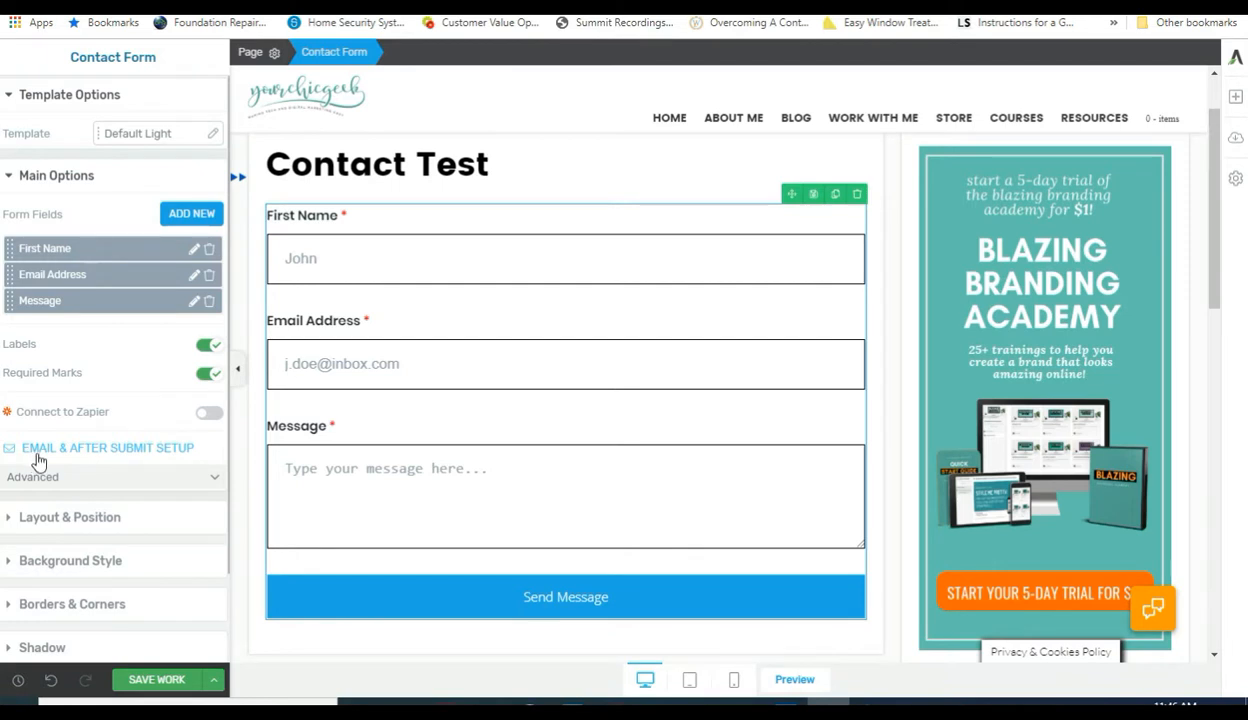
{"action": "left_click", "coordinate": [121, 449]}
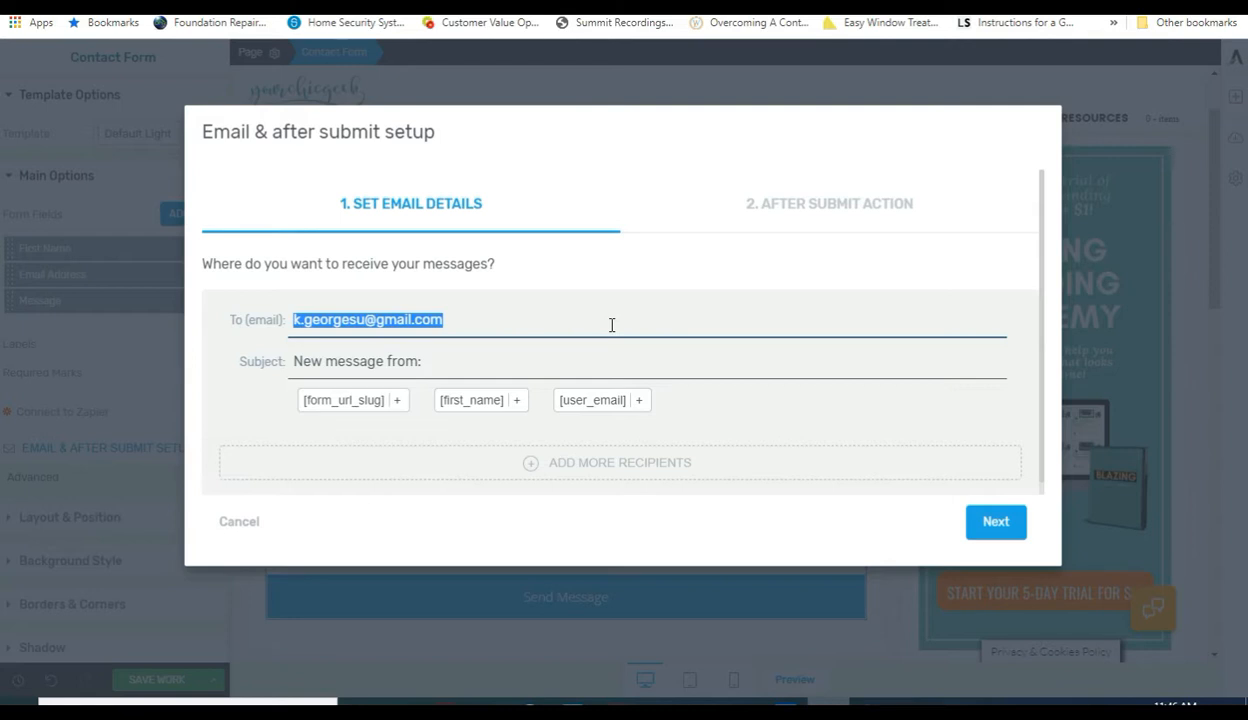
Leave the To address and Subject as they are and continue to the After Submit Action step.
{"action": "left_click", "coordinate": [488, 322]}
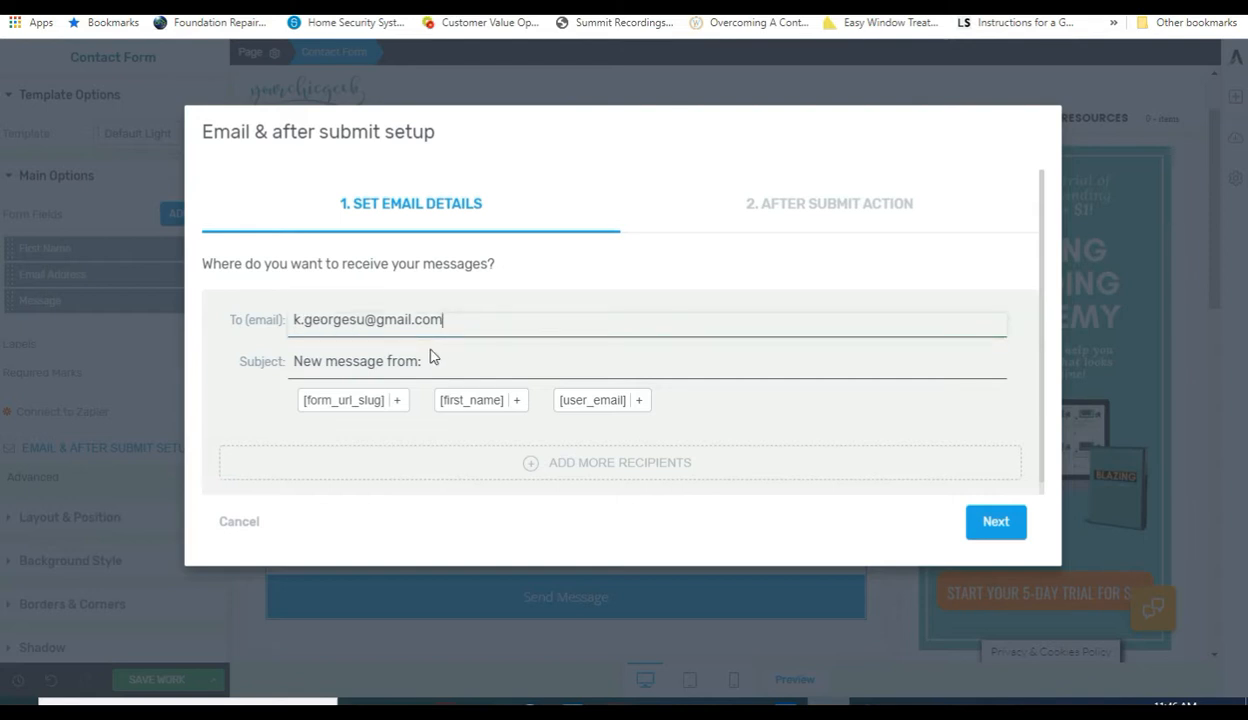
{"action": "left_click", "coordinate": [318, 357]}
{"action": "scroll", "coordinate": [610, 363], "scroll_direction": "down", "scroll_amount": 1}
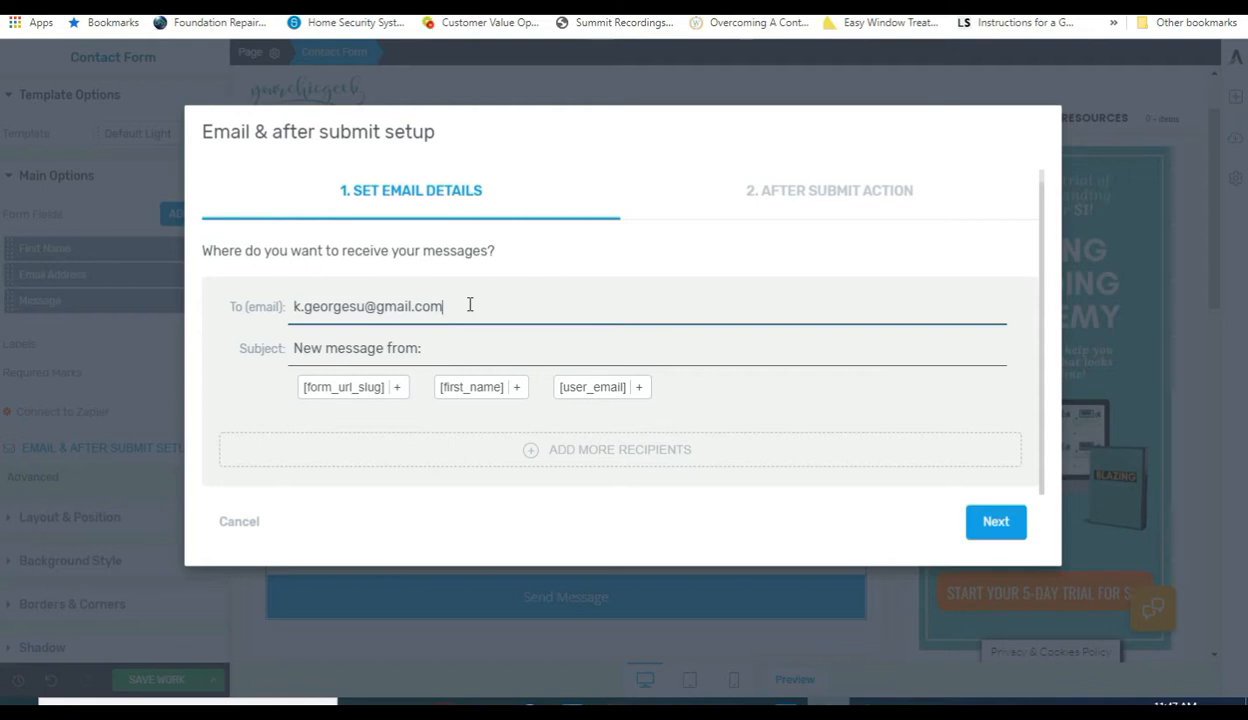
{"action": "left_click", "coordinate": [993, 525]}
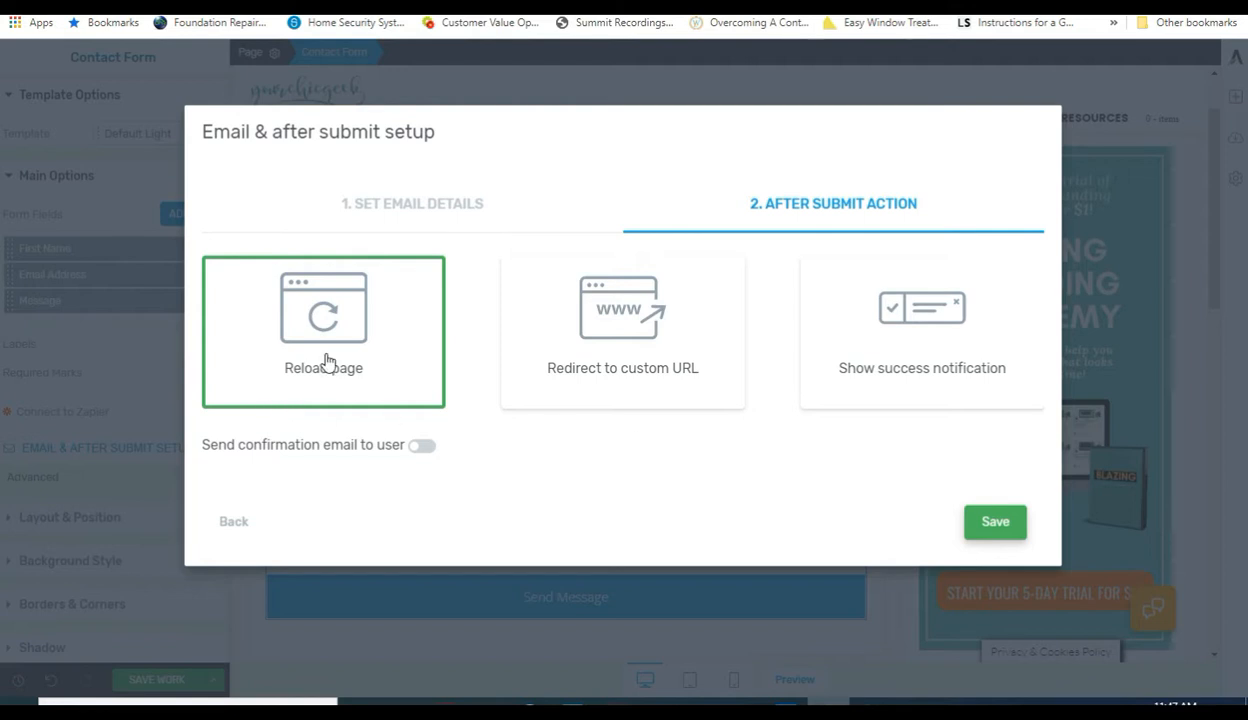
Switch the after-submit action from Reload page to Show success notification.
{"action": "left_click", "coordinate": [604, 370]}
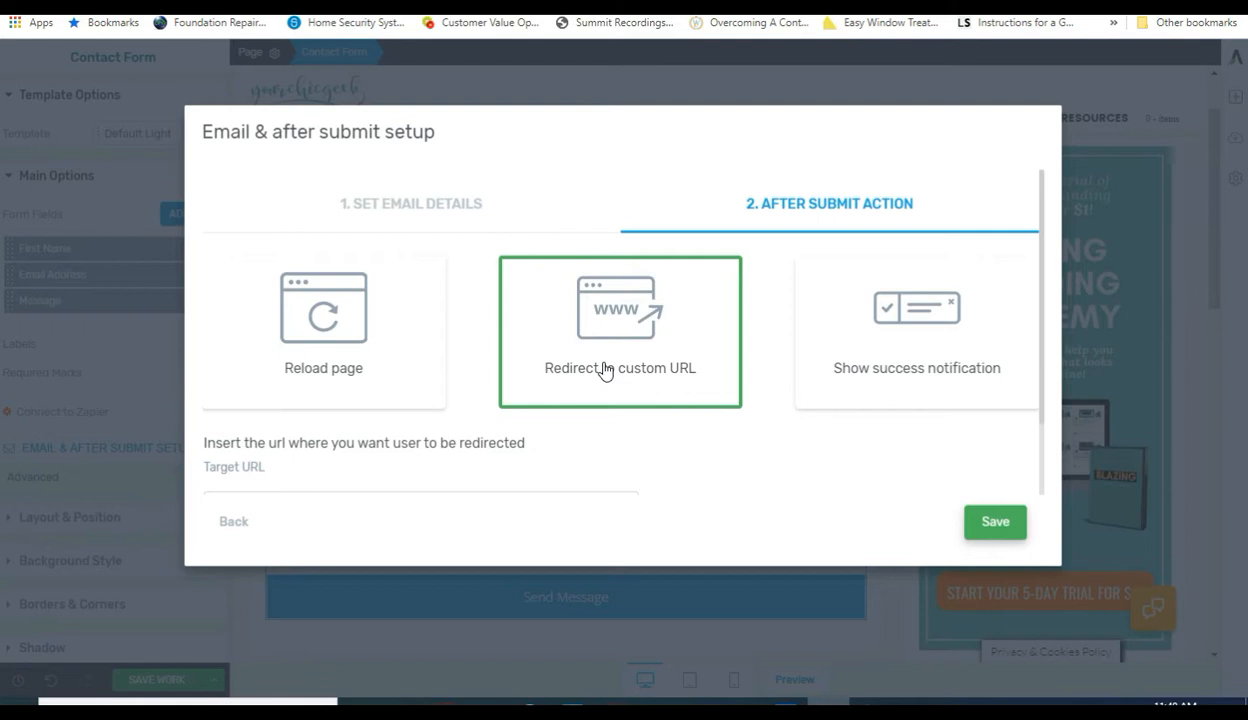
{"action": "left_click", "coordinate": [922, 371]}
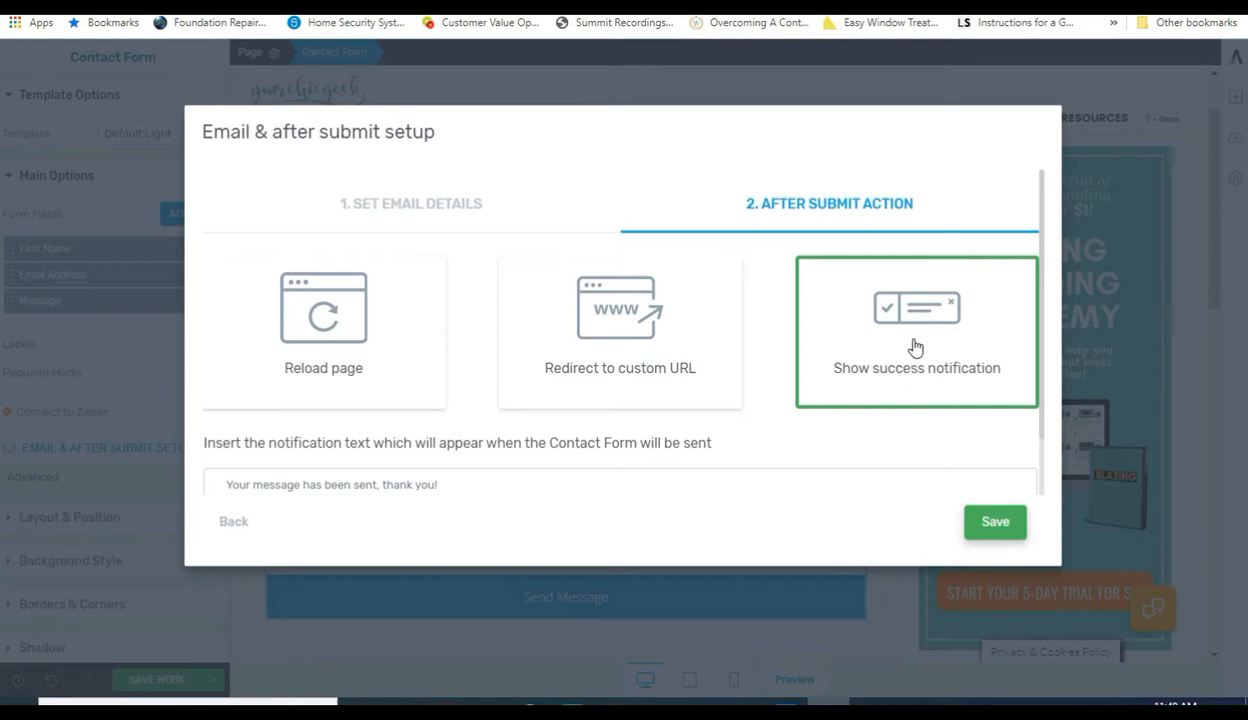
Replace the default success notification with 'Hey there! Thanks for sending us a massage… Have a great day'.
{"action": "scroll", "coordinate": [915, 347], "scroll_direction": "down", "scroll_amount": 1}
{"action": "left_click", "coordinate": [362, 420]}
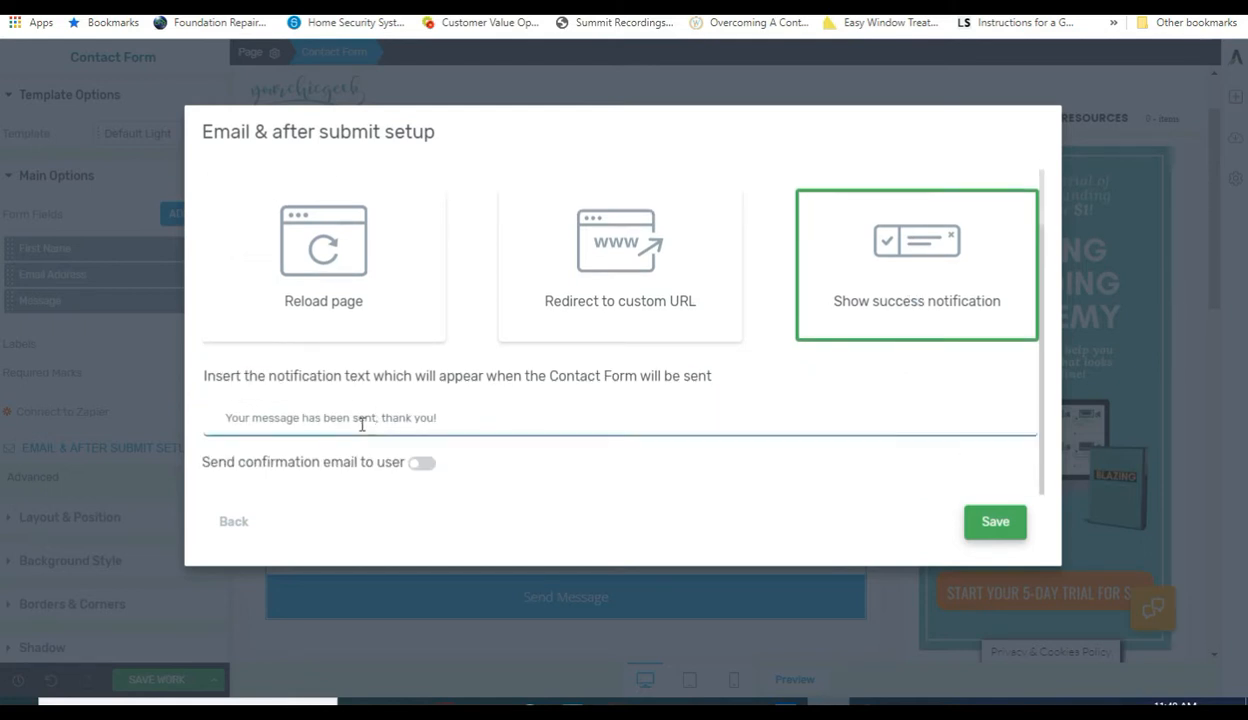
{"action": "triple_click", "coordinate": [476, 418]}
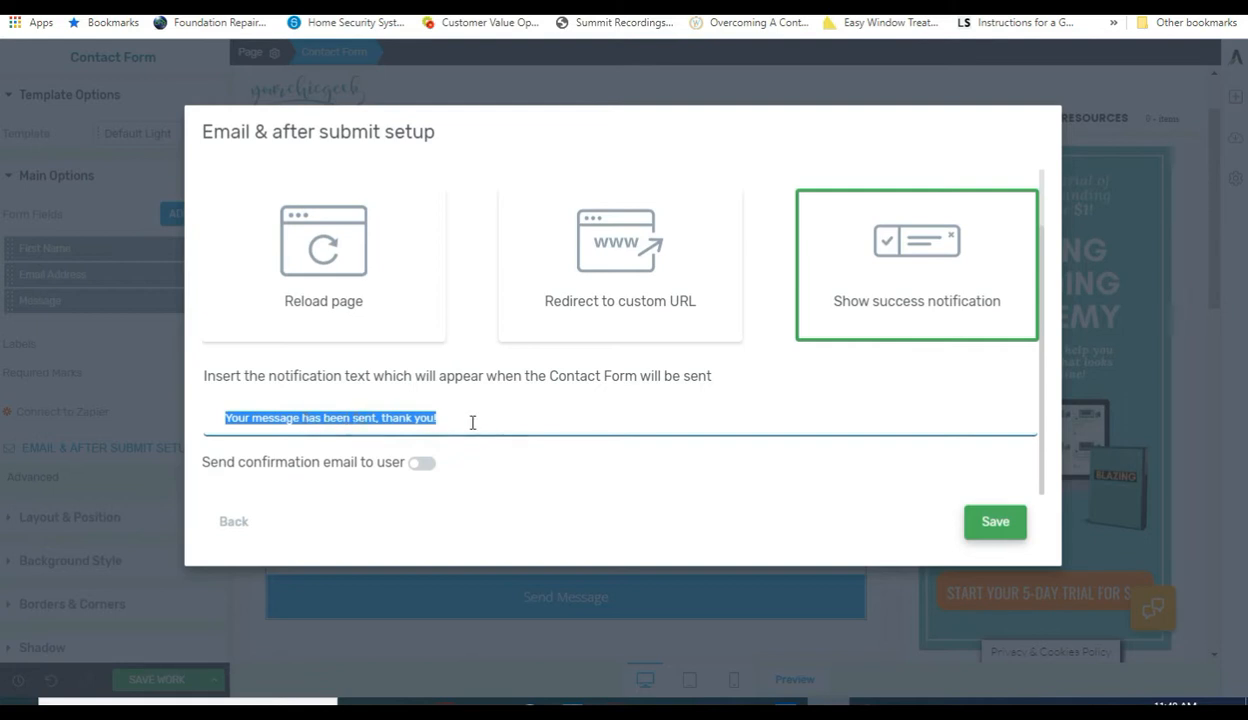
{"action": "left_click_drag", "start_coordinate": [471, 422], "coordinate": [203, 419]}
{"action": "type", "text": "Hey ther"}
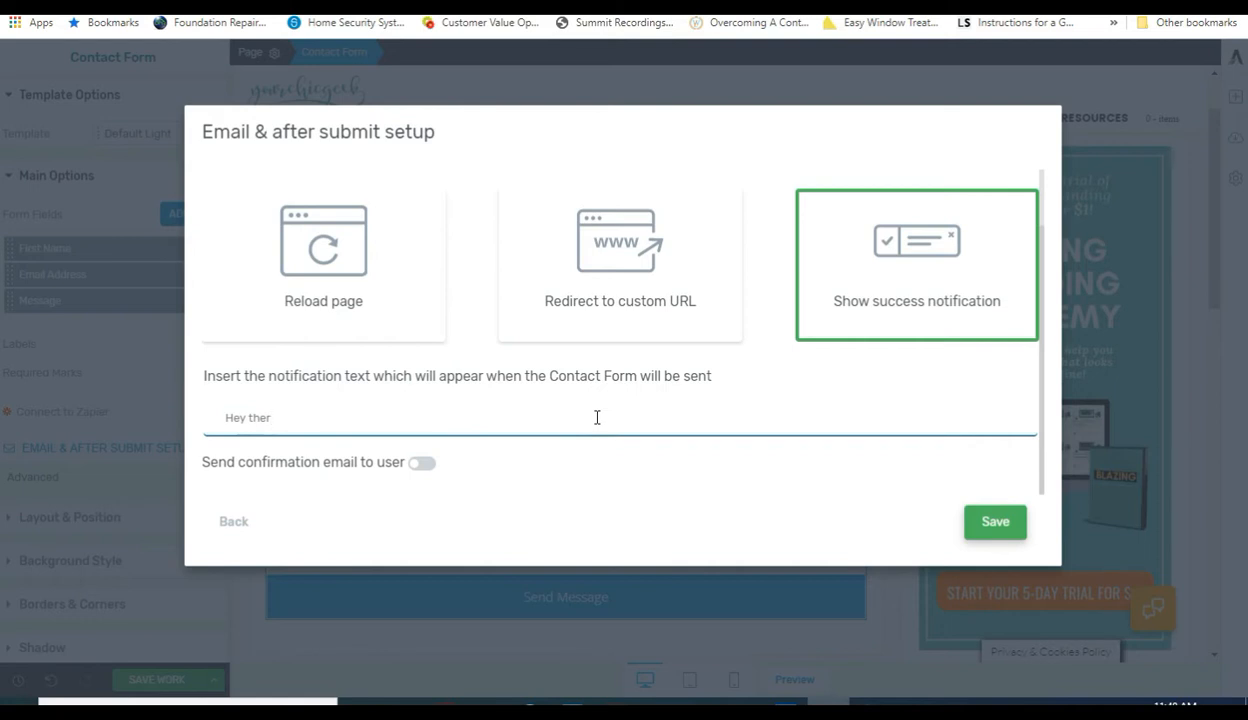
{"action": "type", "text": "e! Thanks for s"}
{"action": "type", "text": "ending"}
{"action": "type", "text": " us a ma"}
{"action": "type", "text": "ssage. Someone"}
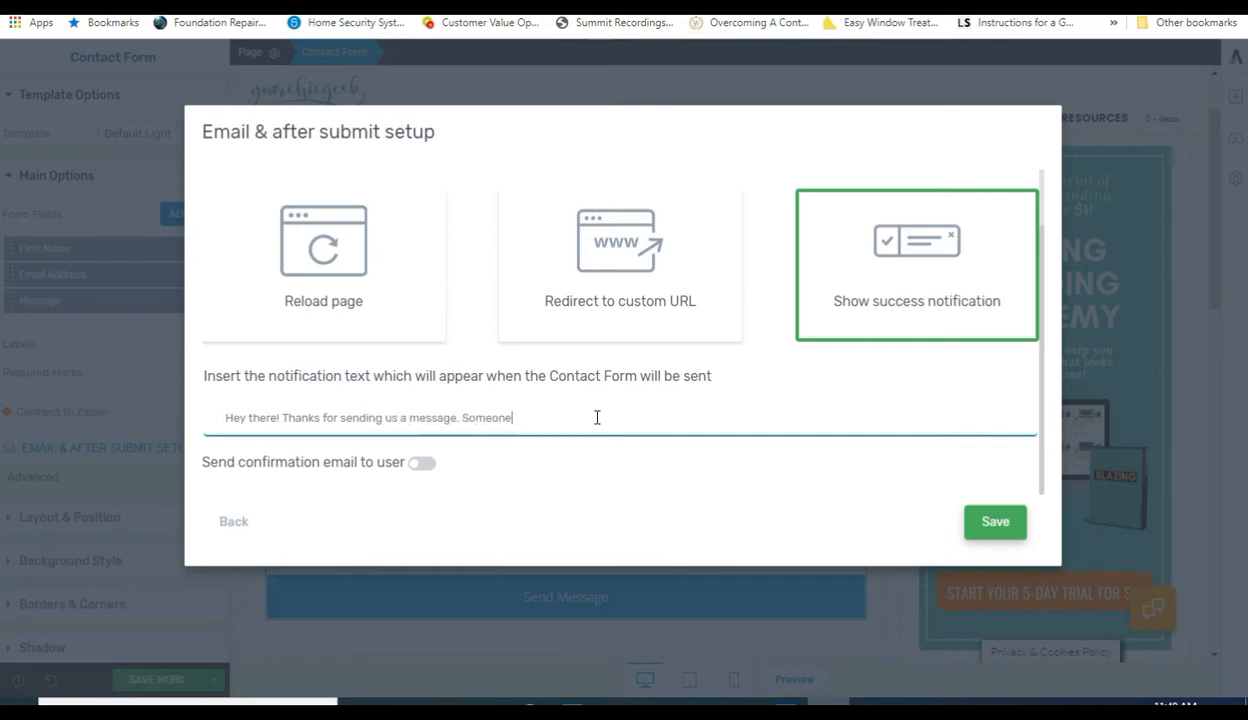
{"action": "type", "text": " from your y"}
{"action": "key", "text": "BackSpace"}
{"action": "type", "text": "our tream"}
{"action": "key", "text": "BackSpace"}
{"action": "key", "text": "BackSpace"}
{"action": "key", "text": "BackSpace"}
{"action": "key", "text": "BackSpace"}
{"action": "type", "text": "eam will be reaching out to yu"}
{"action": "key", "text": "BackSpace"}
{"action": "type", "text": "ou momentariyly"}
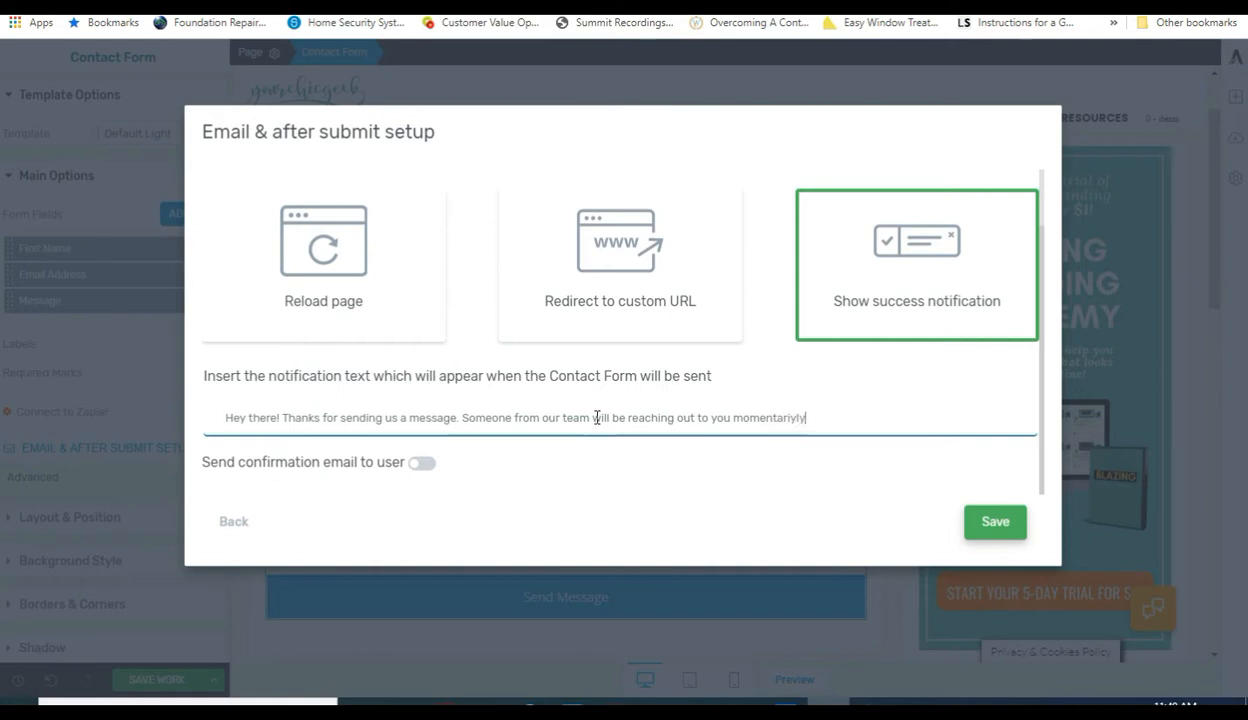
{"action": "key", "text": "BackSpace"}
{"action": "type", "text": "ly. Have a great day!"}
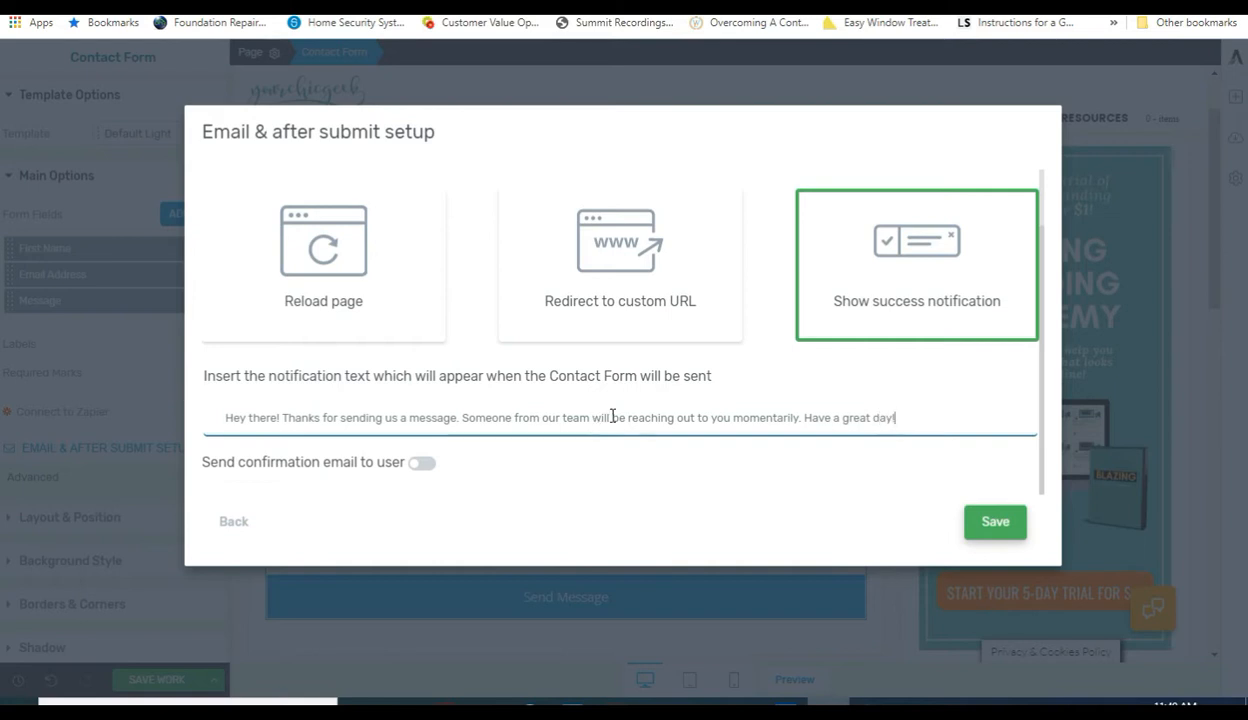
{"action": "left_click", "coordinate": [538, 482]}
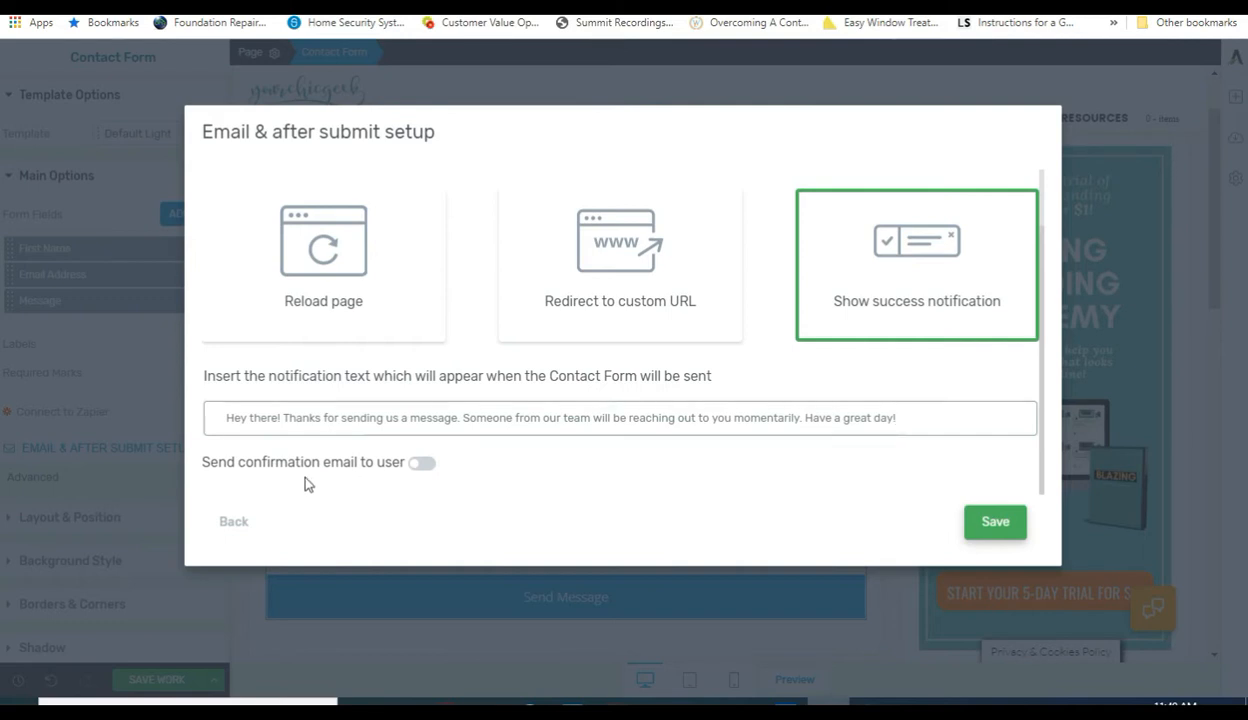
Turn on the user confirmation email, keep its default body, and save the setup.
{"action": "left_click", "coordinate": [420, 463]}
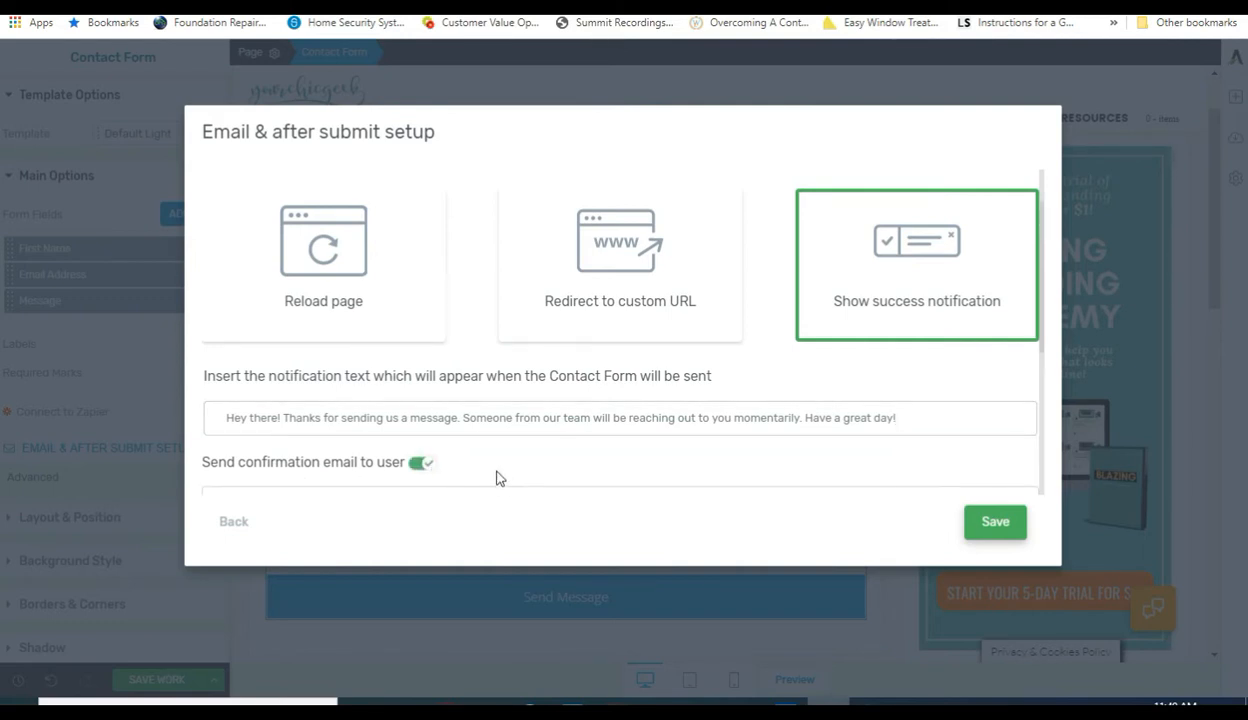
{"action": "scroll", "coordinate": [499, 468], "scroll_direction": "down", "scroll_amount": 1}
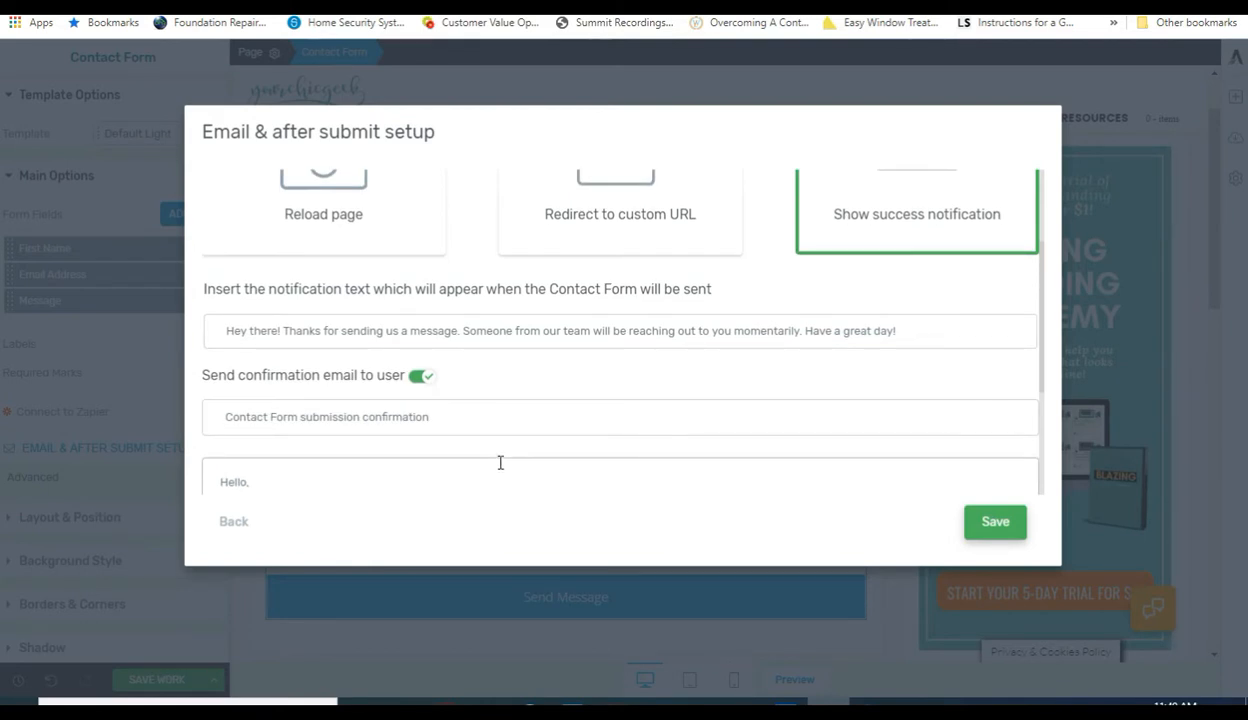
{"action": "scroll", "coordinate": [500, 462], "scroll_direction": "down", "scroll_amount": 1}
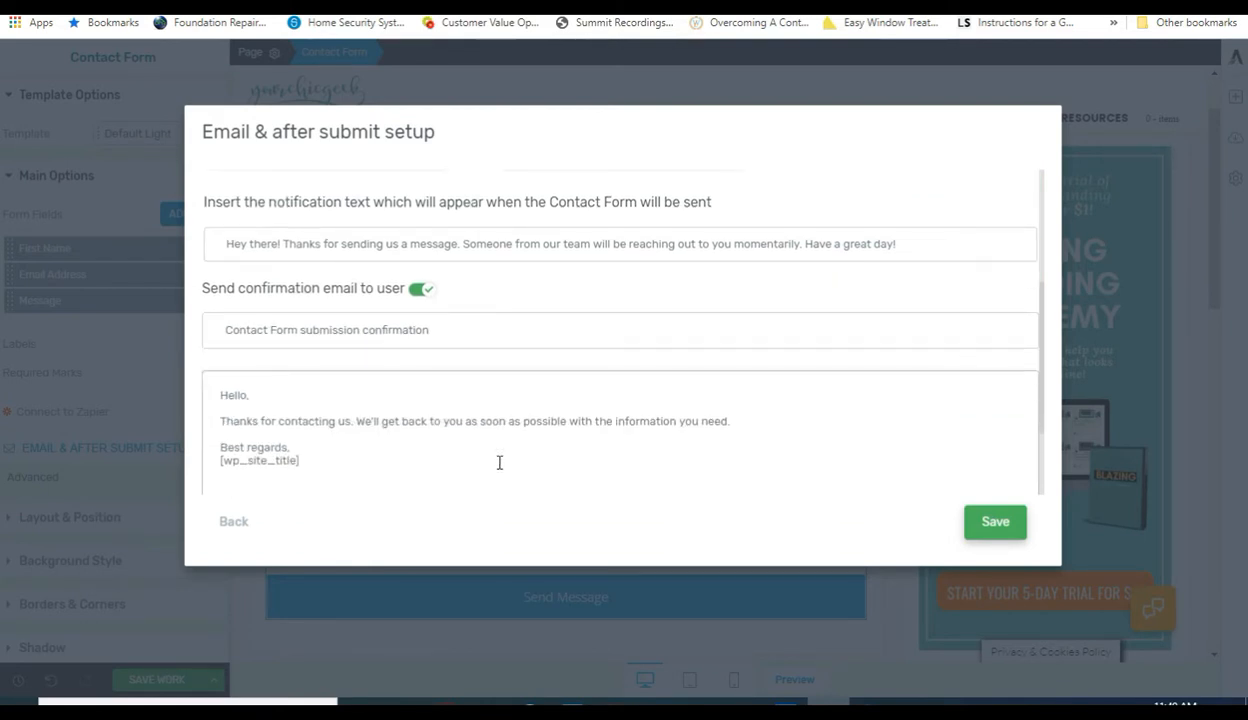
{"action": "left_click_drag", "start_coordinate": [709, 424], "coordinate": [221, 393]}
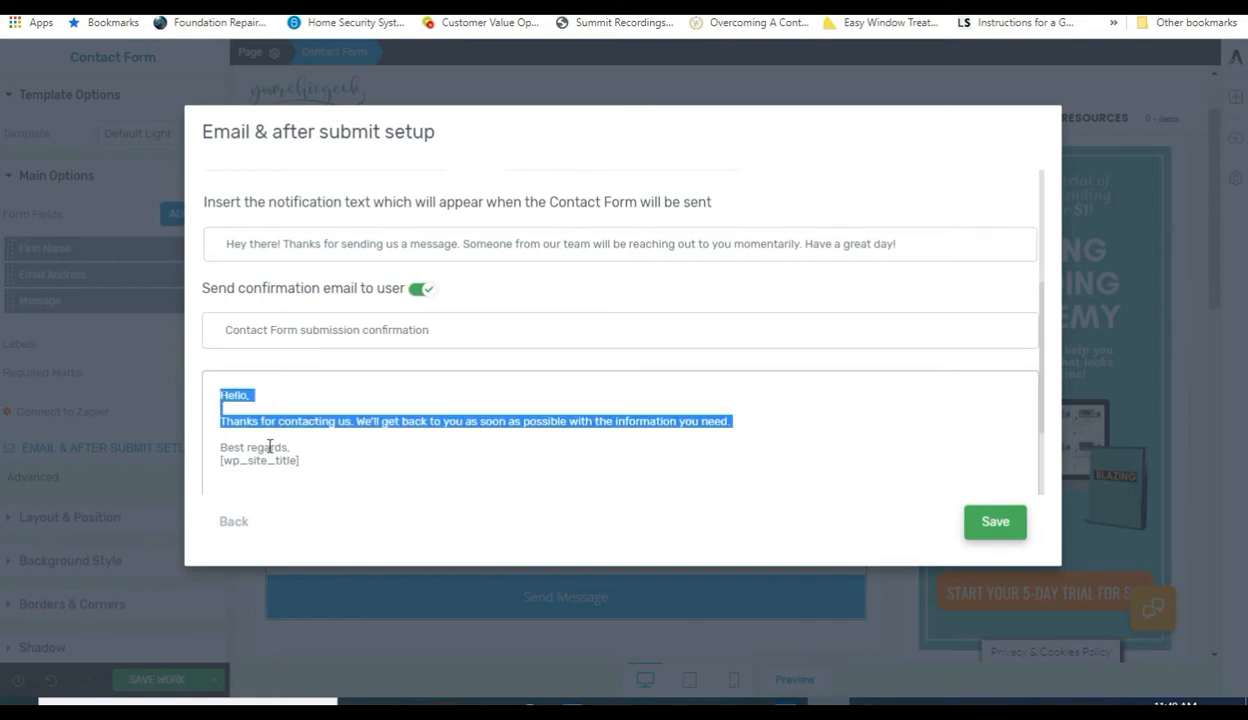
{"action": "left_click", "coordinate": [315, 463]}
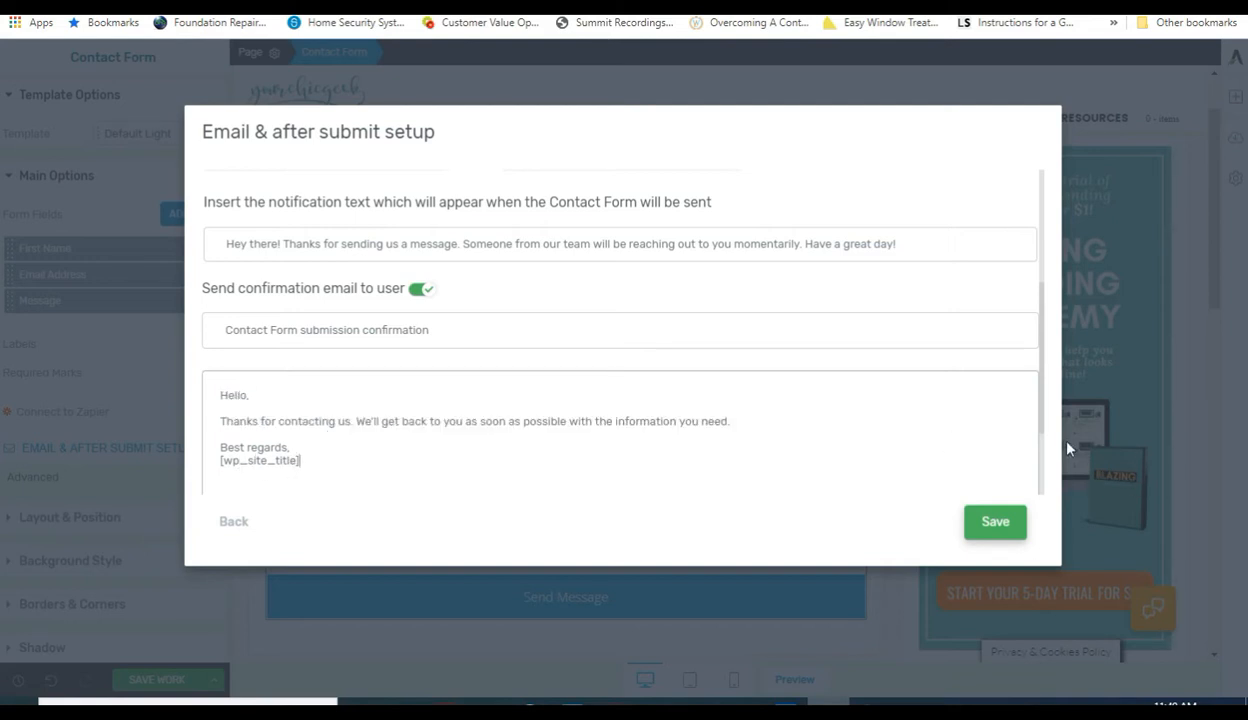
{"action": "mouse_move", "coordinate": [1042, 426]}
{"action": "left_mouse_down"}
{"action": "mouse_move", "coordinate": [1044, 496]}
{"action": "mouse_move", "coordinate": [1044, 448]}
{"action": "left_mouse_up"}
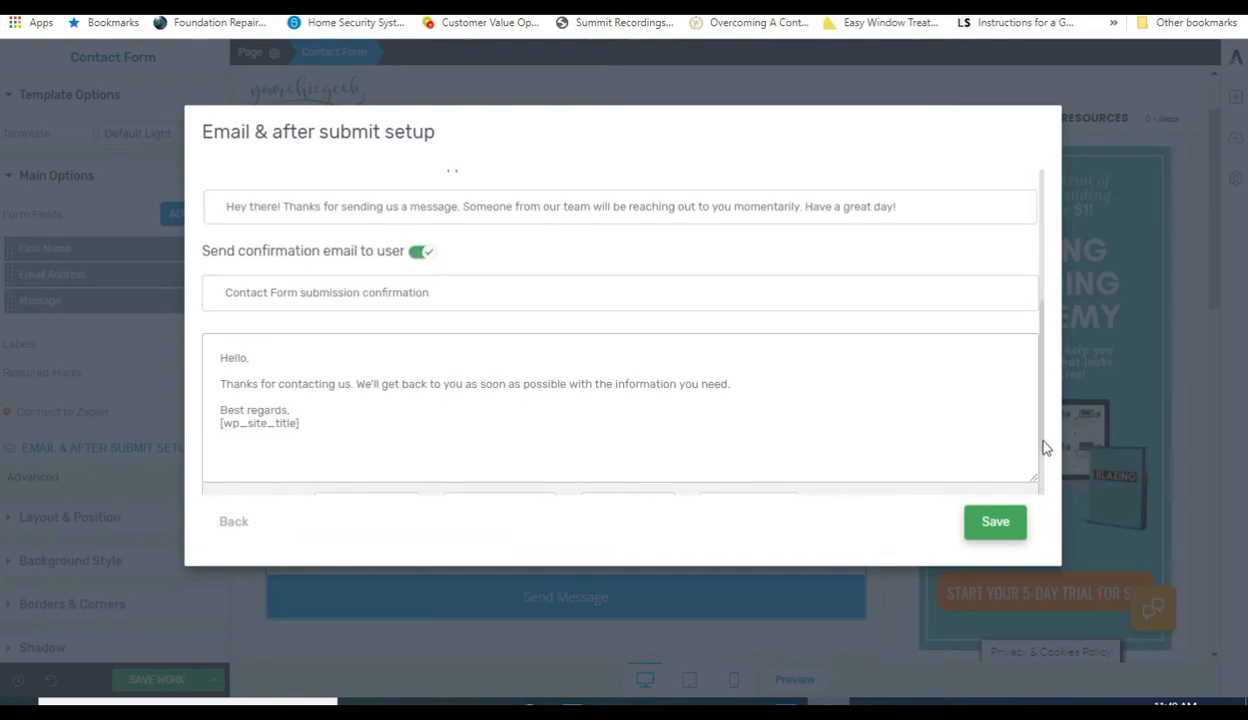
{"action": "left_click", "coordinate": [991, 527]}
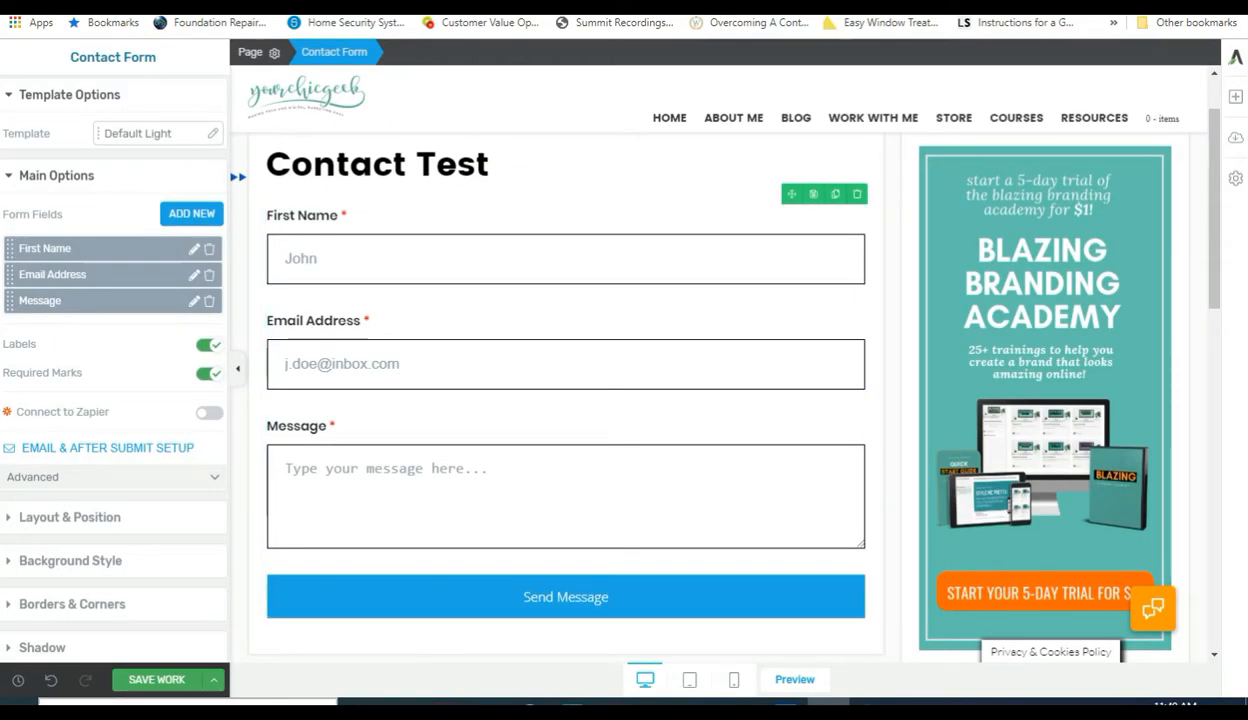
Change the Send Message button's master colour to teal #50a192 and save the page.
{"action": "left_click", "coordinate": [278, 598]}
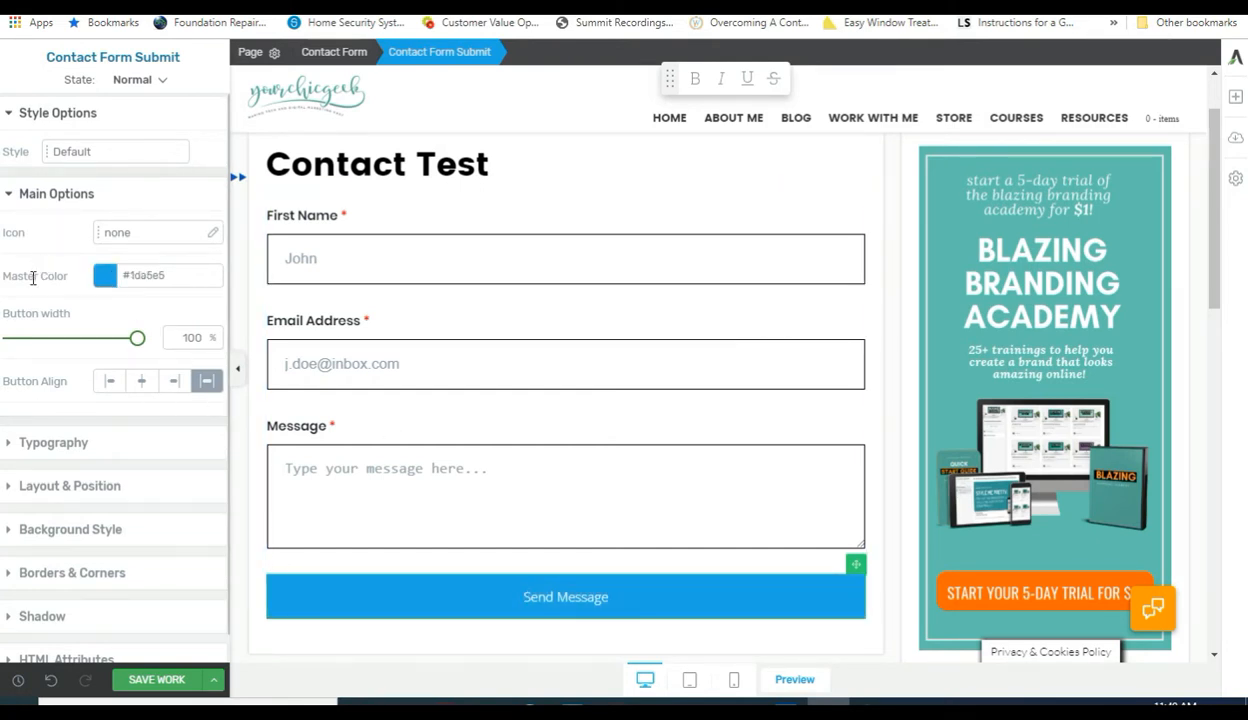
{"action": "left_click", "coordinate": [102, 281]}
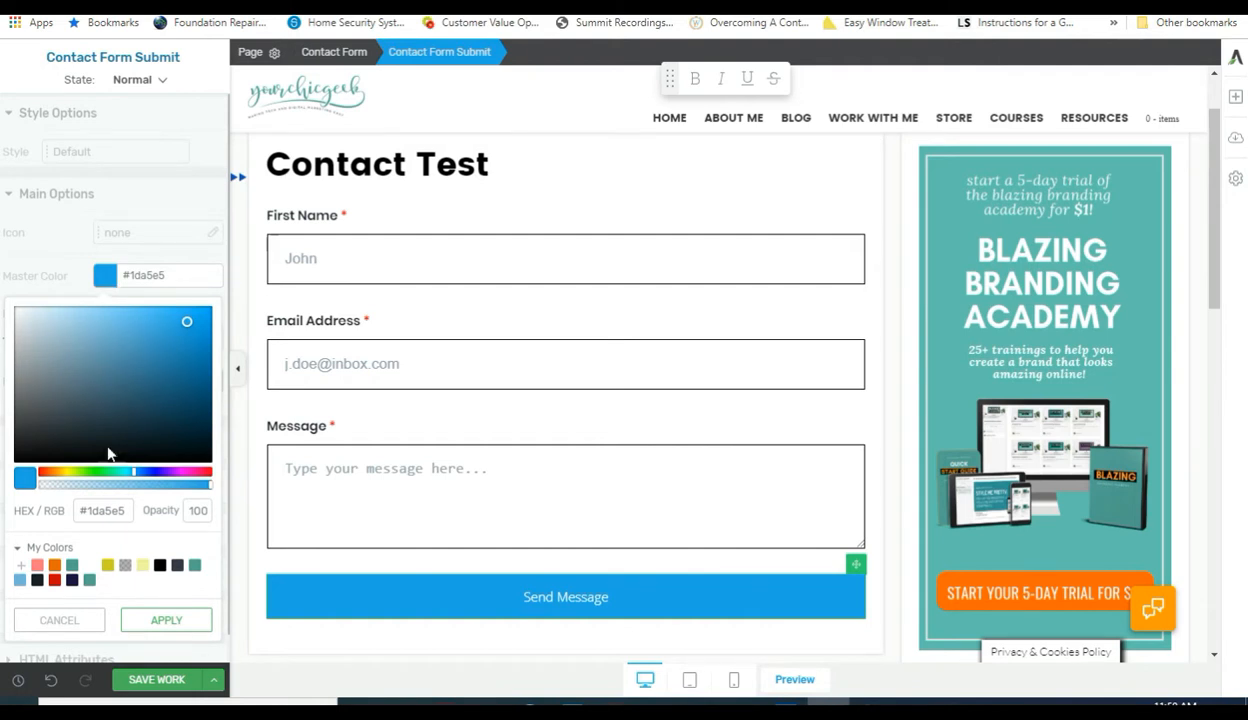
{"action": "left_click", "coordinate": [21, 566]}
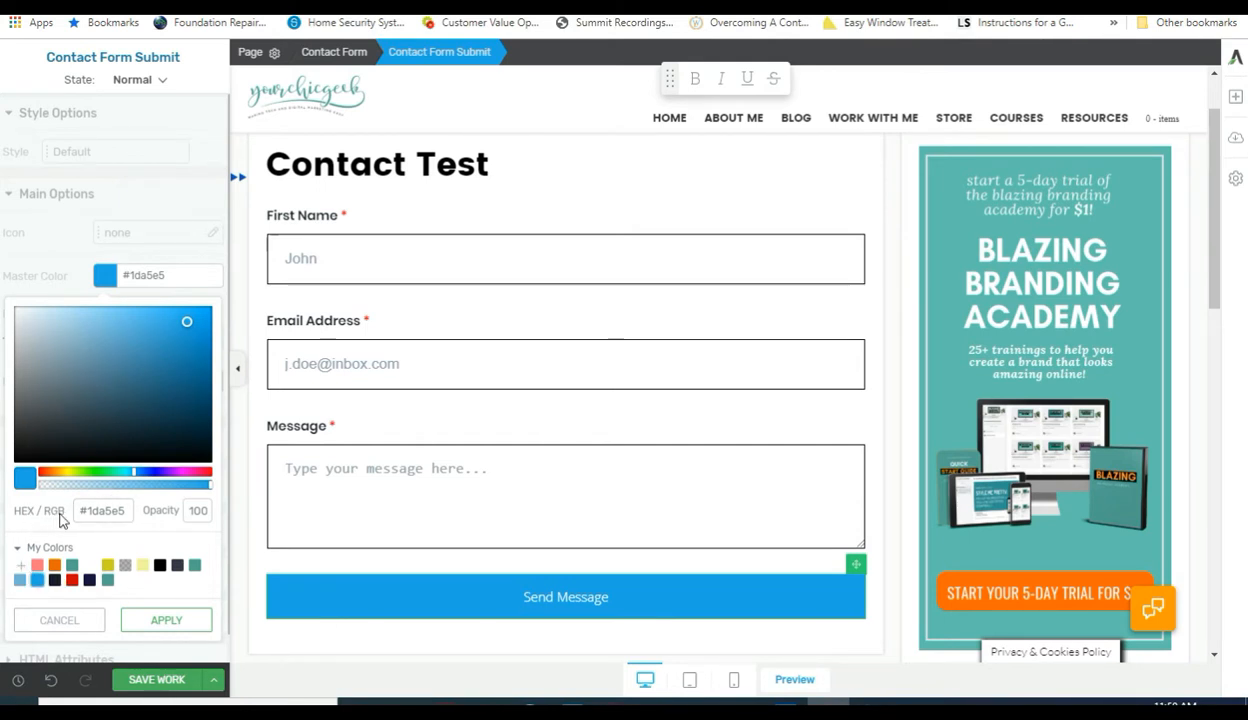
{"action": "left_click_drag", "start_coordinate": [126, 511], "coordinate": [83, 510]}
{"action": "type", "text": "#50a192"}
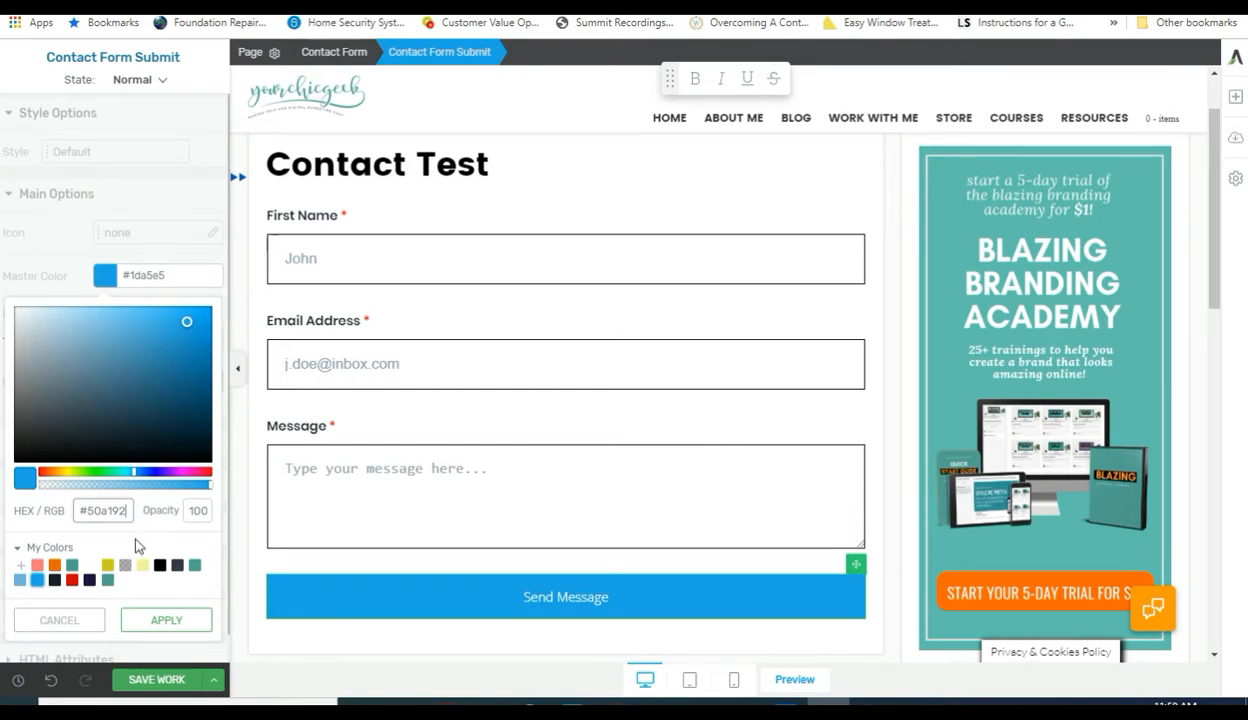
{"action": "key", "text": "Return"}
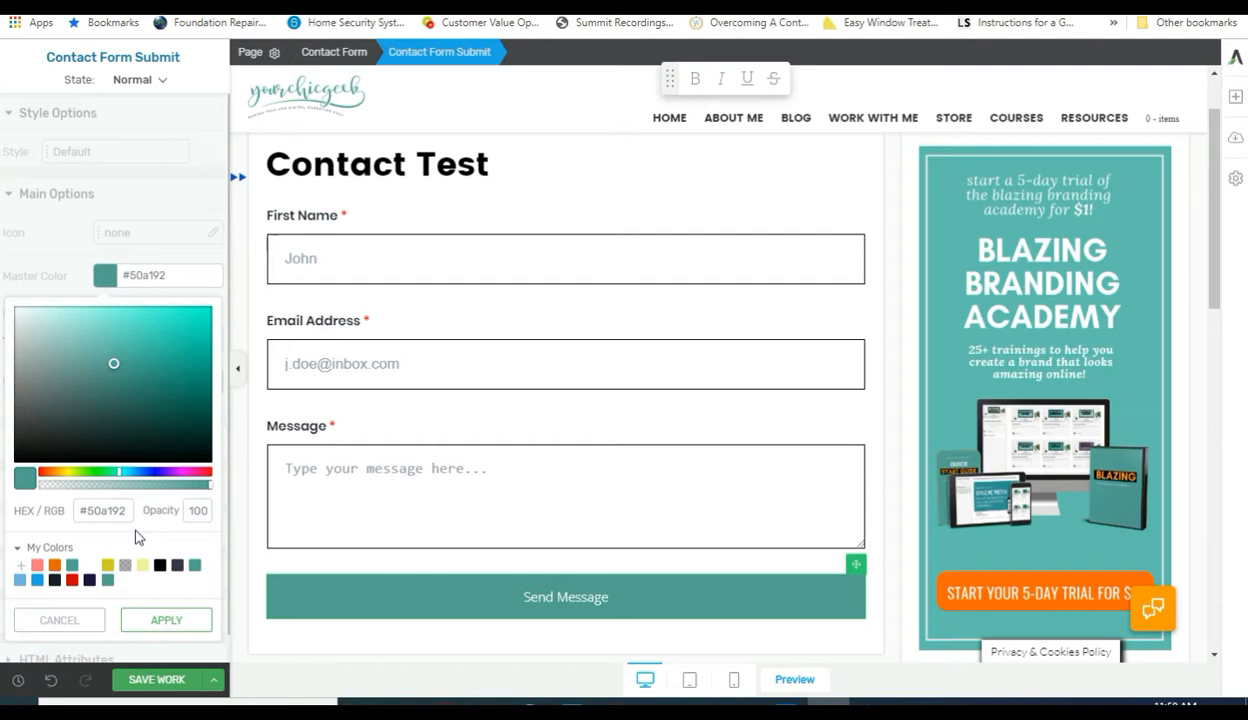
{"action": "left_click", "coordinate": [163, 623]}
{"action": "left_click", "coordinate": [160, 679]}
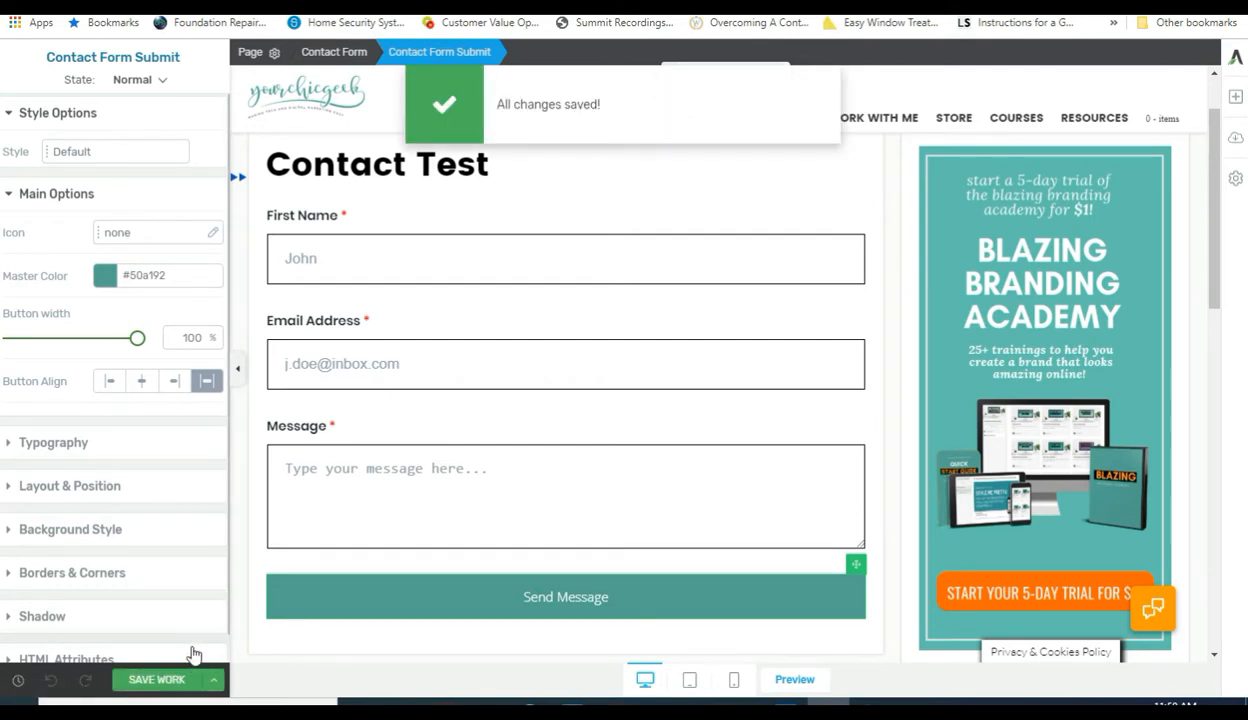
Save and exit the editor, then scroll the live Contact Test page, hiding the social share bar.
{"action": "left_click", "coordinate": [214, 682]}
{"action": "left_click", "coordinate": [80, 641]}
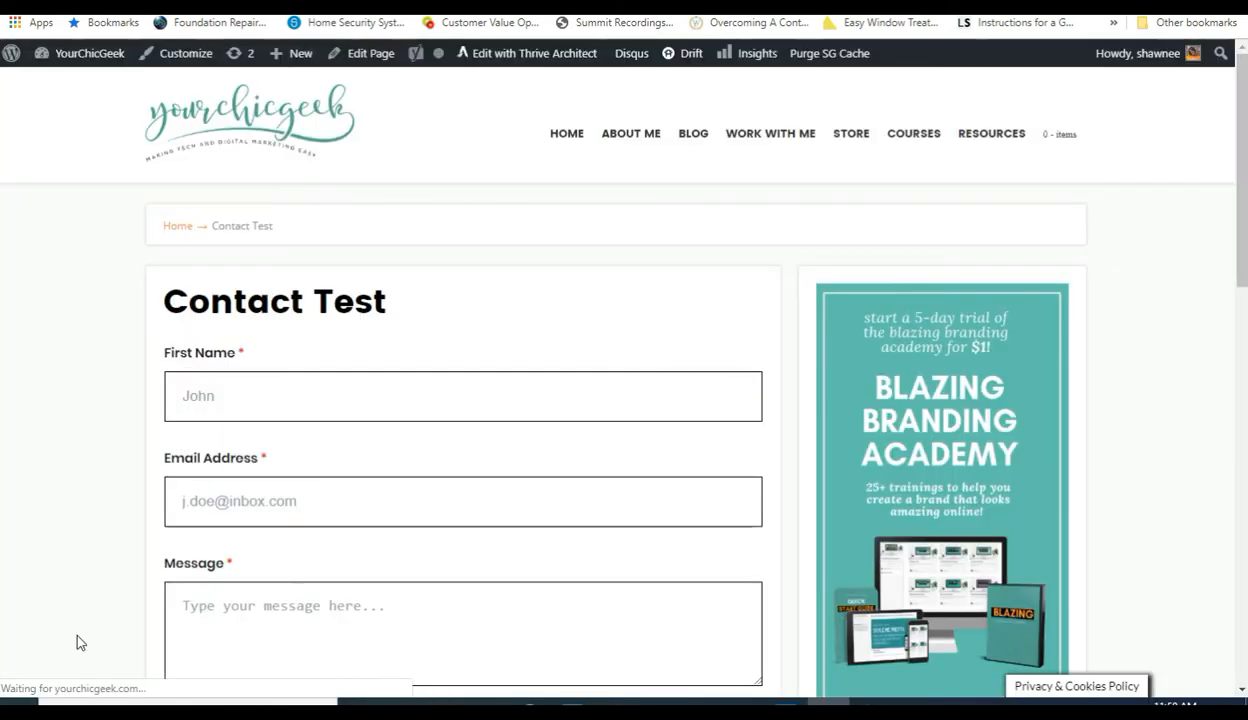
{"action": "scroll", "coordinate": [80, 635], "scroll_direction": "down", "scroll_amount": 3}
{"action": "scroll", "coordinate": [83, 632], "scroll_direction": "down", "scroll_amount": 1}
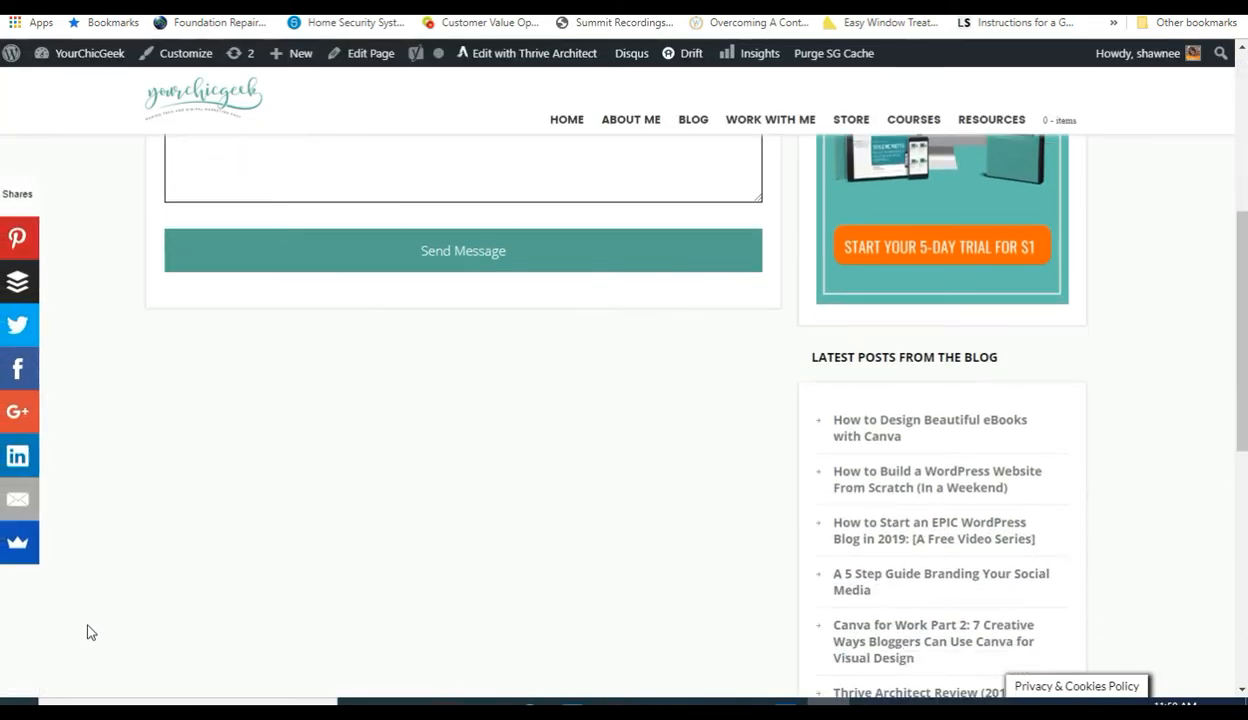
{"action": "scroll", "coordinate": [78, 615], "scroll_direction": "up", "scroll_amount": 4}
{"action": "left_click", "coordinate": [32, 578]}
{"action": "scroll", "coordinate": [70, 600], "scroll_direction": "up", "scroll_amount": 2}
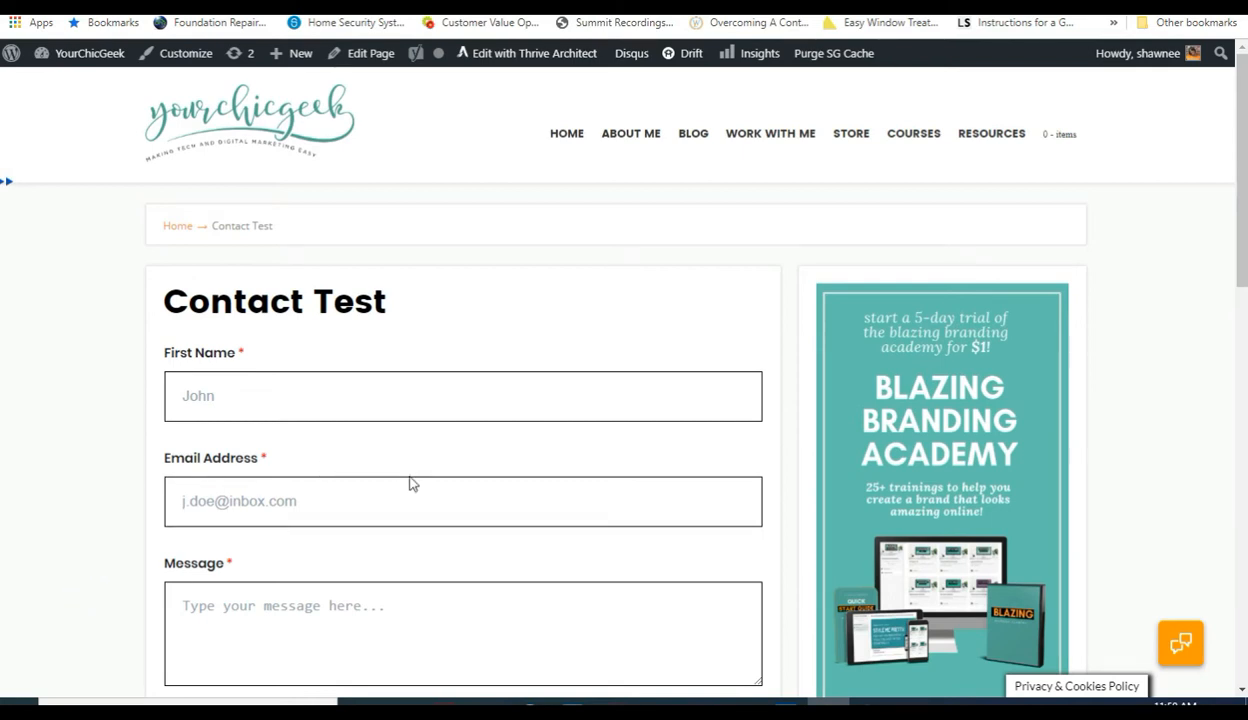
{"action": "mouse_move", "coordinate": [331, 58]}
Submit the live form with a first name, an e-mail address and the message 'Hello this is a test… Is this thing on....'.
{"action": "left_click", "coordinate": [275, 392]}
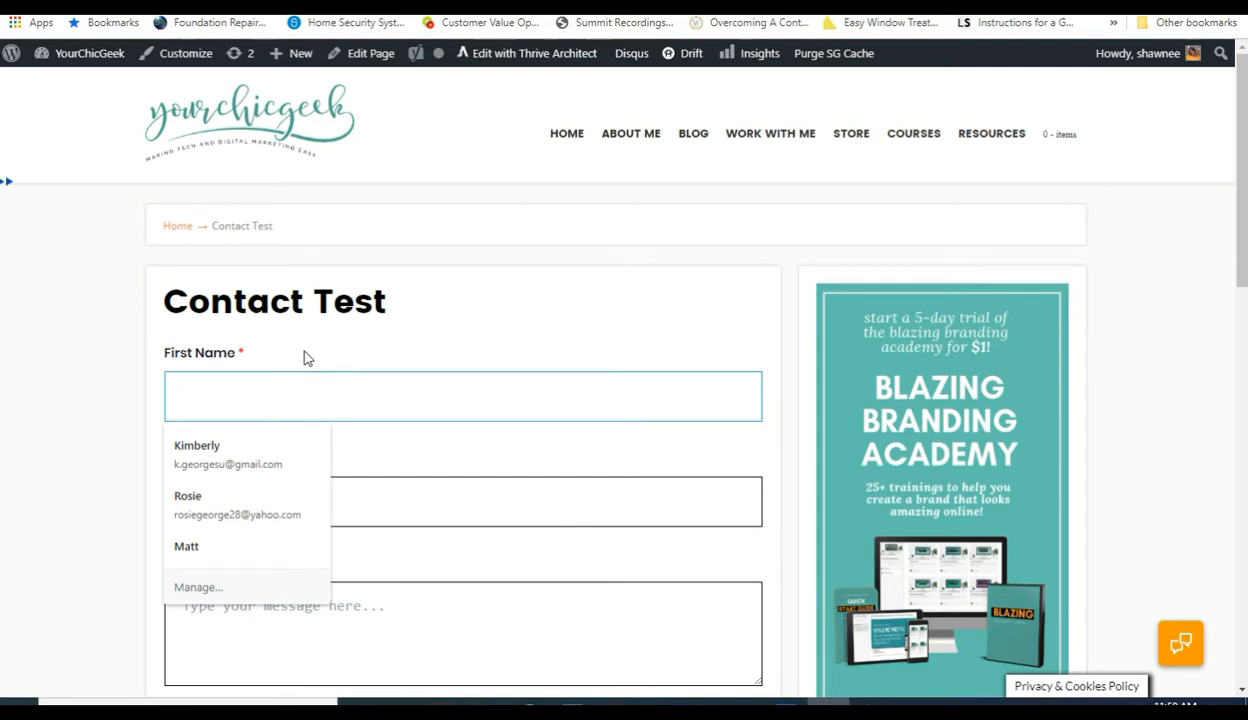
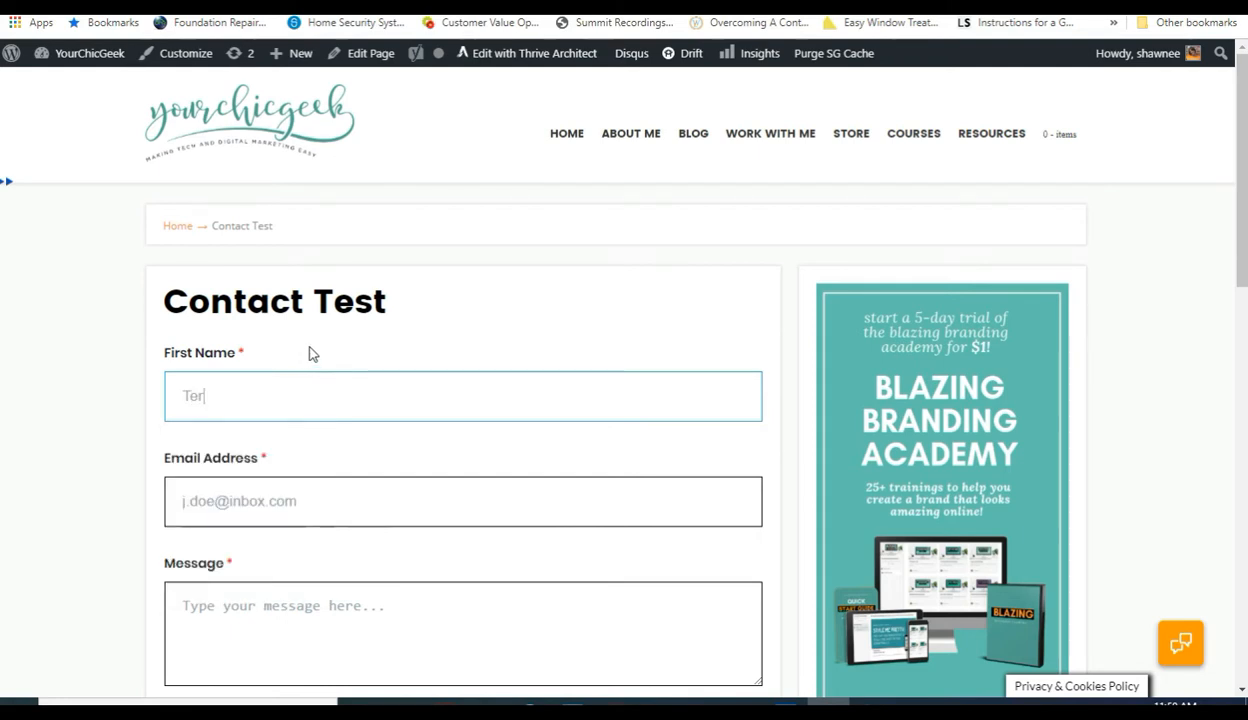
{"action": "left_click", "coordinate": [294, 506]}
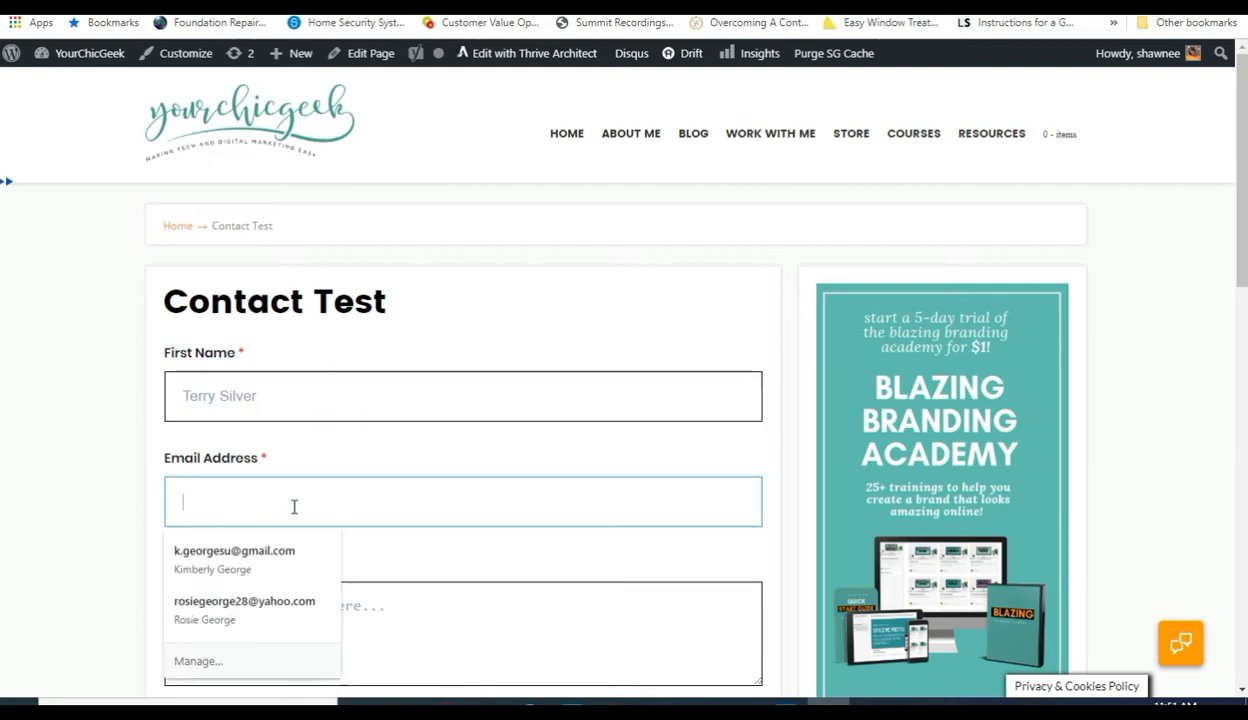
{"action": "left_click", "coordinate": [210, 600]}
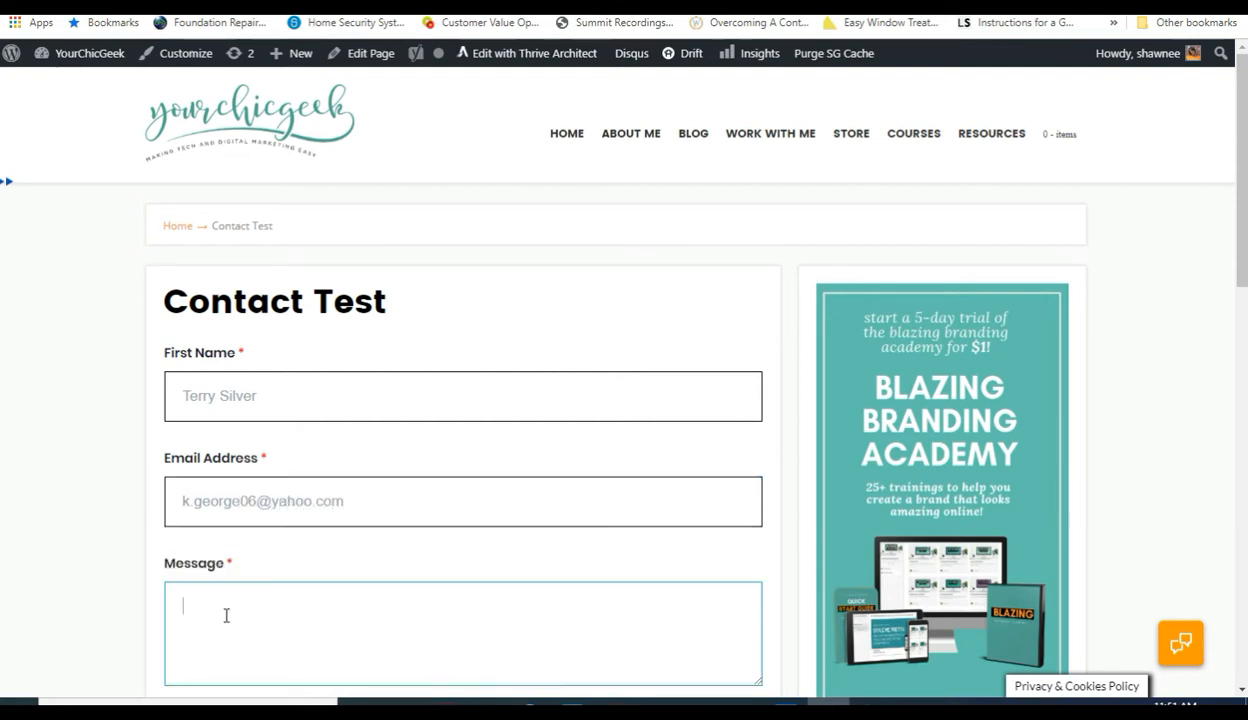
{"action": "type", "text": "Hello test"}
{"action": "key", "text": "BackSpace"}
{"action": "key", "text": "BackSpace"}
{"action": "key", "text": "BackSpace"}
{"action": "key", "text": "BackSpace"}
{"action": "type", "text": "this is a test to make sure this form works! Is this thing on....."}
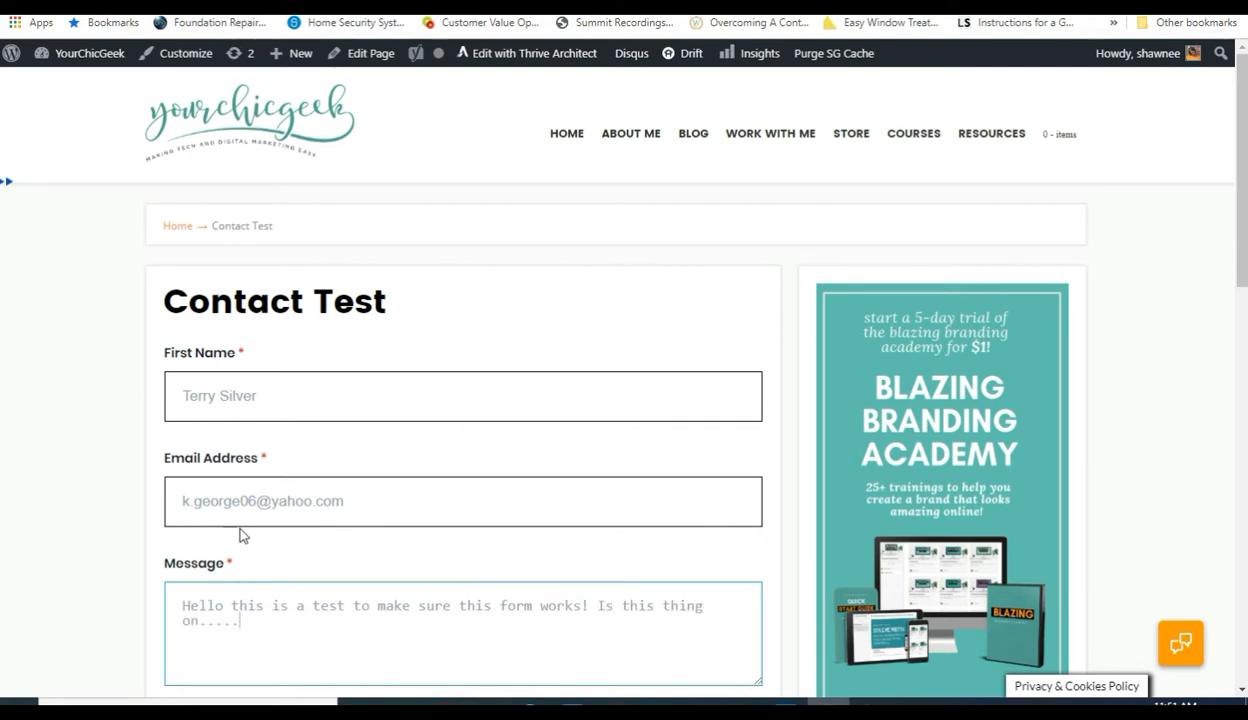
{"action": "scroll", "coordinate": [240, 535], "scroll_direction": "down", "scroll_amount": 3}
{"action": "left_click", "coordinate": [434, 519]}
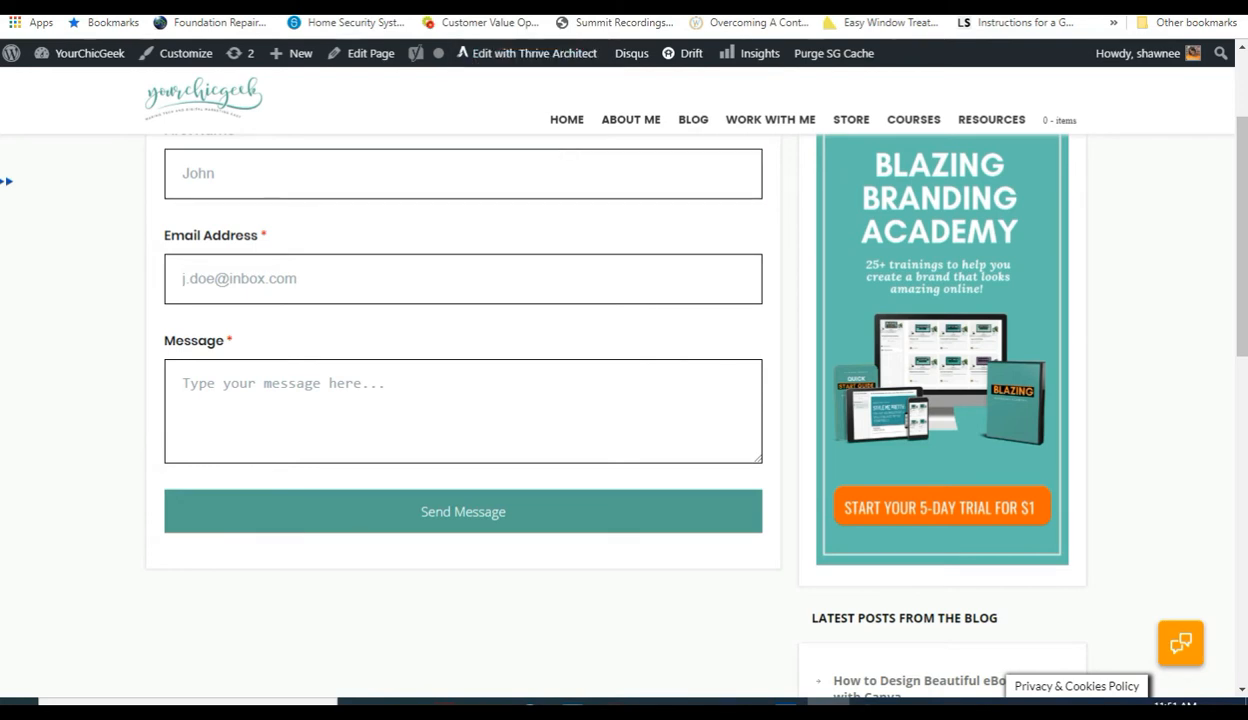
Go to Gmail to check for the contact form's test submission email.
{"action": "type", "text": "gmail"}
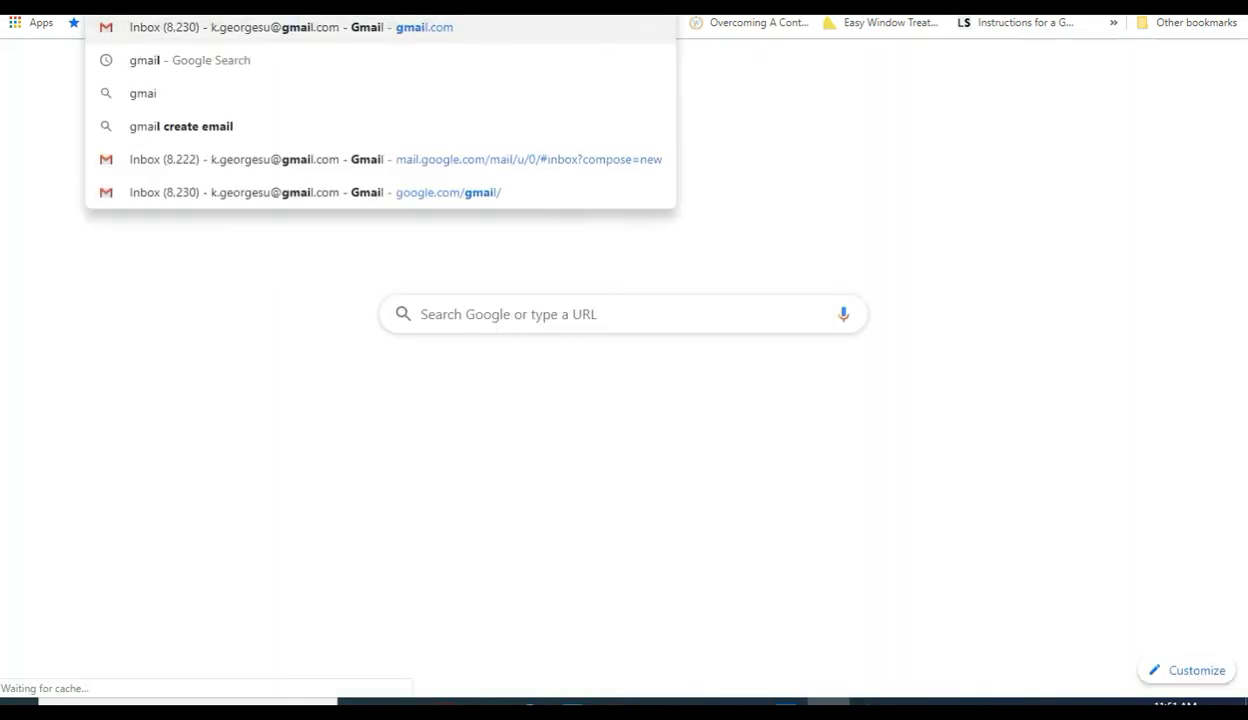
{"action": "key", "text": "Return"}
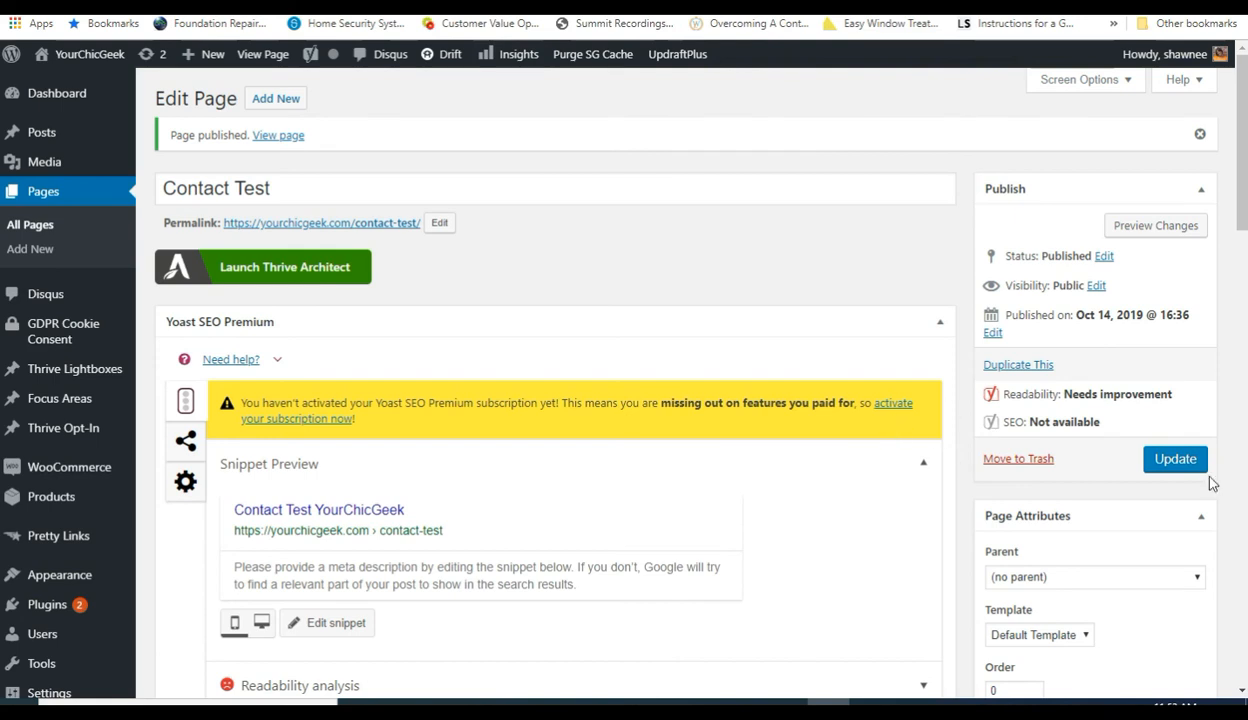
Update the Contact Test page, view it live, and hide the social share bar.
{"action": "left_click", "coordinate": [1160, 464]}
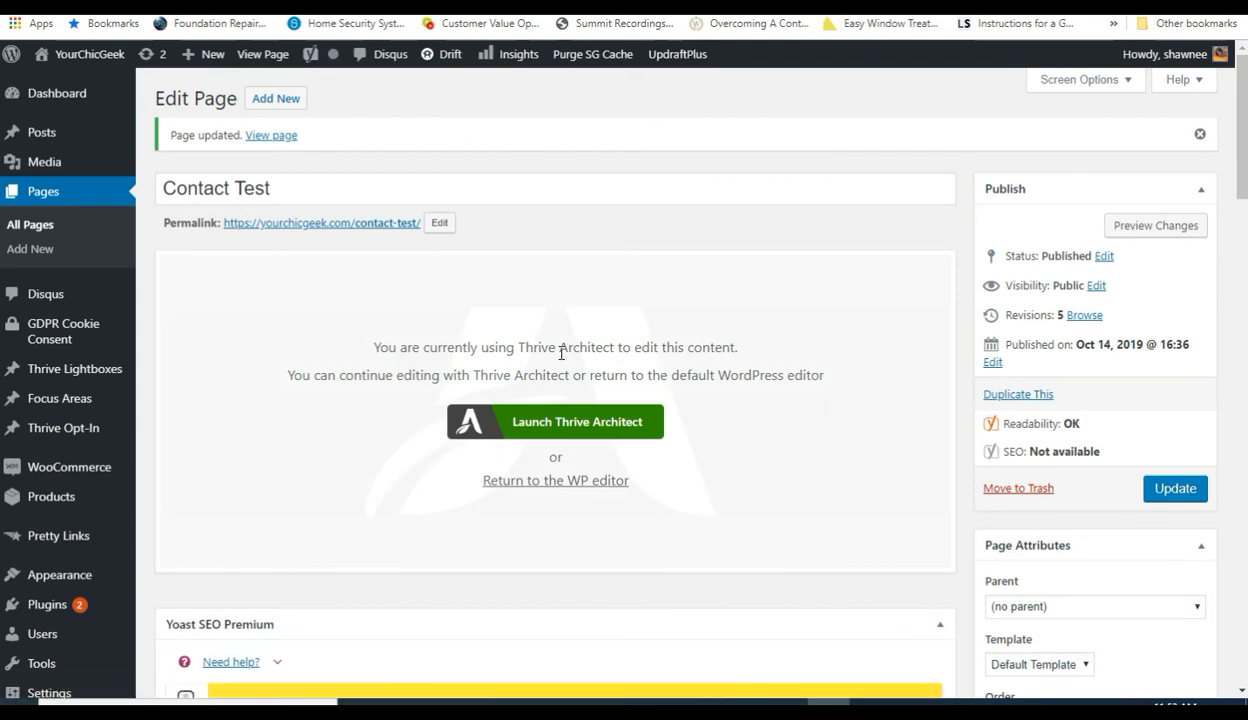
{"action": "left_click", "coordinate": [267, 60]}
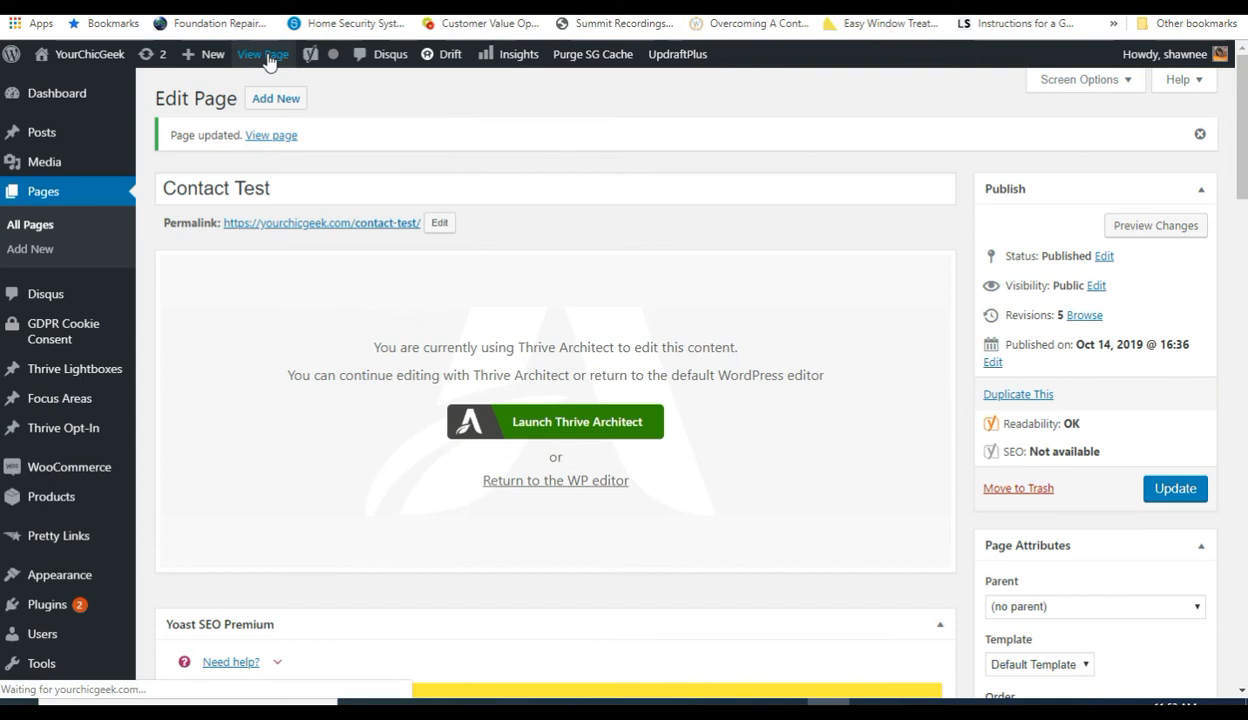
{"action": "scroll", "coordinate": [460, 396], "scroll_direction": "down", "scroll_amount": 3}
{"action": "scroll", "coordinate": [465, 383], "scroll_direction": "up", "scroll_amount": 3}
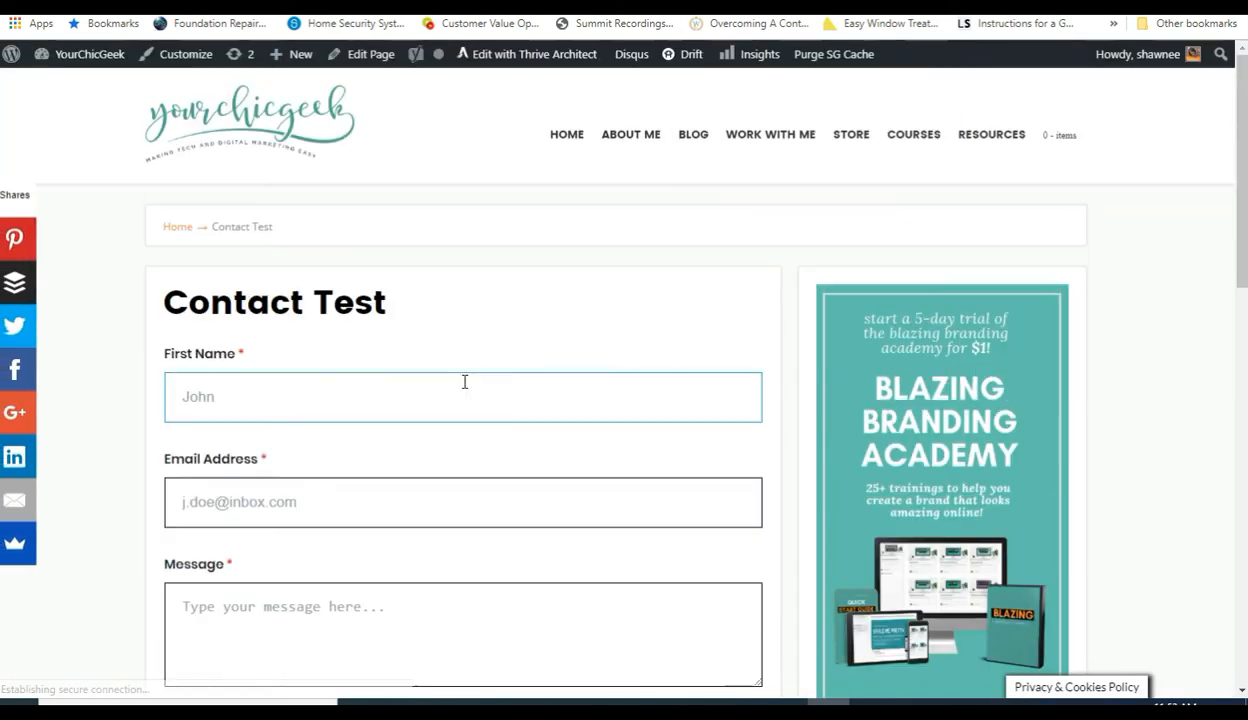
{"action": "left_click", "coordinate": [32, 572]}
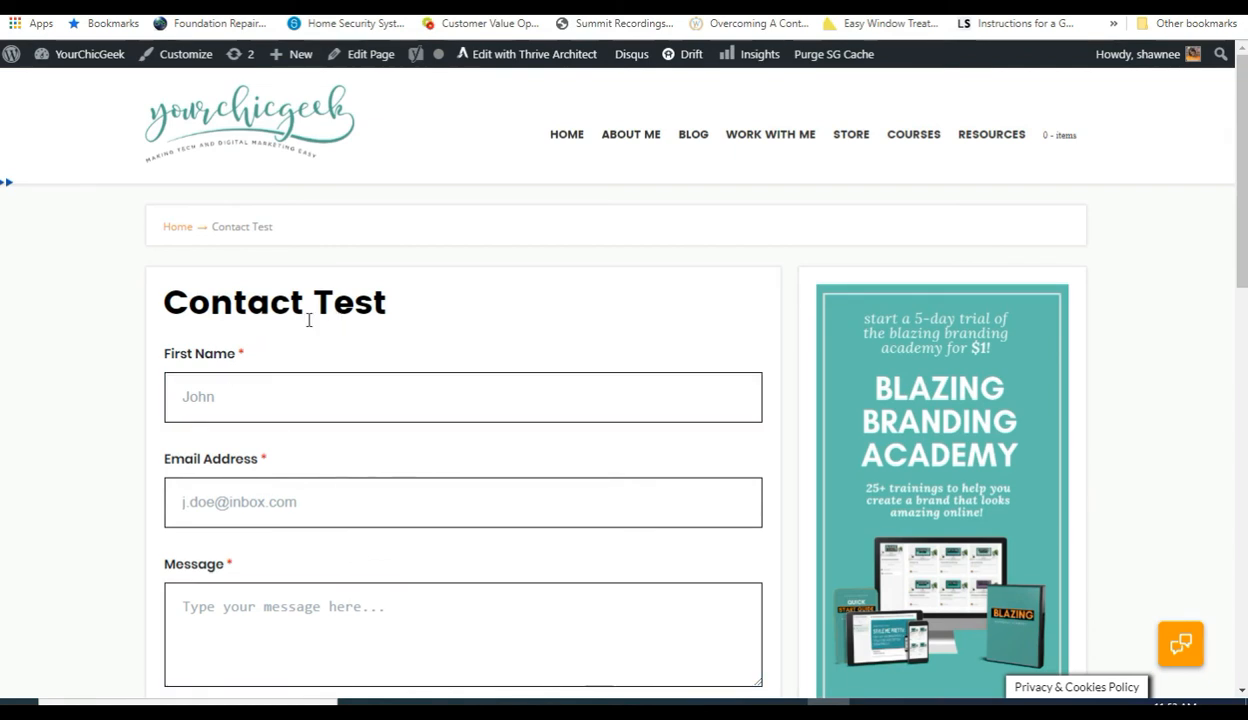
{"action": "mouse_move", "coordinate": [958, 142]}
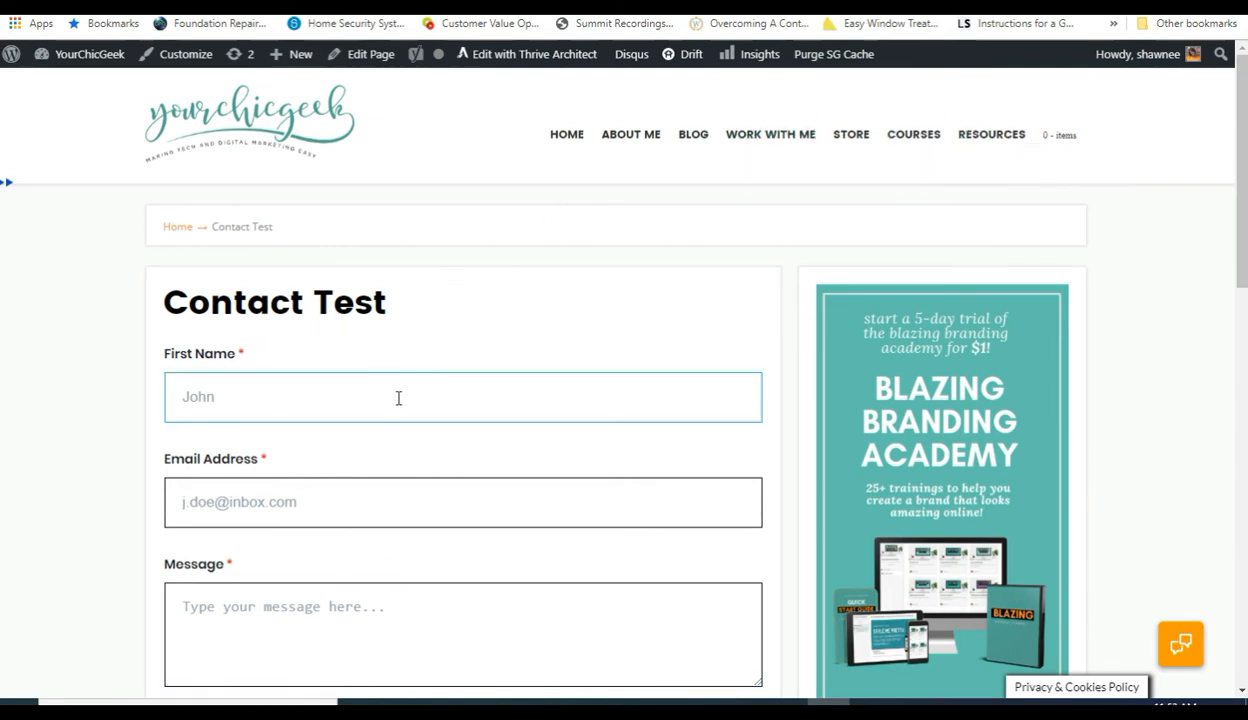